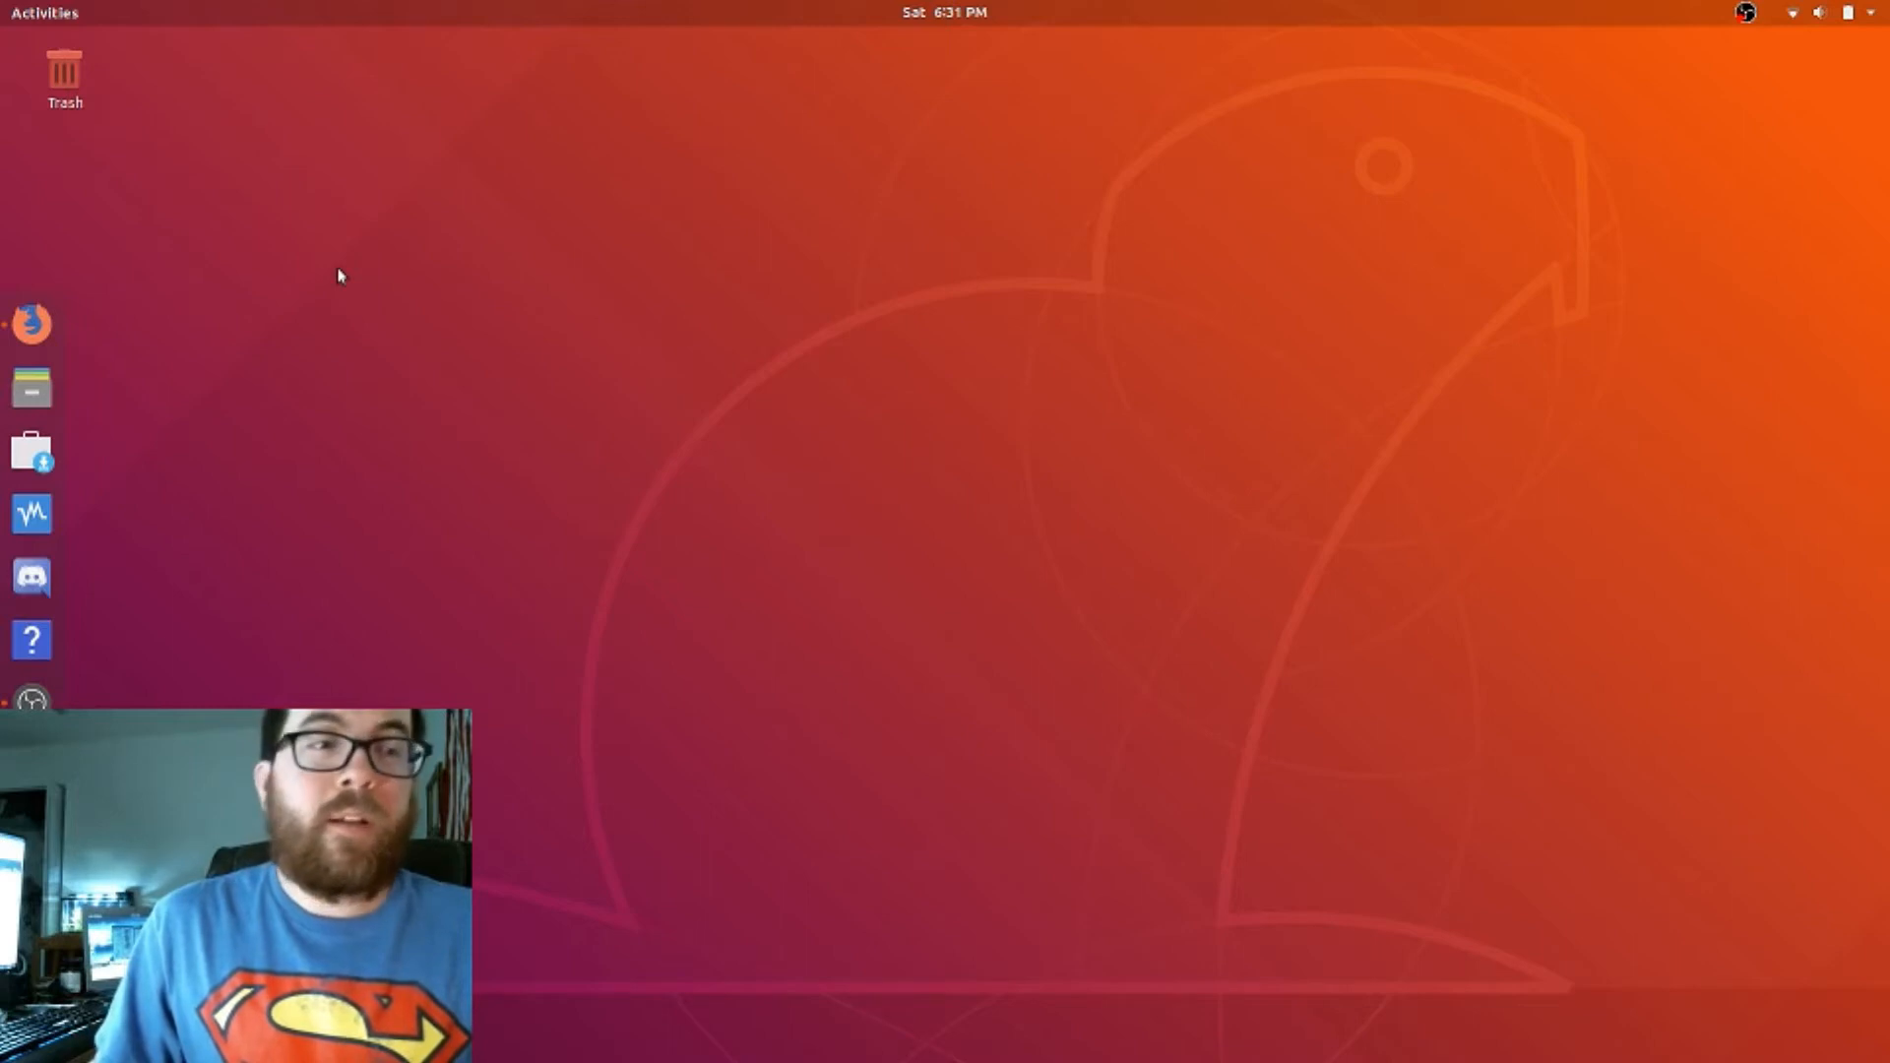
Open Firefox, search Google for virtualbox and go to the official VirtualBox website.
{"action": "left_click", "coordinate": [58, 324]}
{"action": "left_click", "coordinate": [738, 540]}
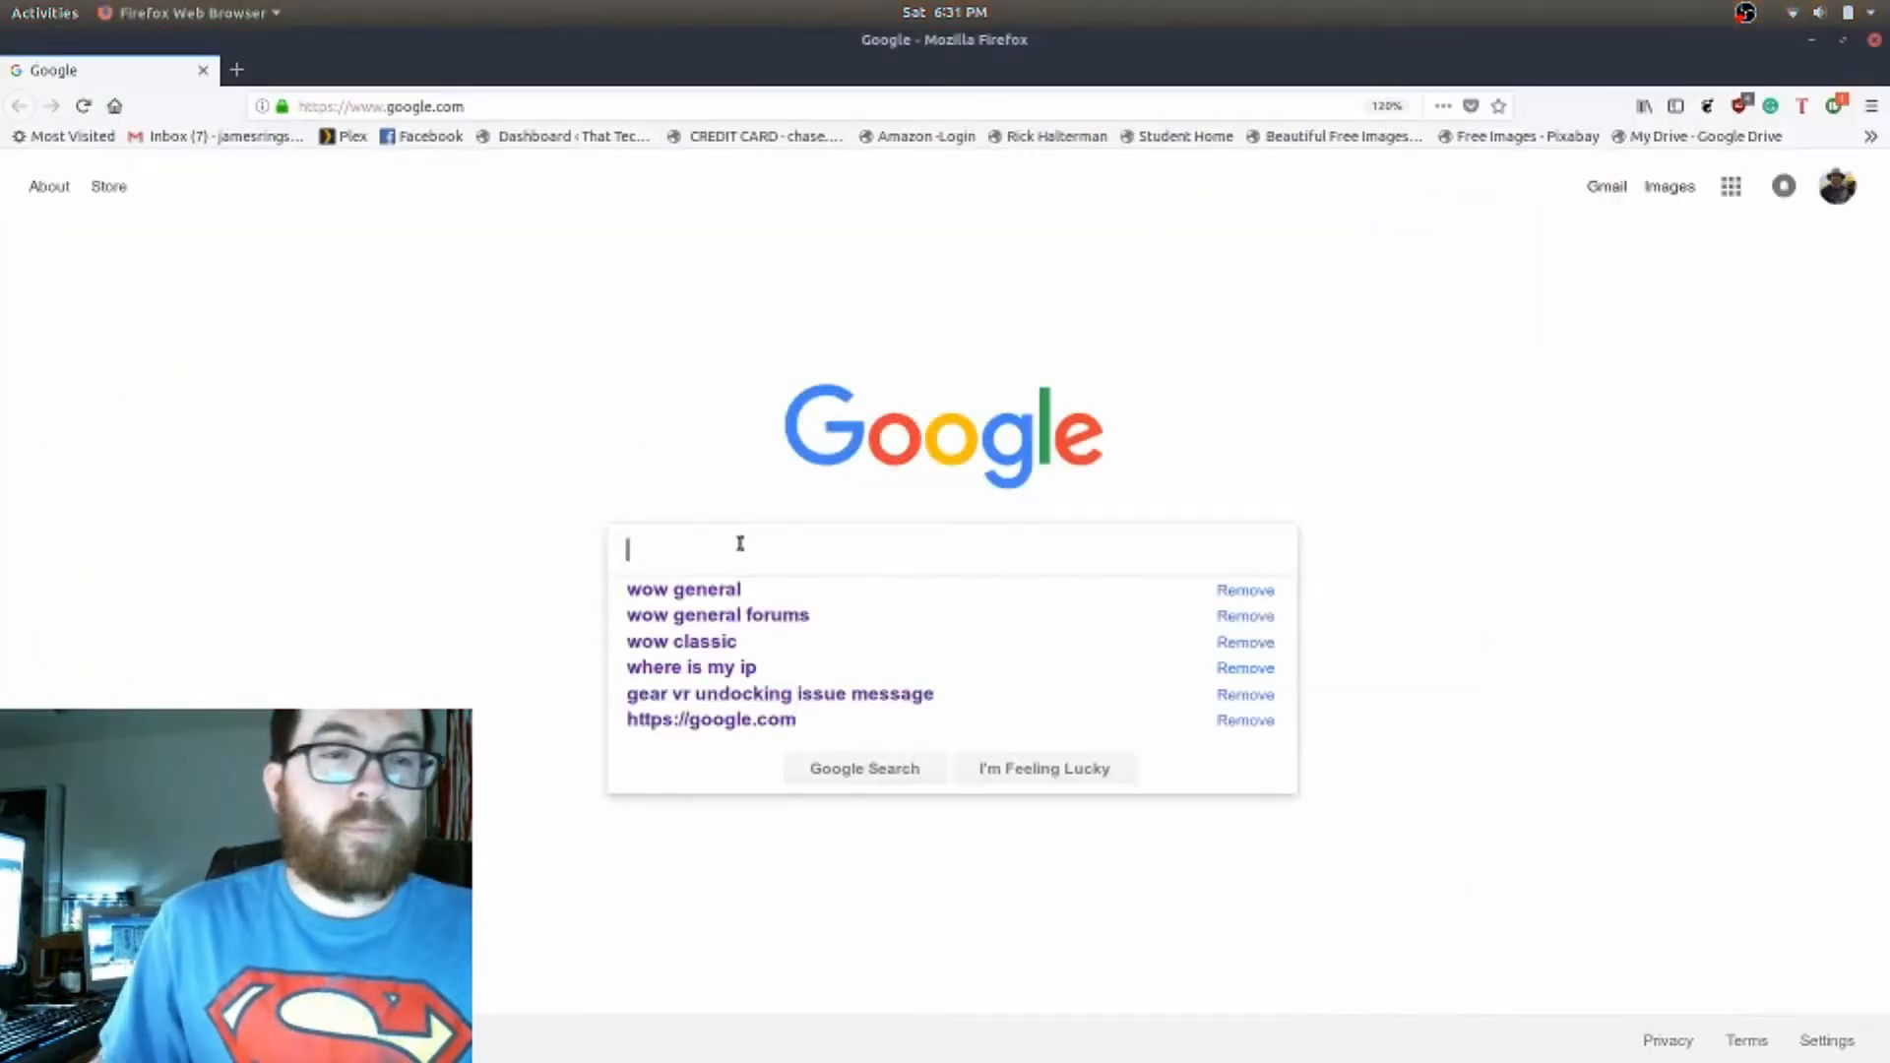
{"action": "type", "text": "vi"}
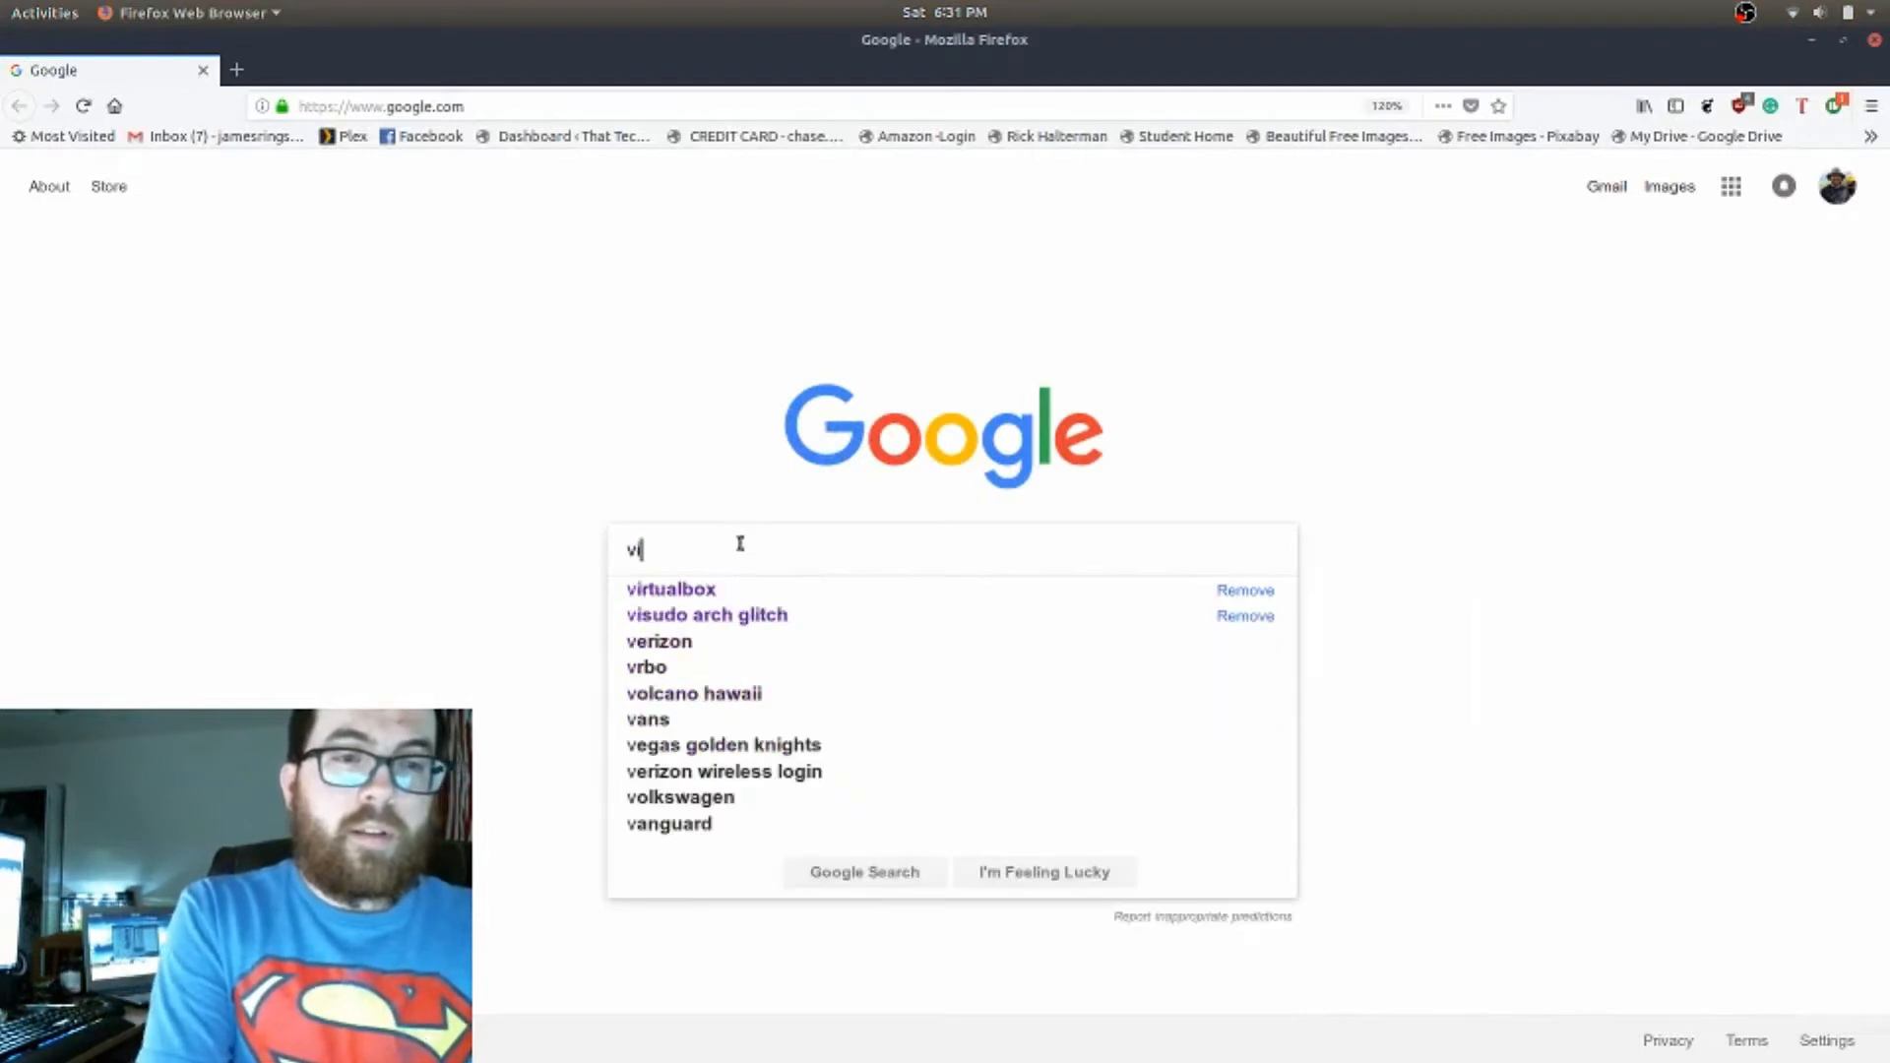
{"action": "type", "text": "rtualbox"}
{"action": "key", "text": "Return"}
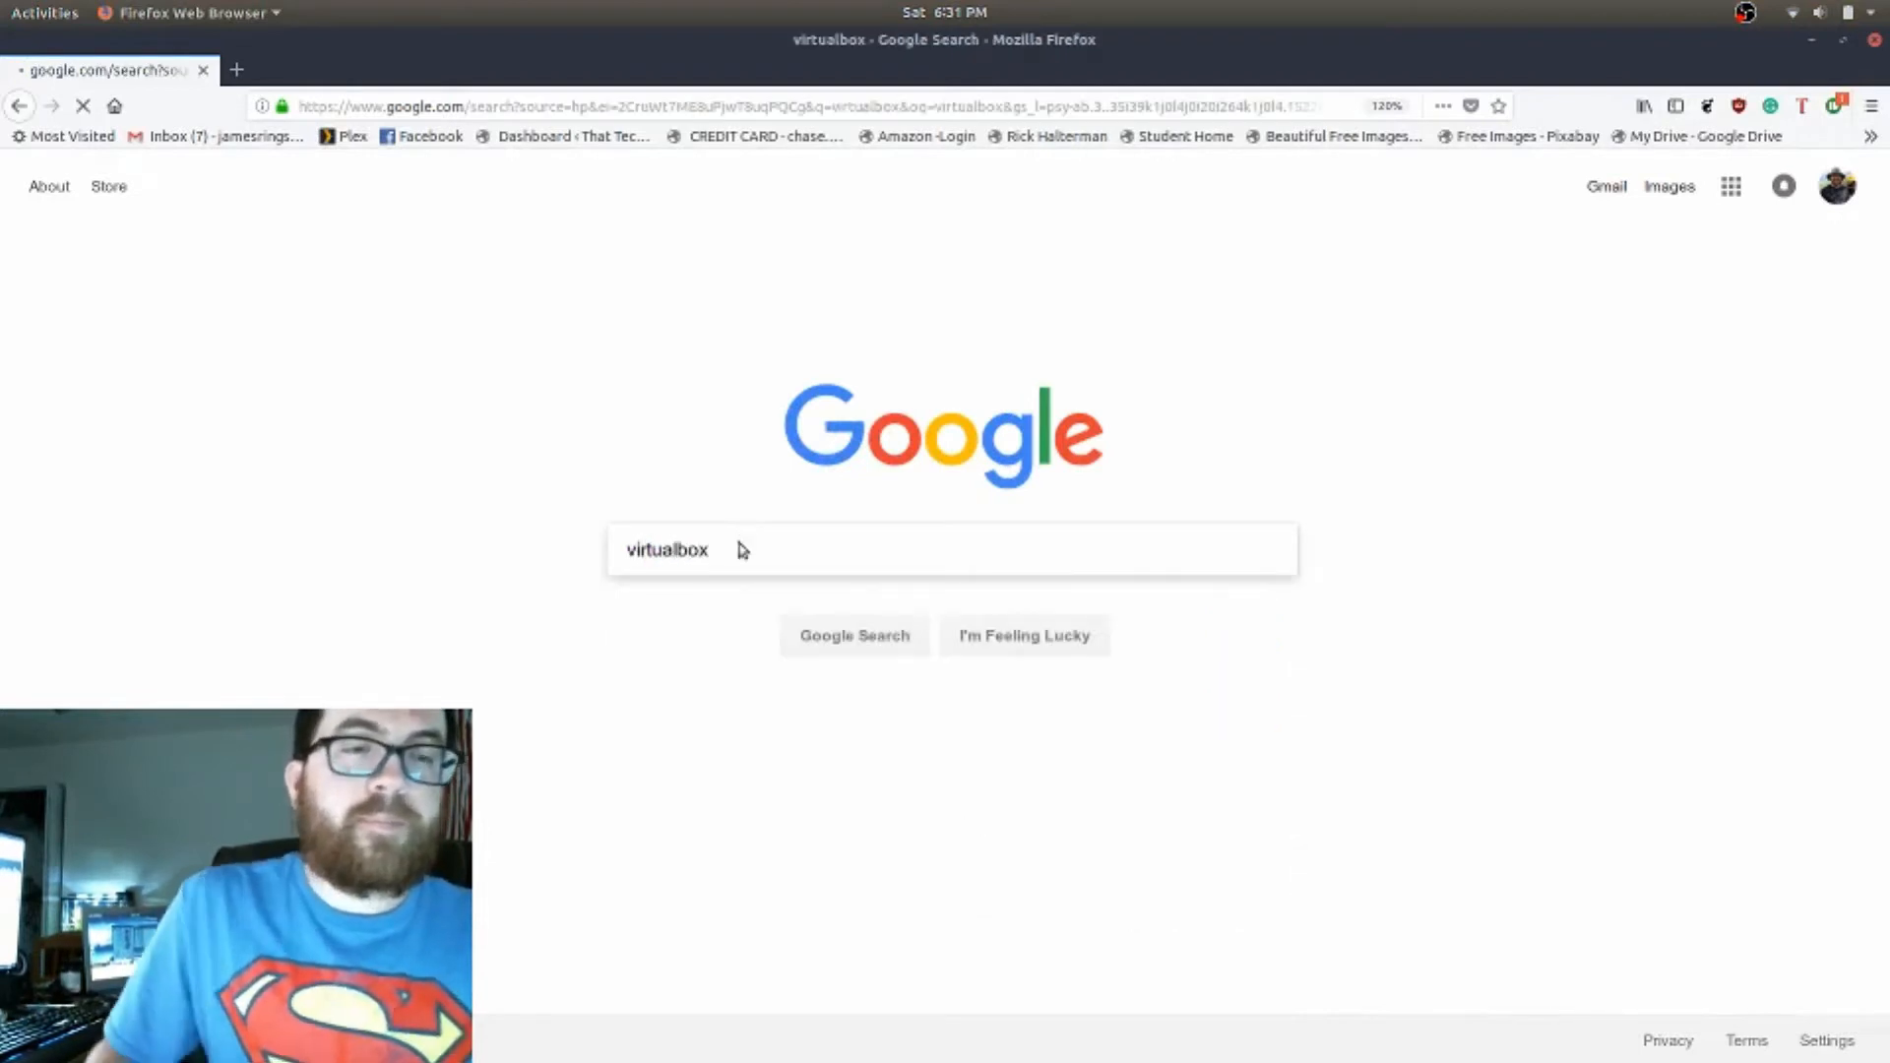
{"action": "left_click", "coordinate": [395, 376]}
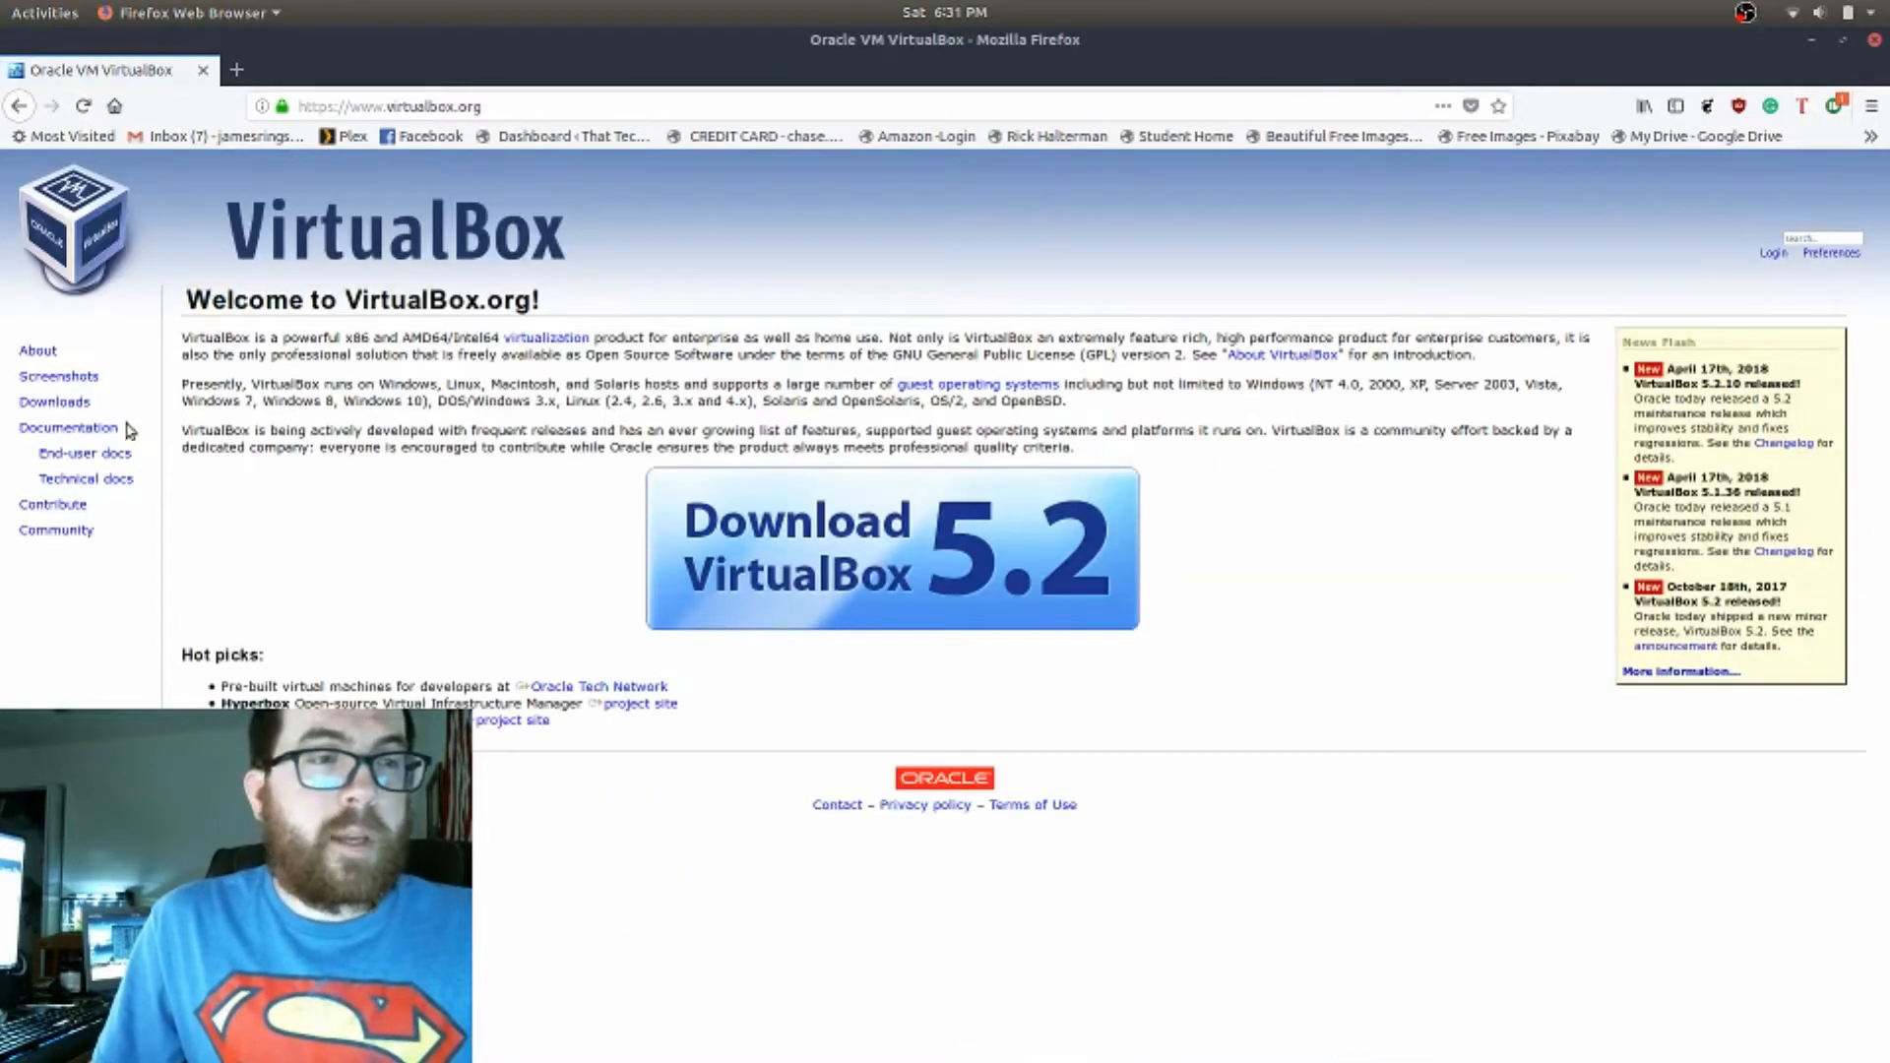
Open the VirtualBox downloads for Linux distributions and examine the i386 and AMD64 packages offered for Ubuntu 18.04 and 16.04.
{"action": "left_click", "coordinate": [69, 403]}
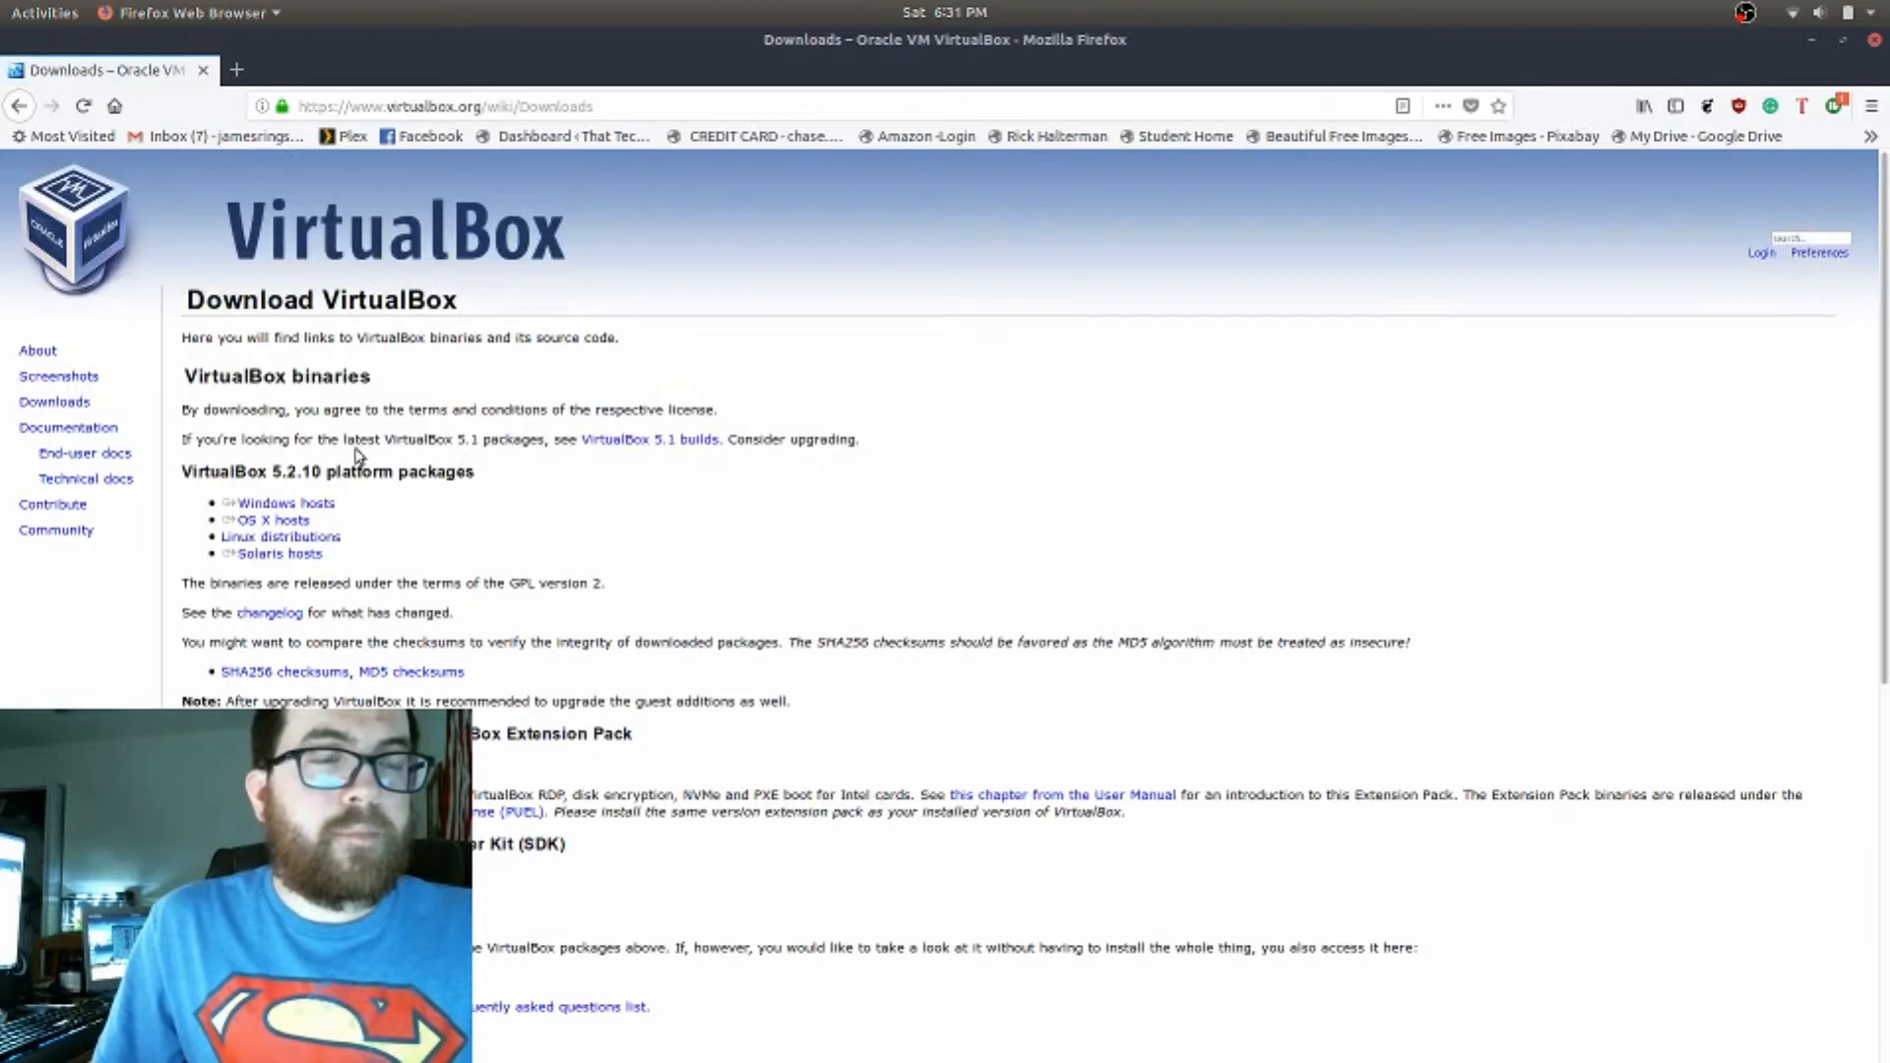
{"action": "left_click", "coordinate": [286, 540]}
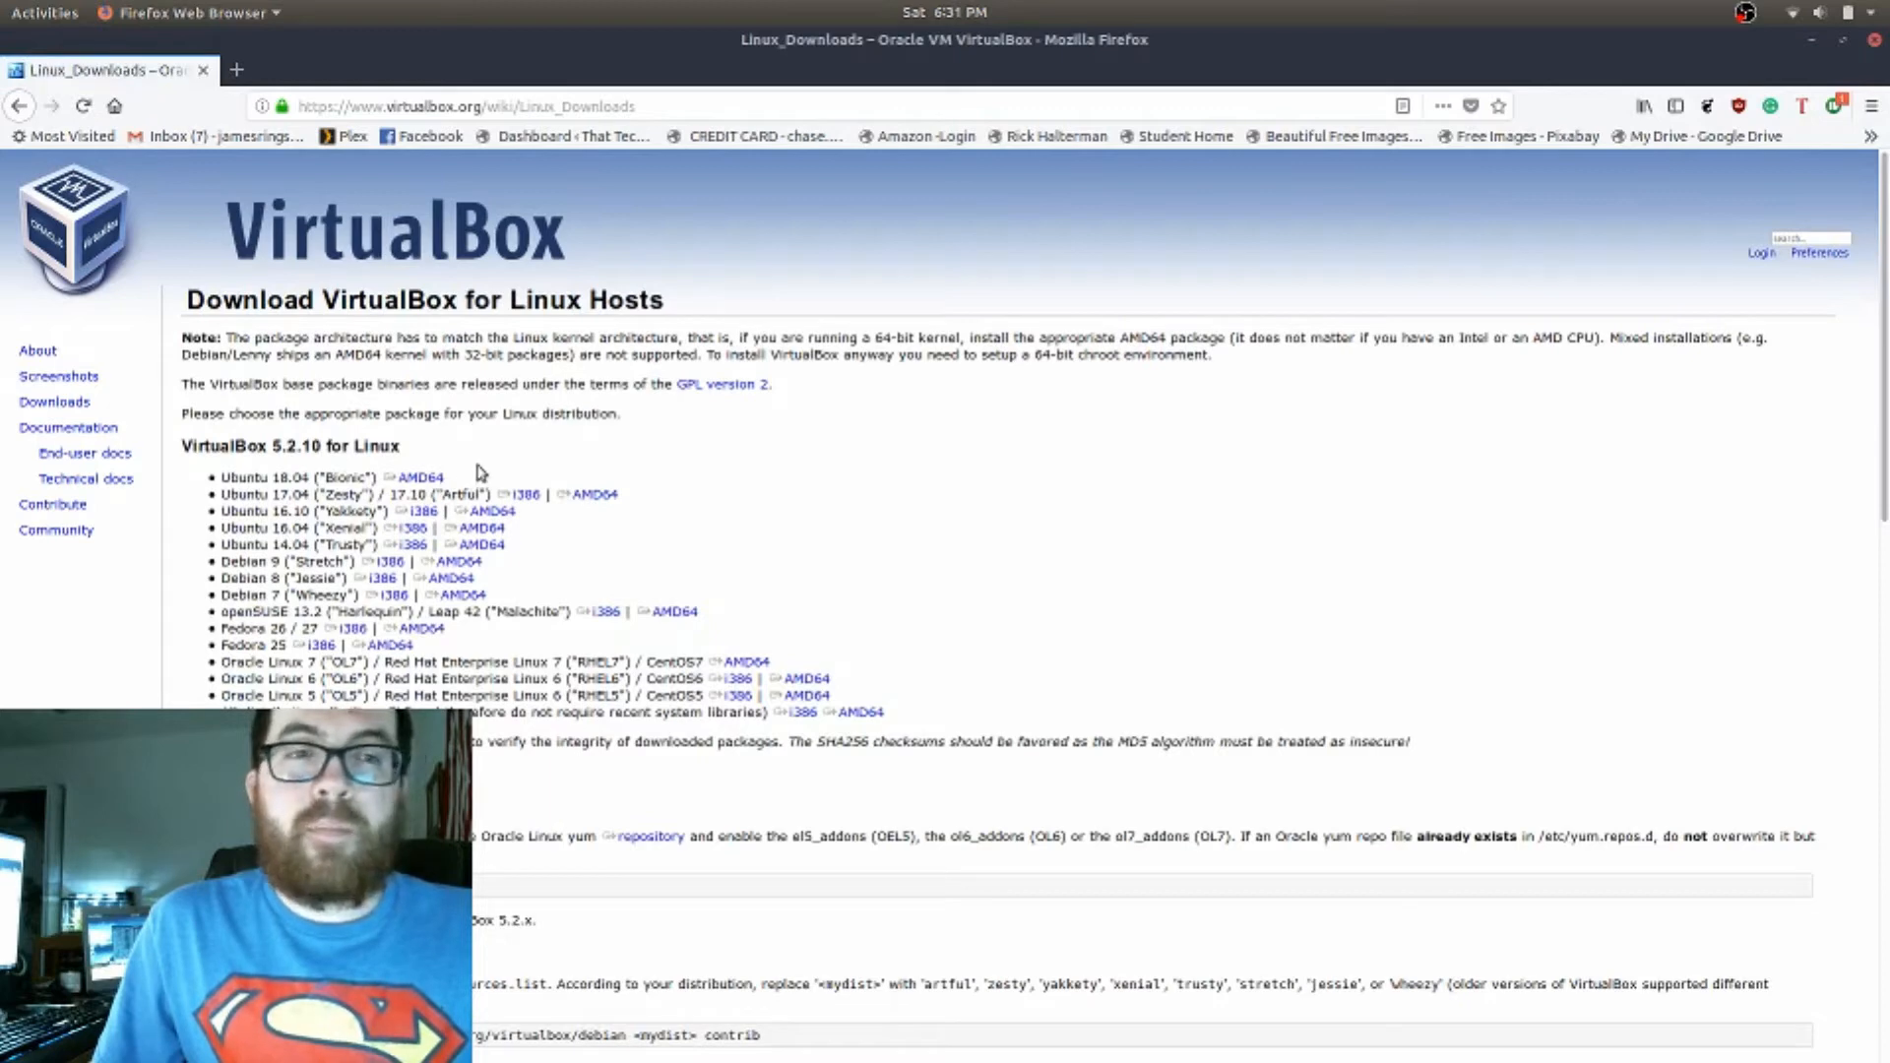
{"action": "left_click", "coordinate": [413, 478]}
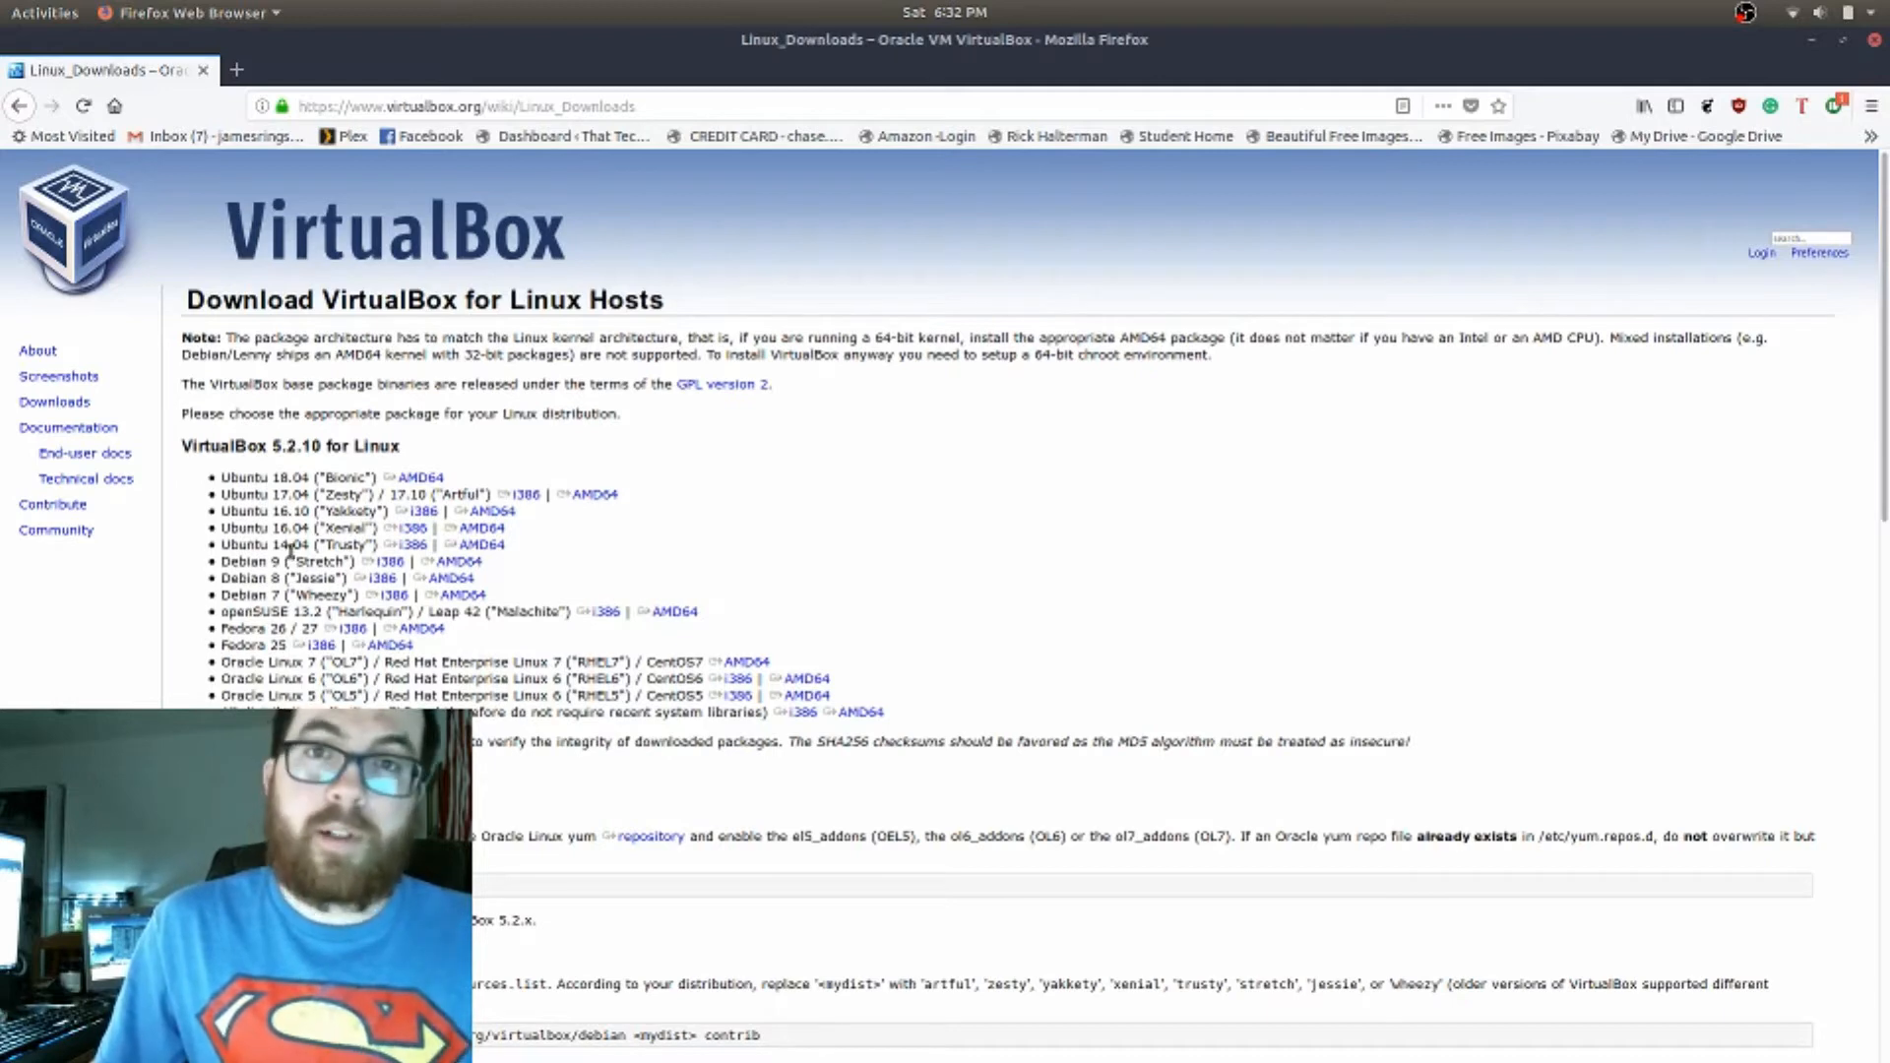
{"action": "left_click", "coordinate": [408, 528]}
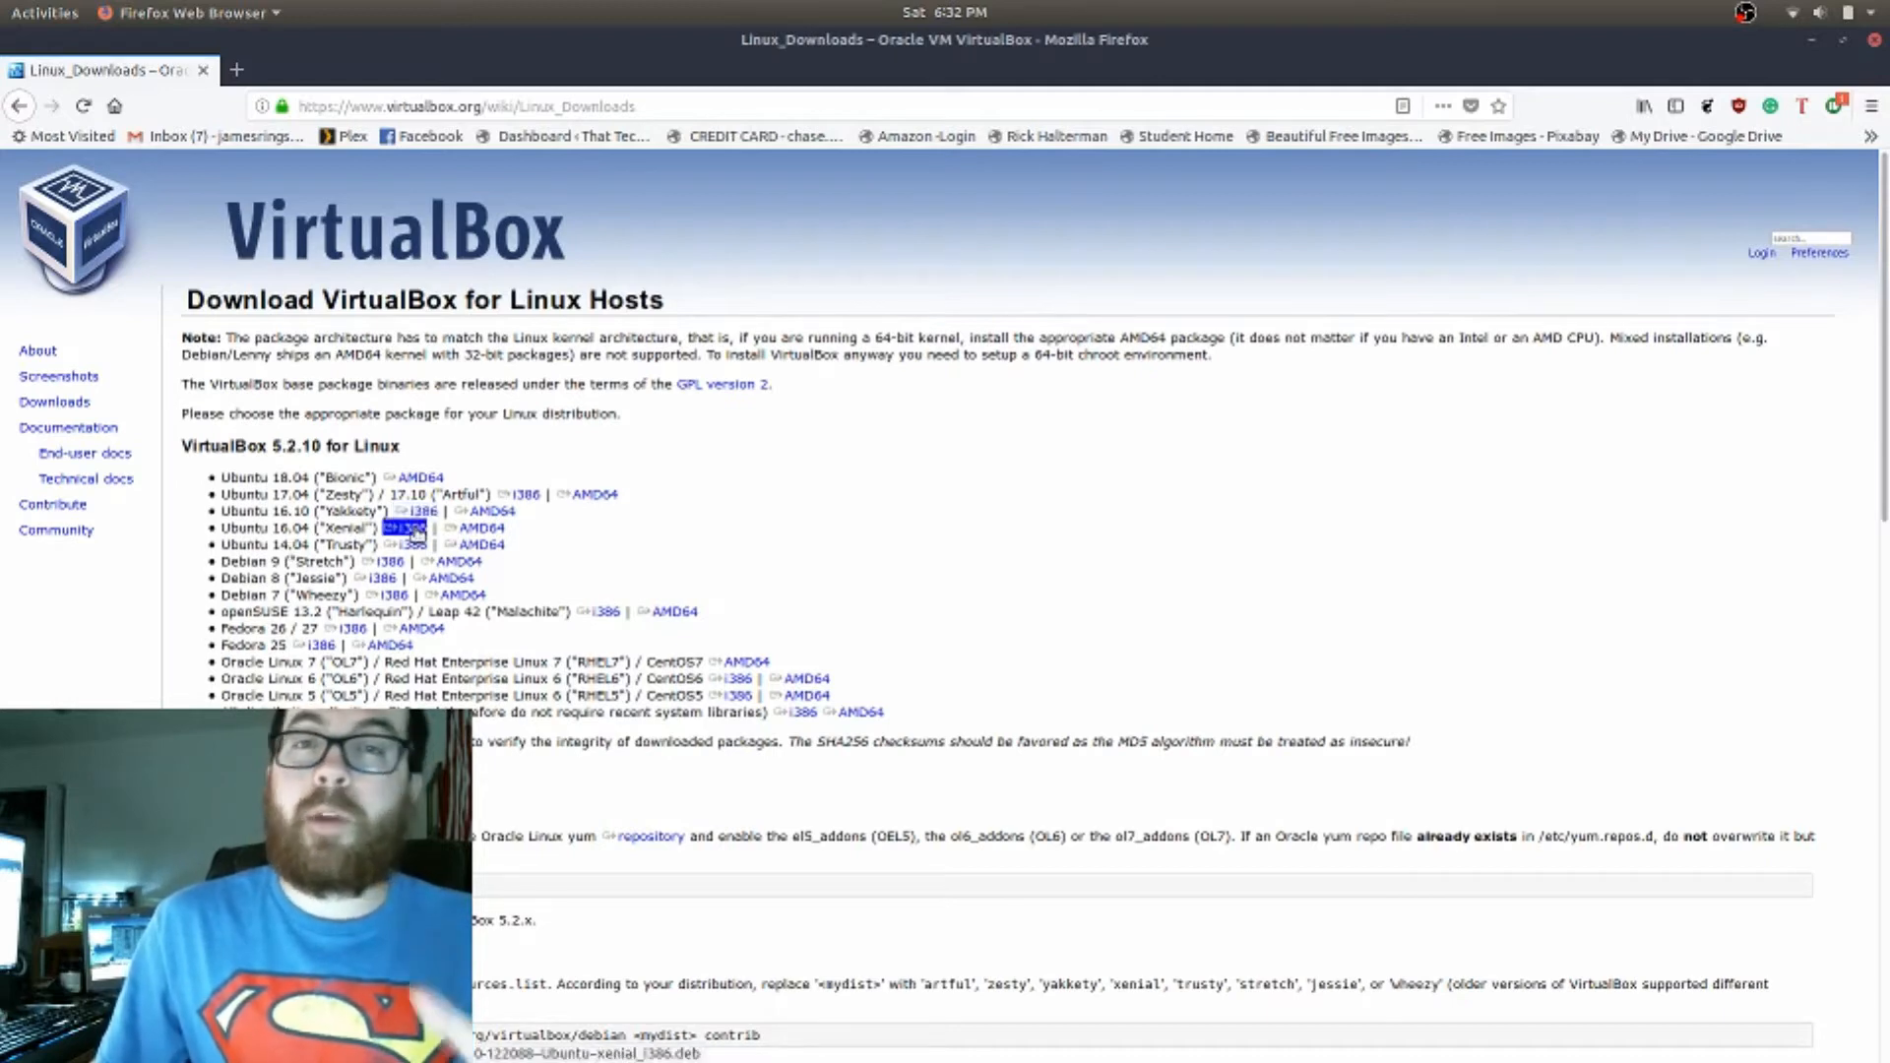
{"action": "left_click", "coordinate": [477, 528]}
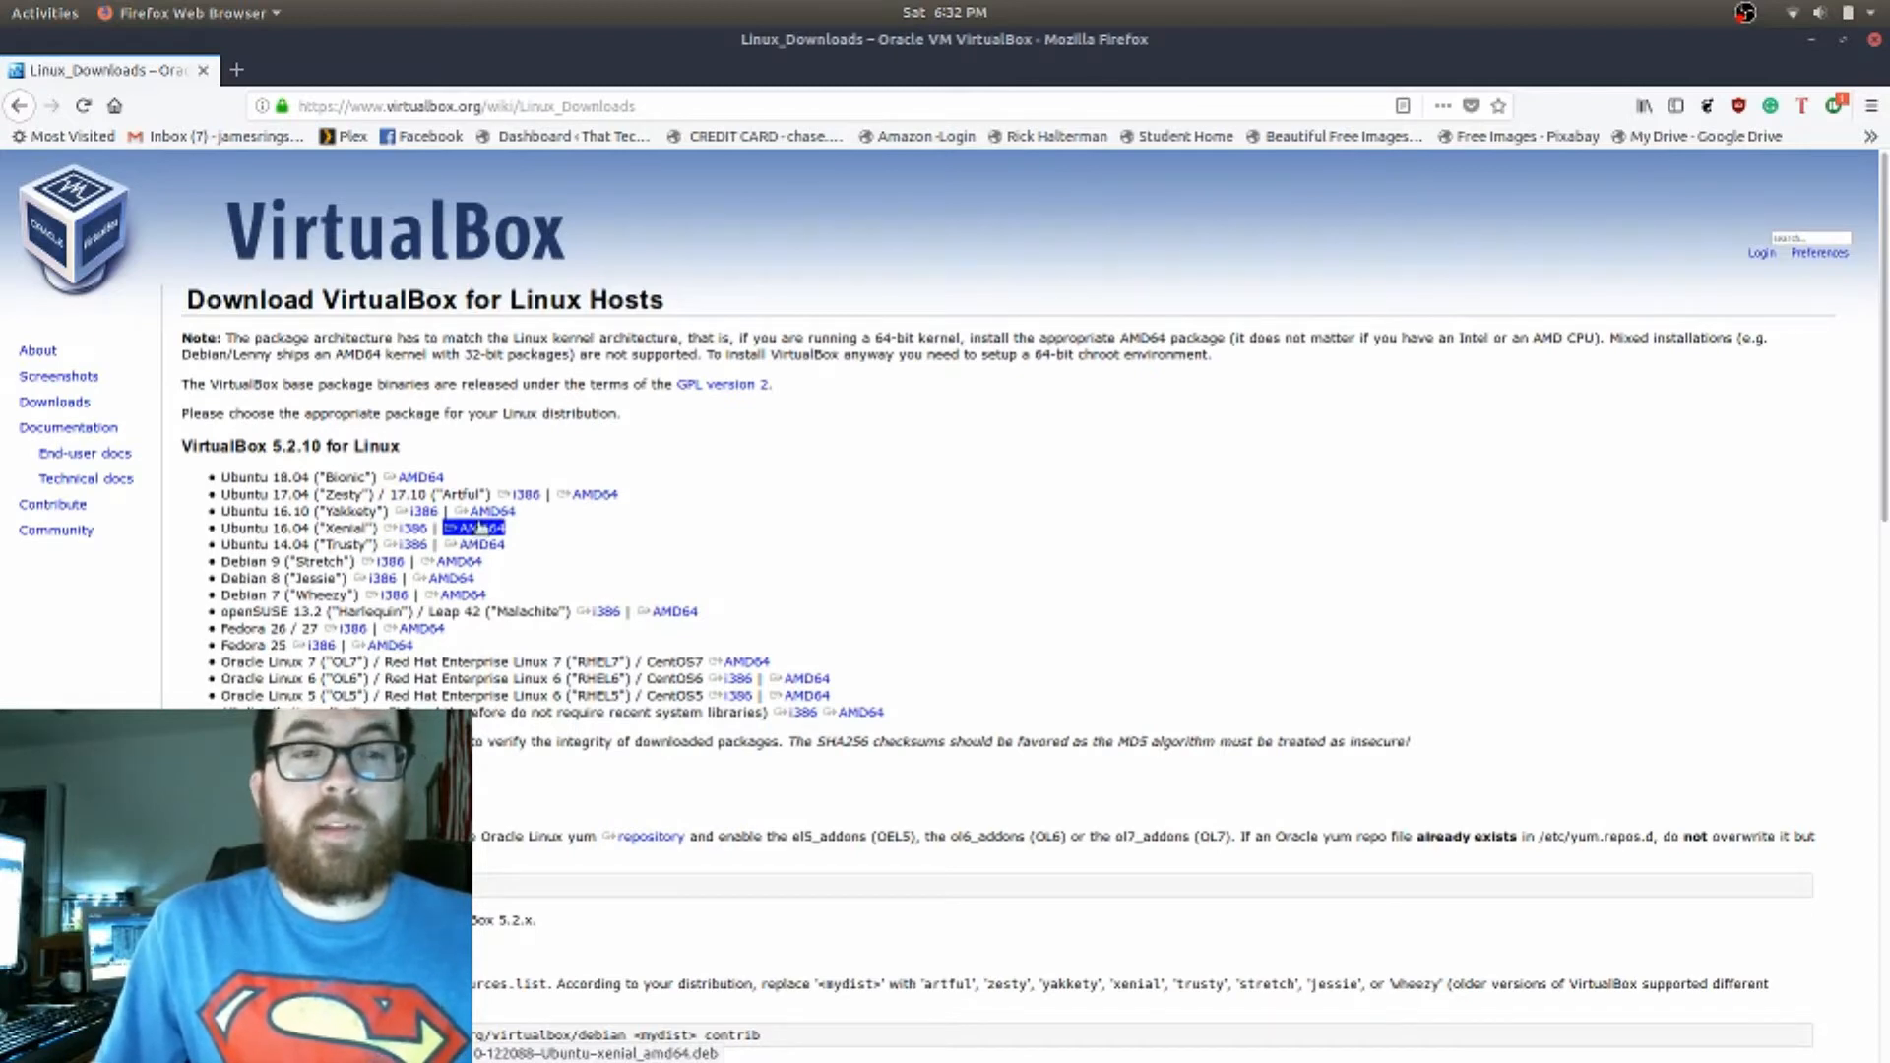
{"action": "left_click", "coordinate": [436, 527]}
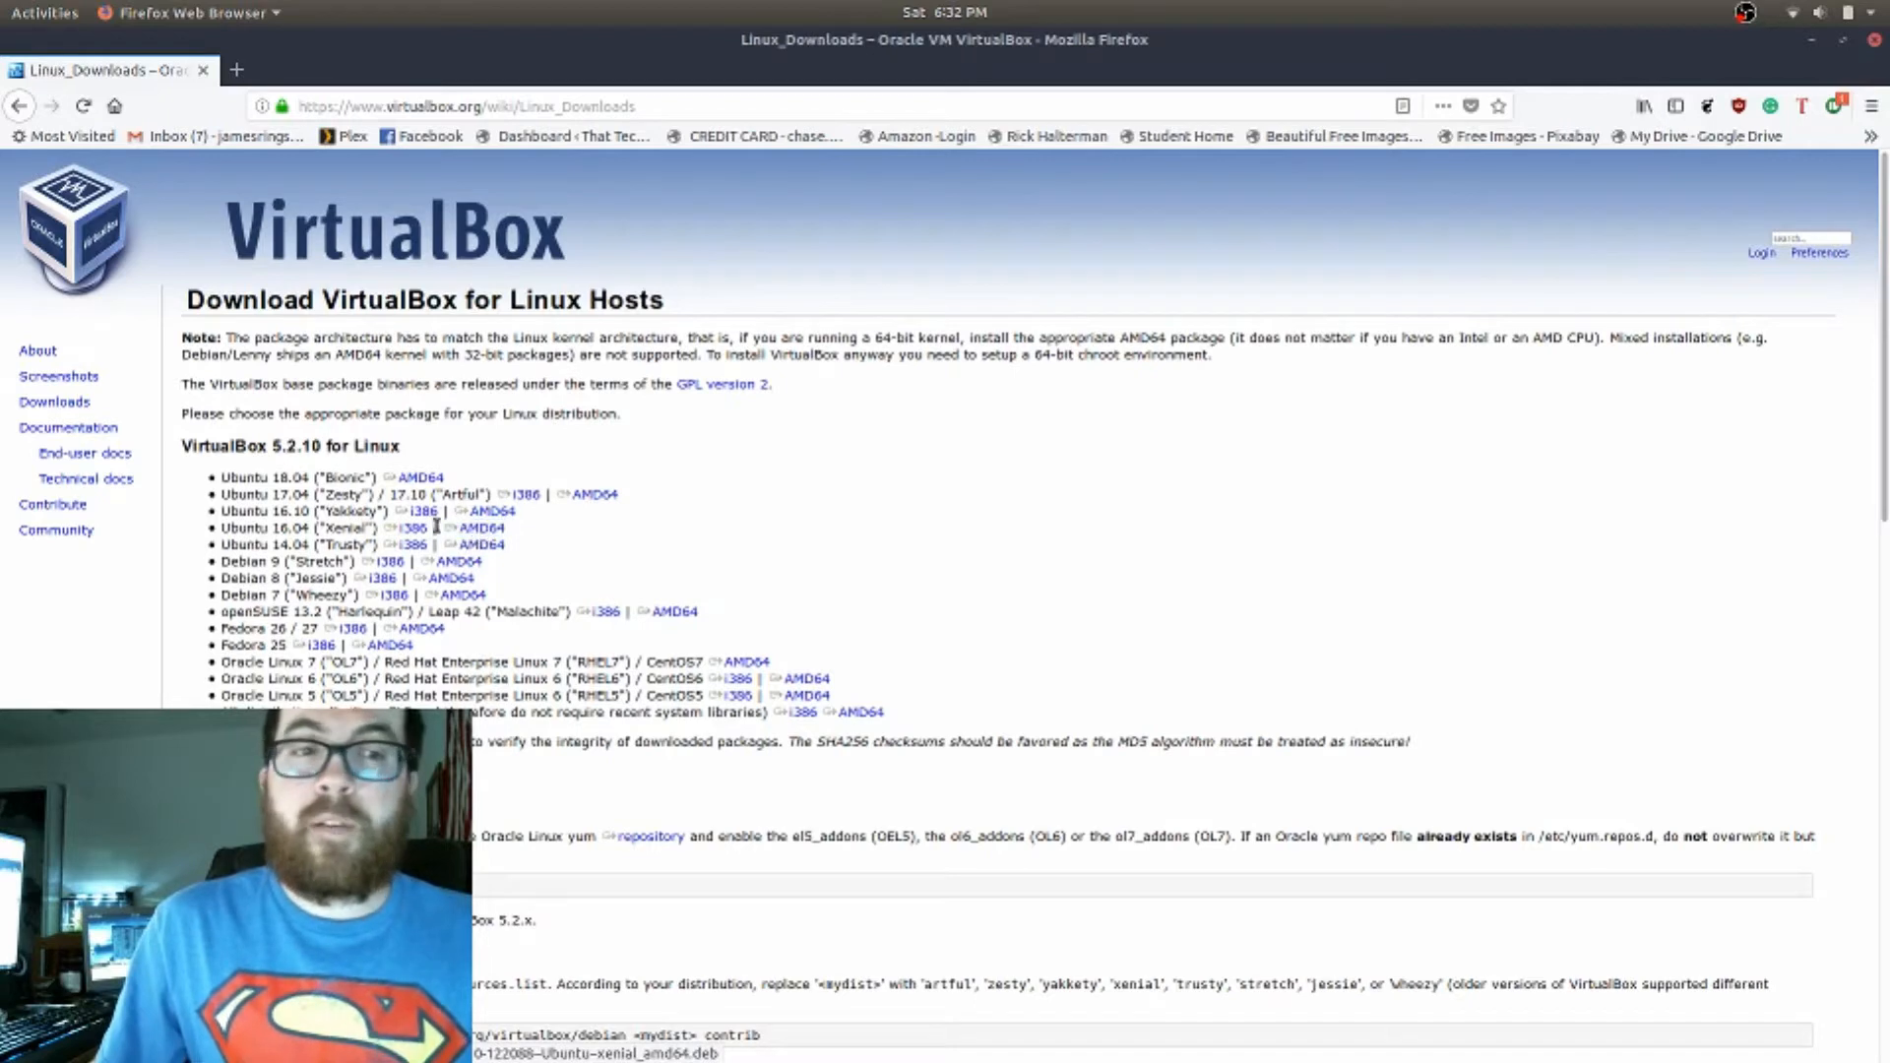
{"action": "left_click", "coordinate": [404, 529]}
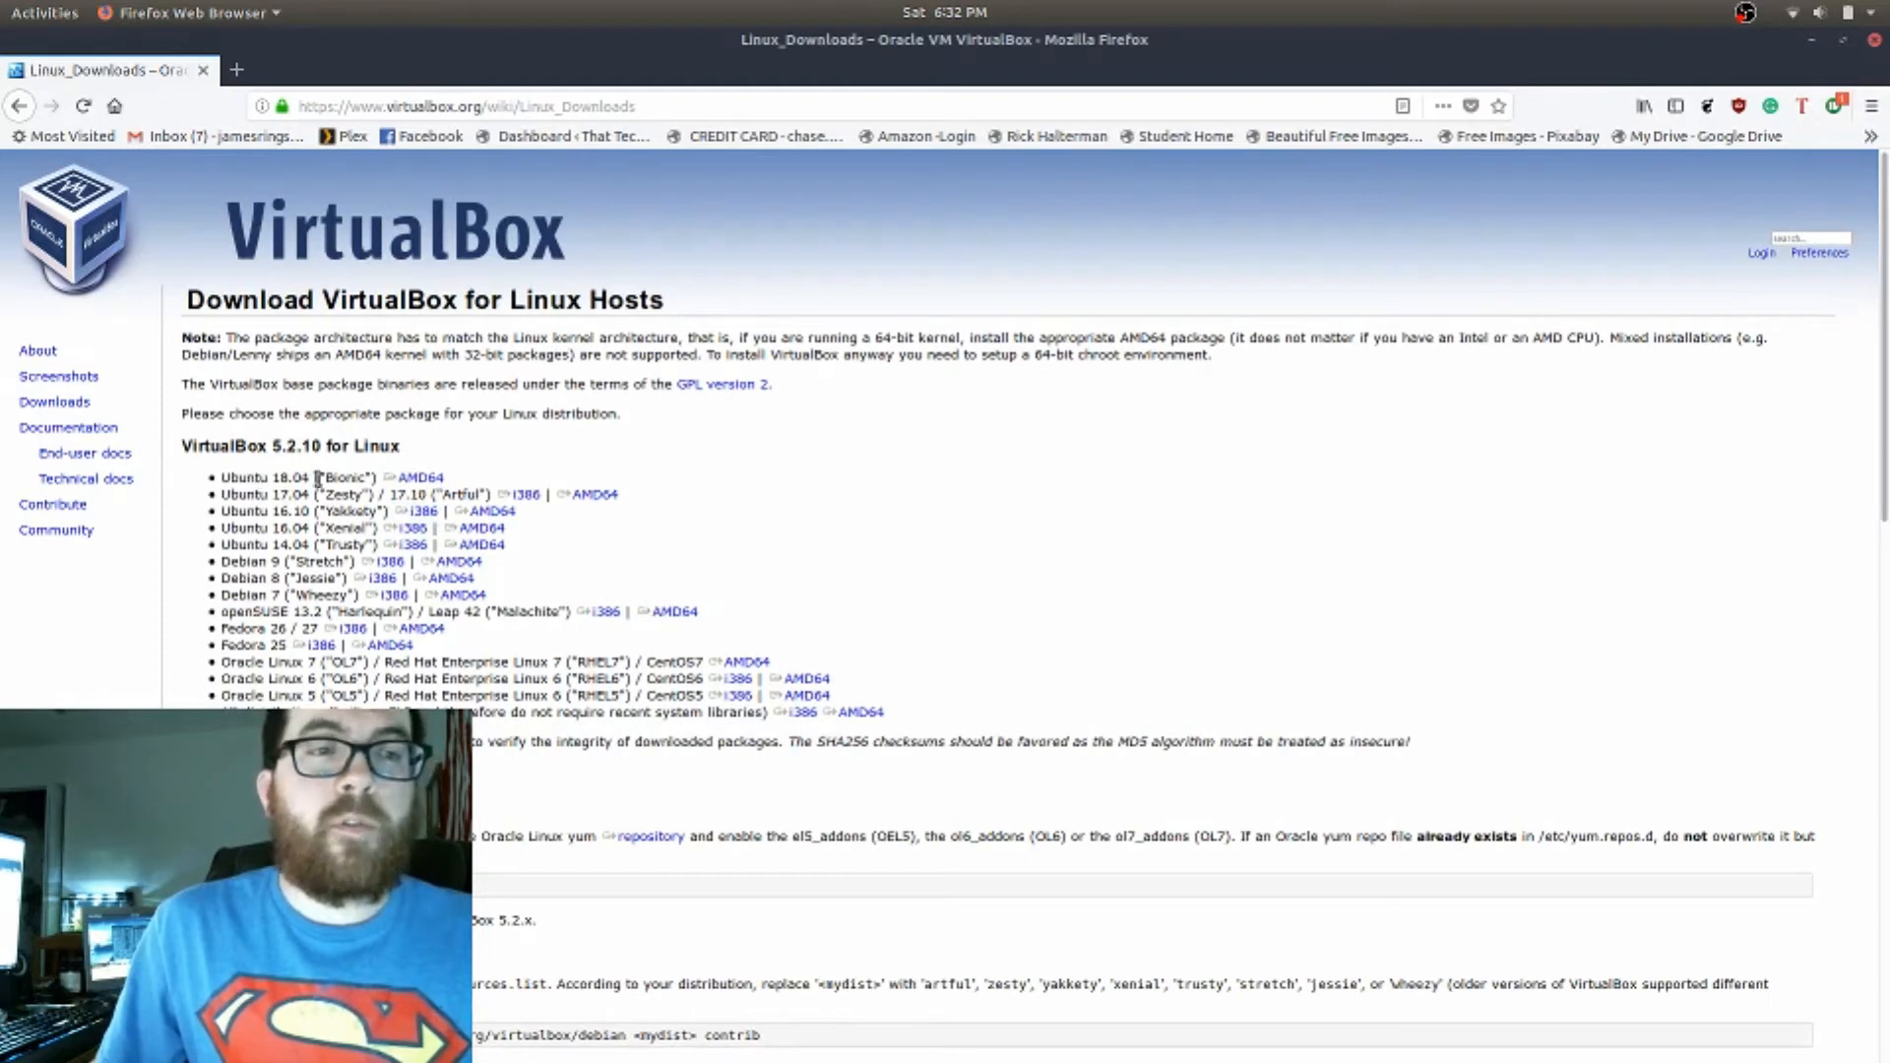
{"action": "left_click", "coordinate": [392, 479]}
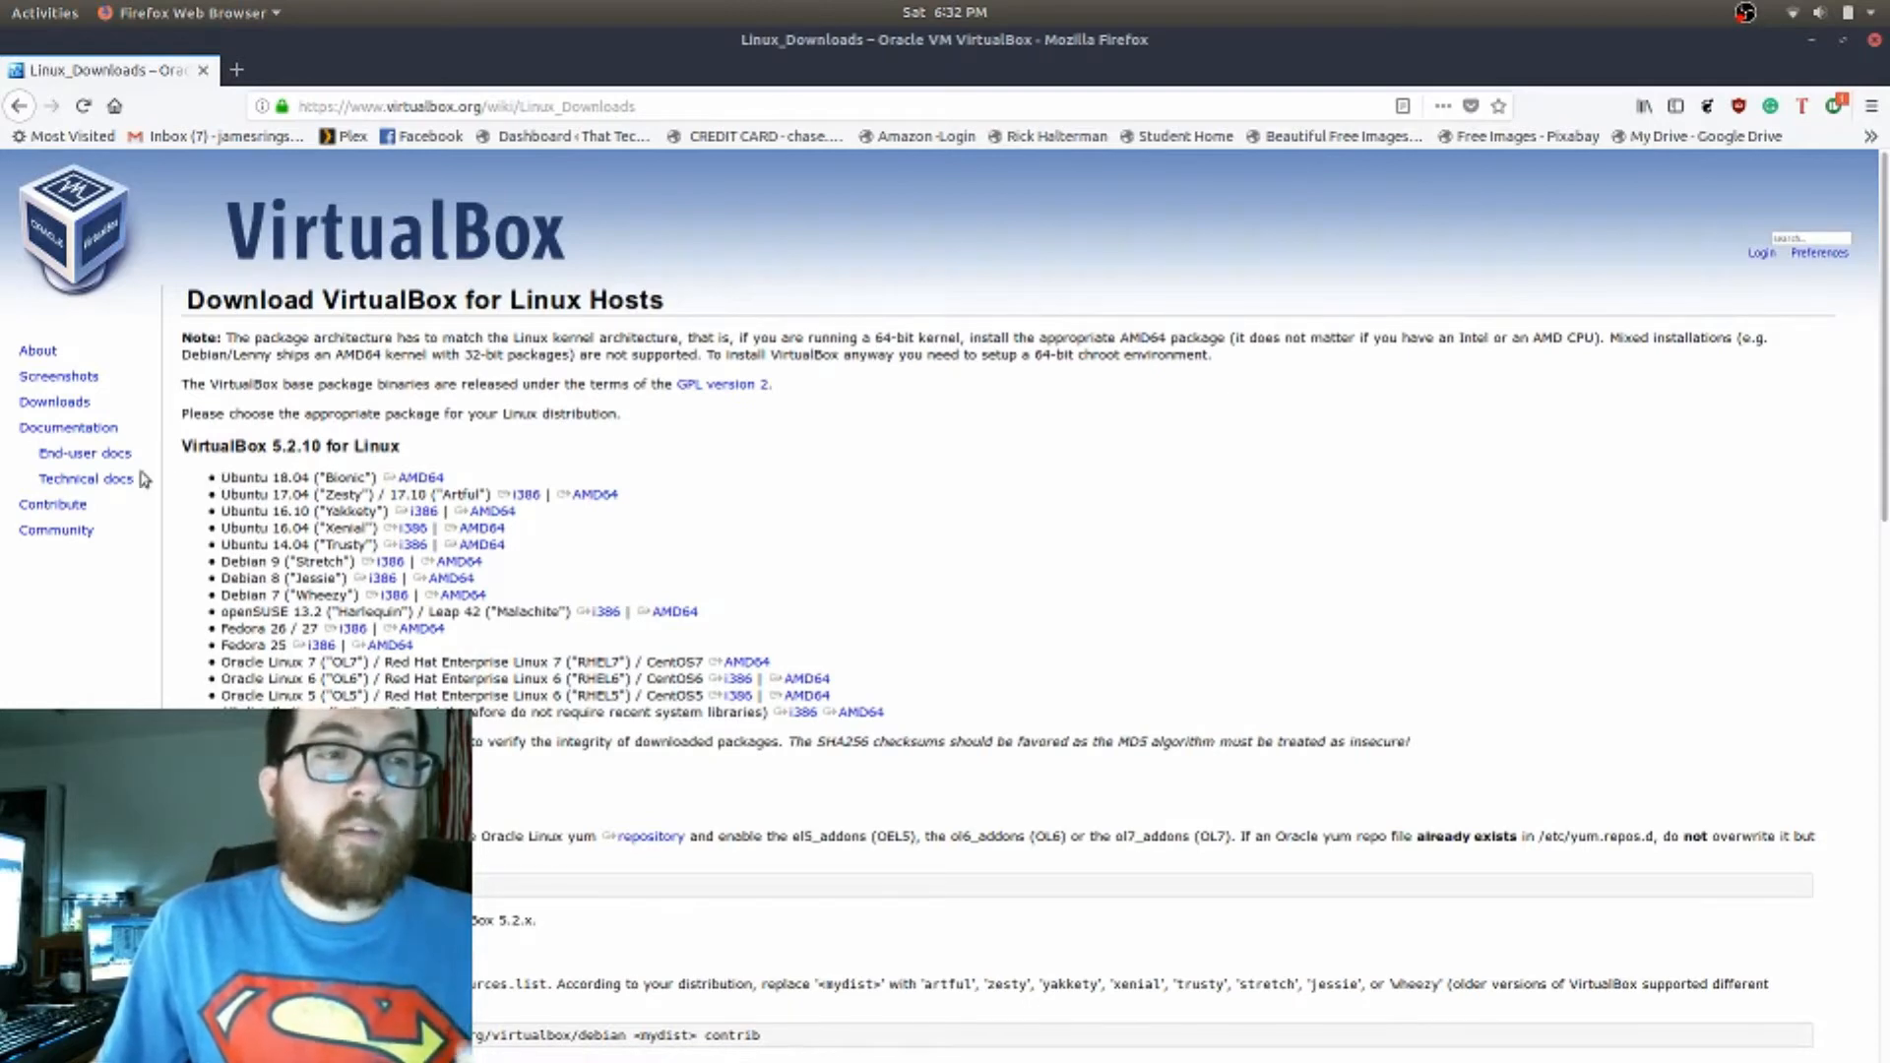
Return to the main VirtualBox downloads page, examine the 5.2.10 Extension Pack section for all supported platforms, and close the browser.
{"action": "left_click", "coordinate": [85, 406]}
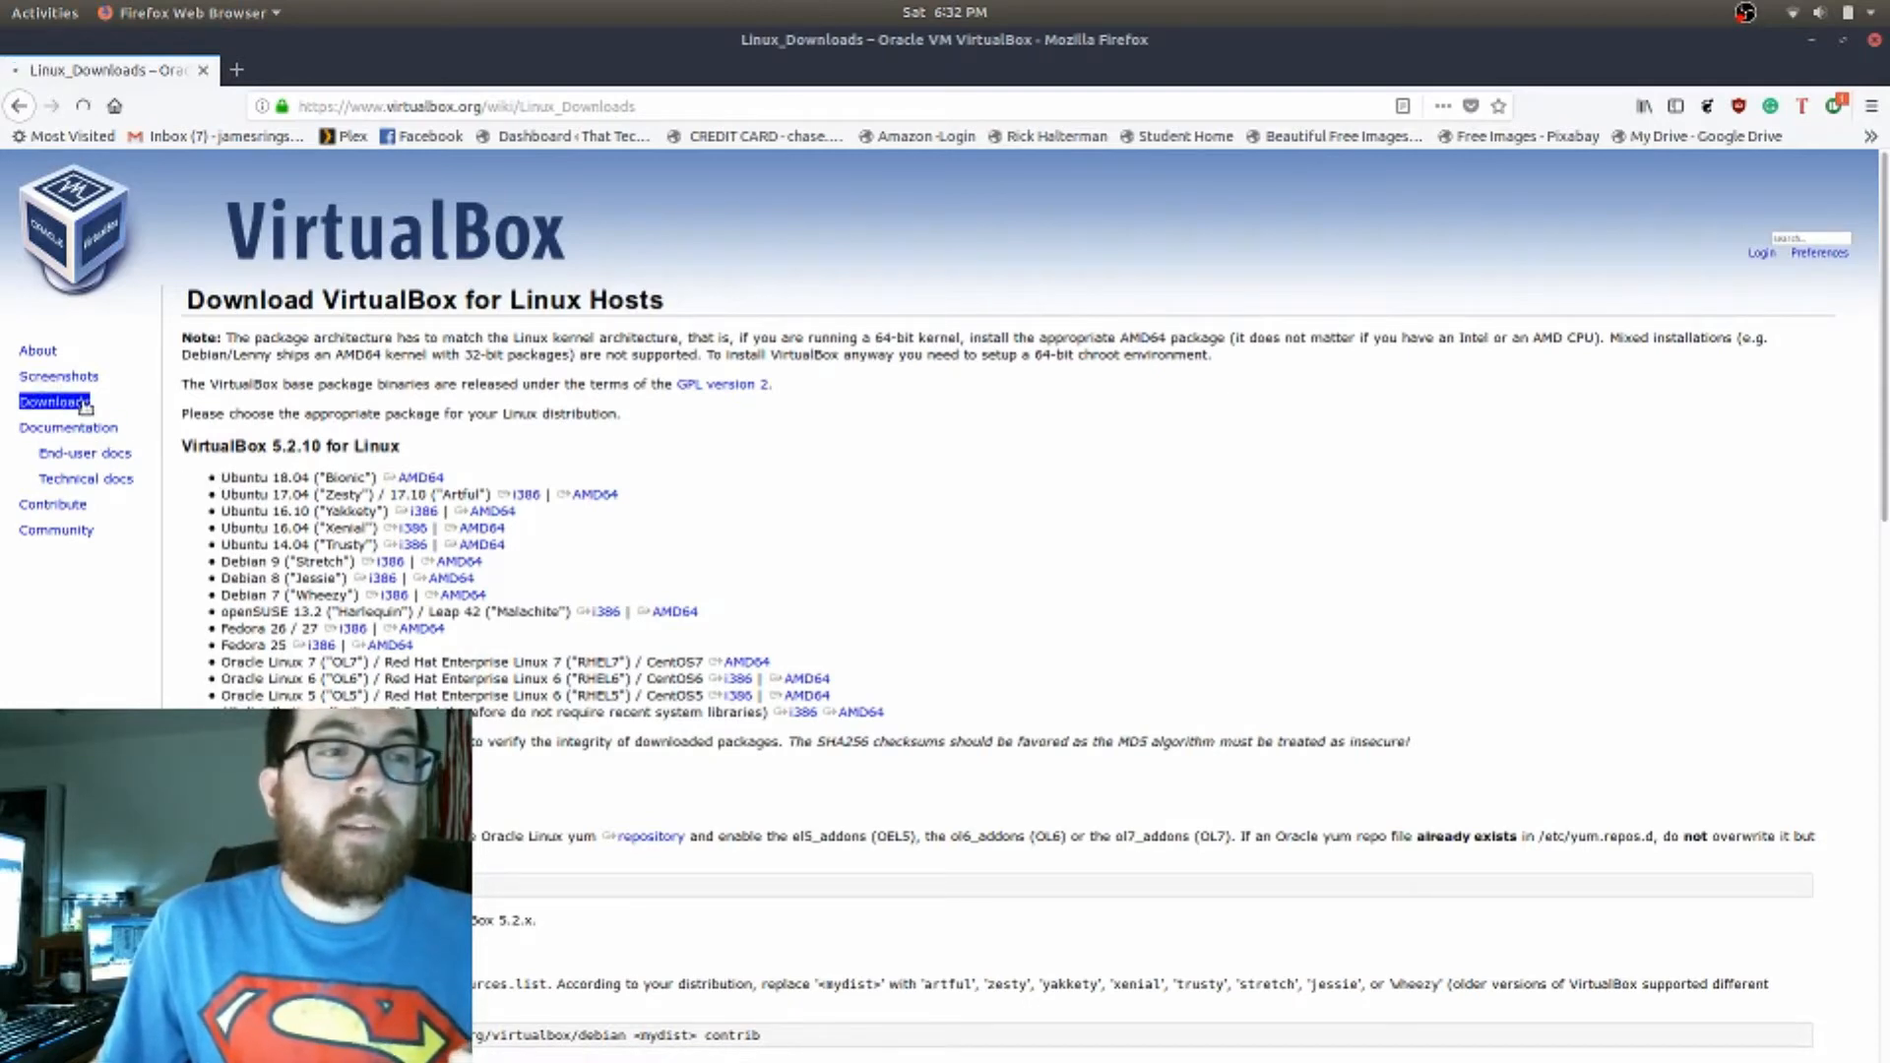
{"action": "scroll", "coordinate": [372, 633], "scroll_direction": "down", "scroll_amount": 2}
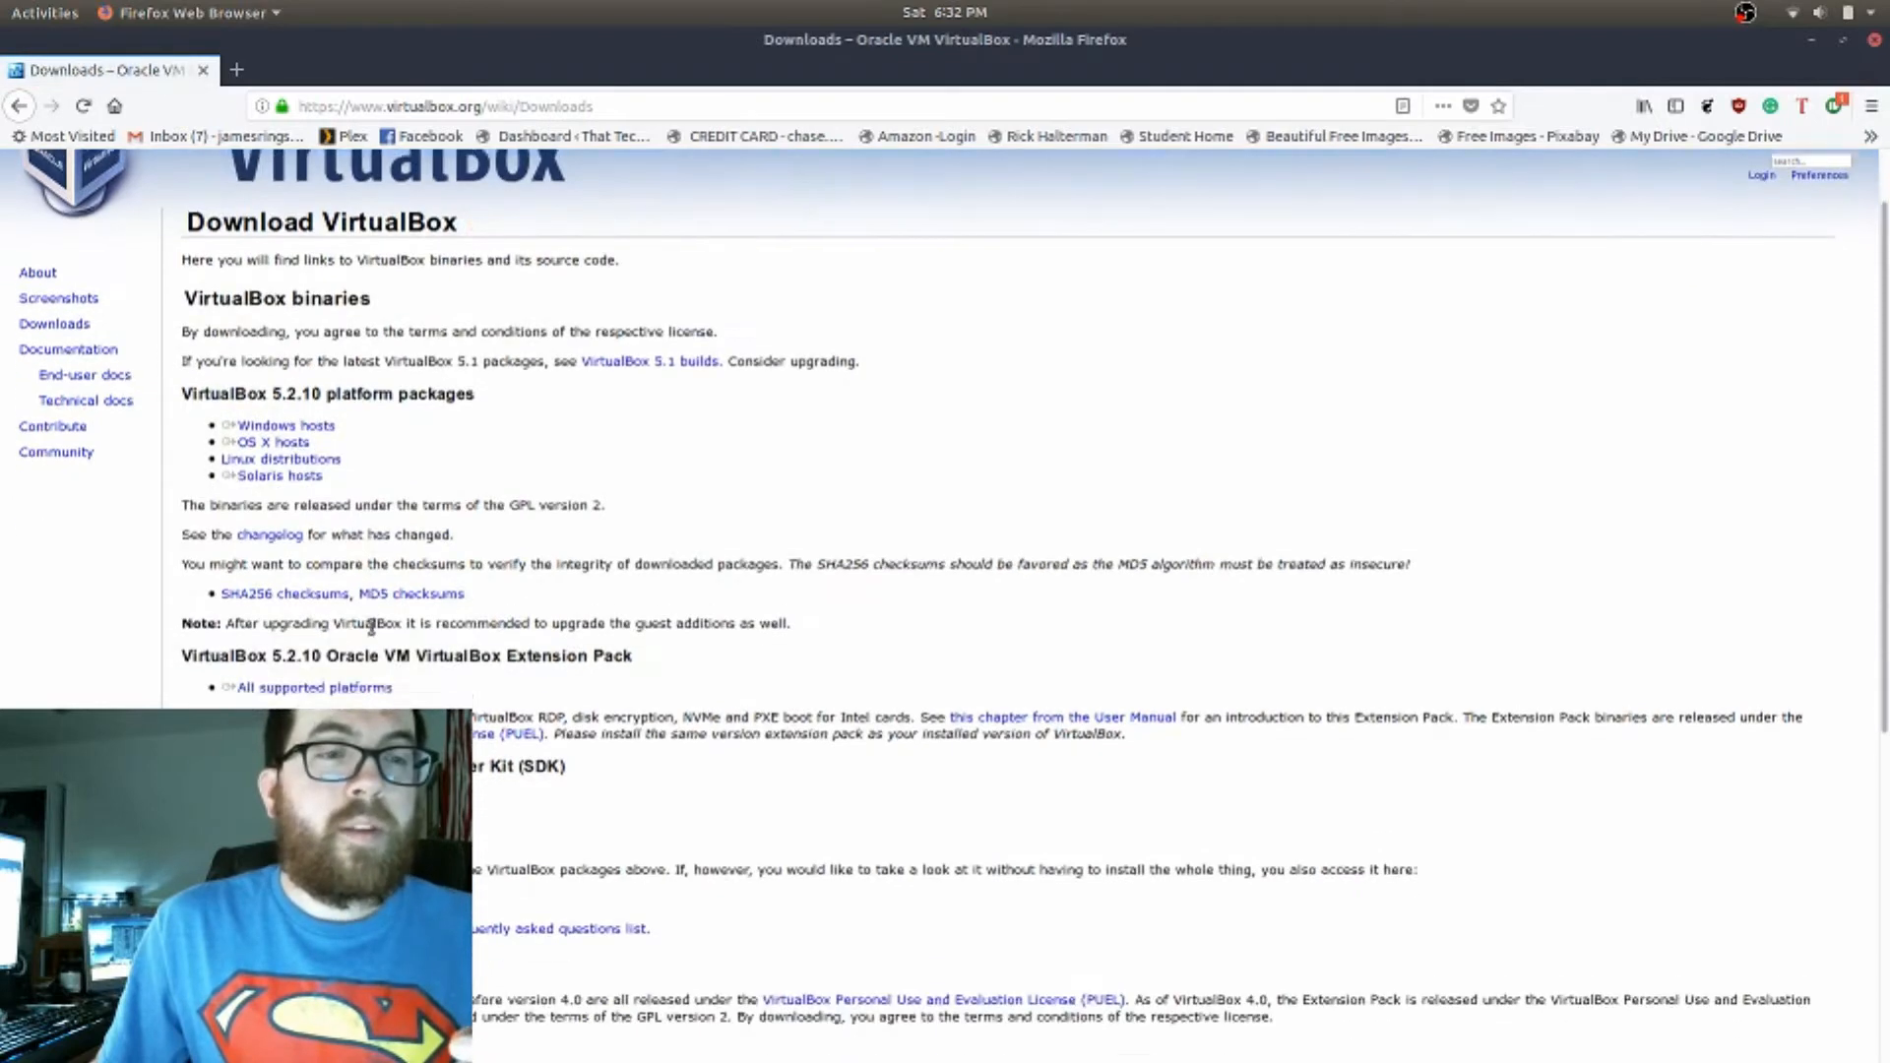
{"action": "left_click_drag", "start_coordinate": [269, 623], "coordinate": [187, 621]}
{"action": "left_click", "coordinate": [517, 638]}
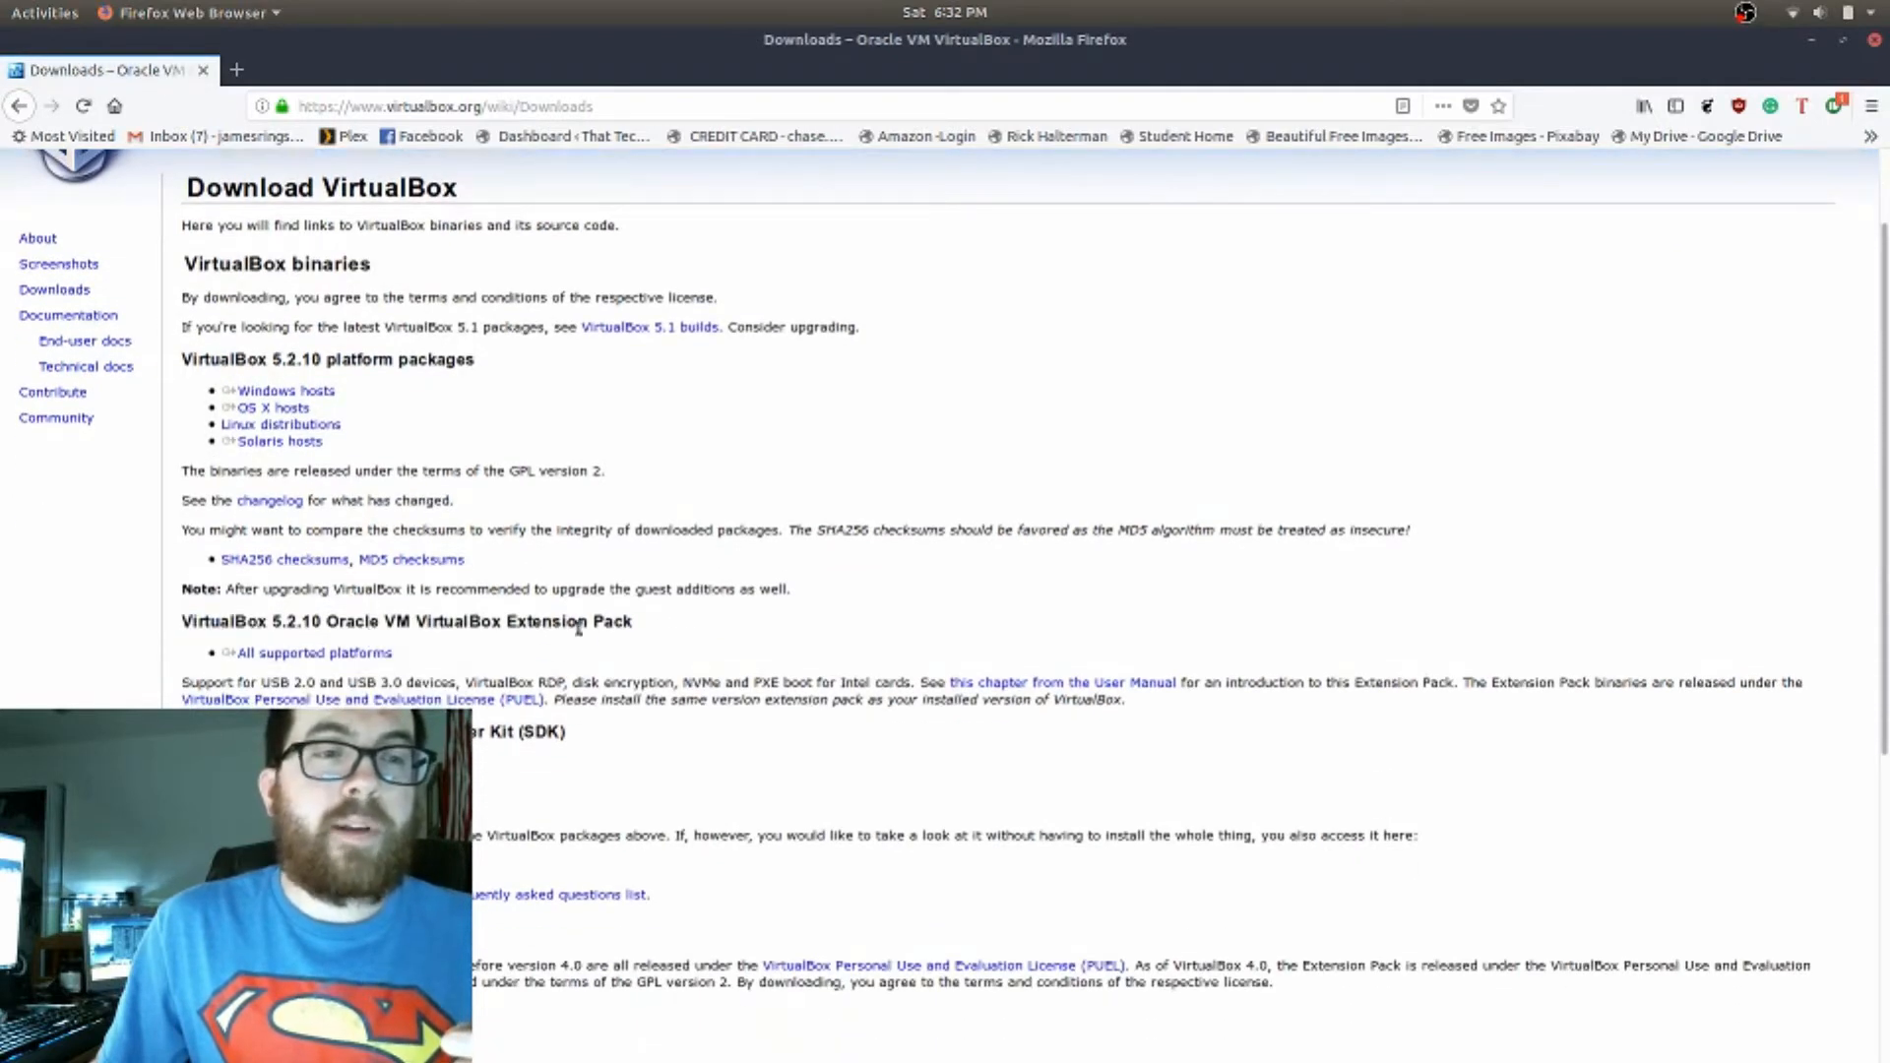
{"action": "left_click_drag", "start_coordinate": [515, 621], "coordinate": [647, 632]}
{"action": "left_click", "coordinate": [529, 657]}
{"action": "left_click_drag", "start_coordinate": [391, 652], "coordinate": [221, 652]}
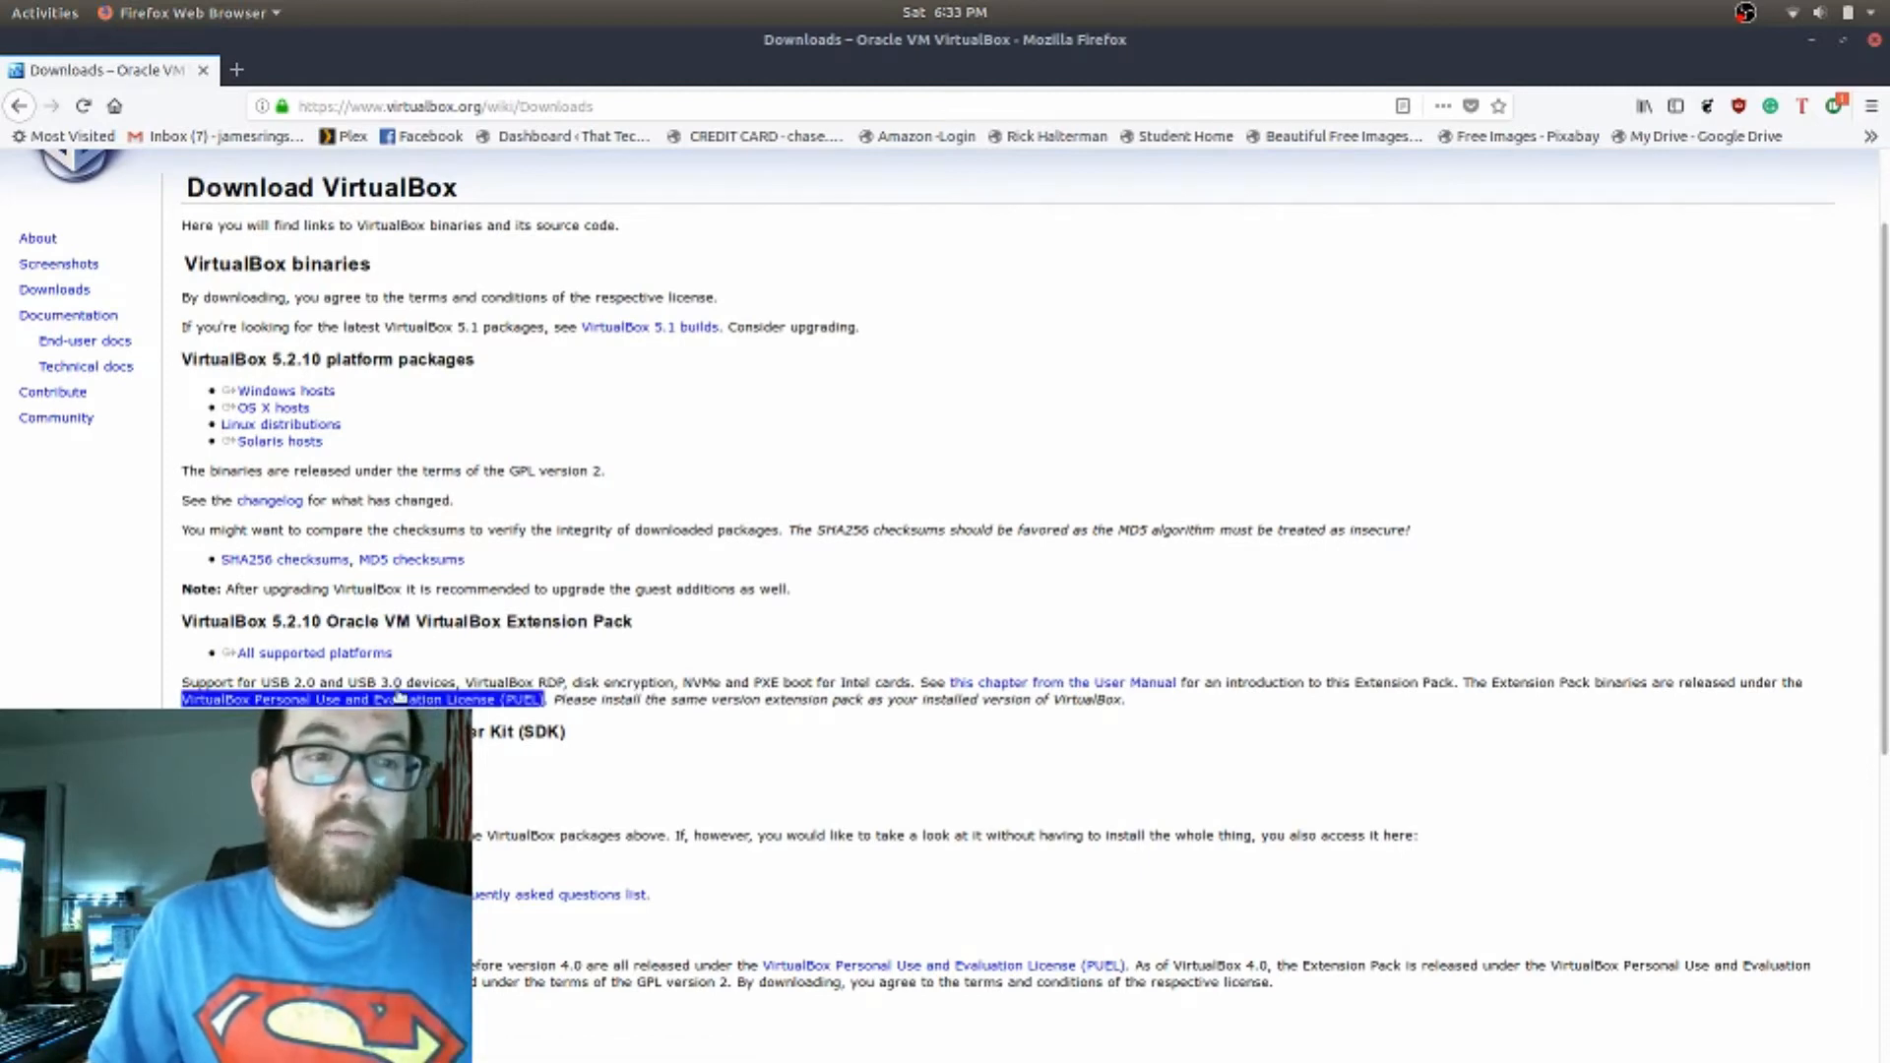
{"action": "left_click", "coordinate": [1874, 46]}
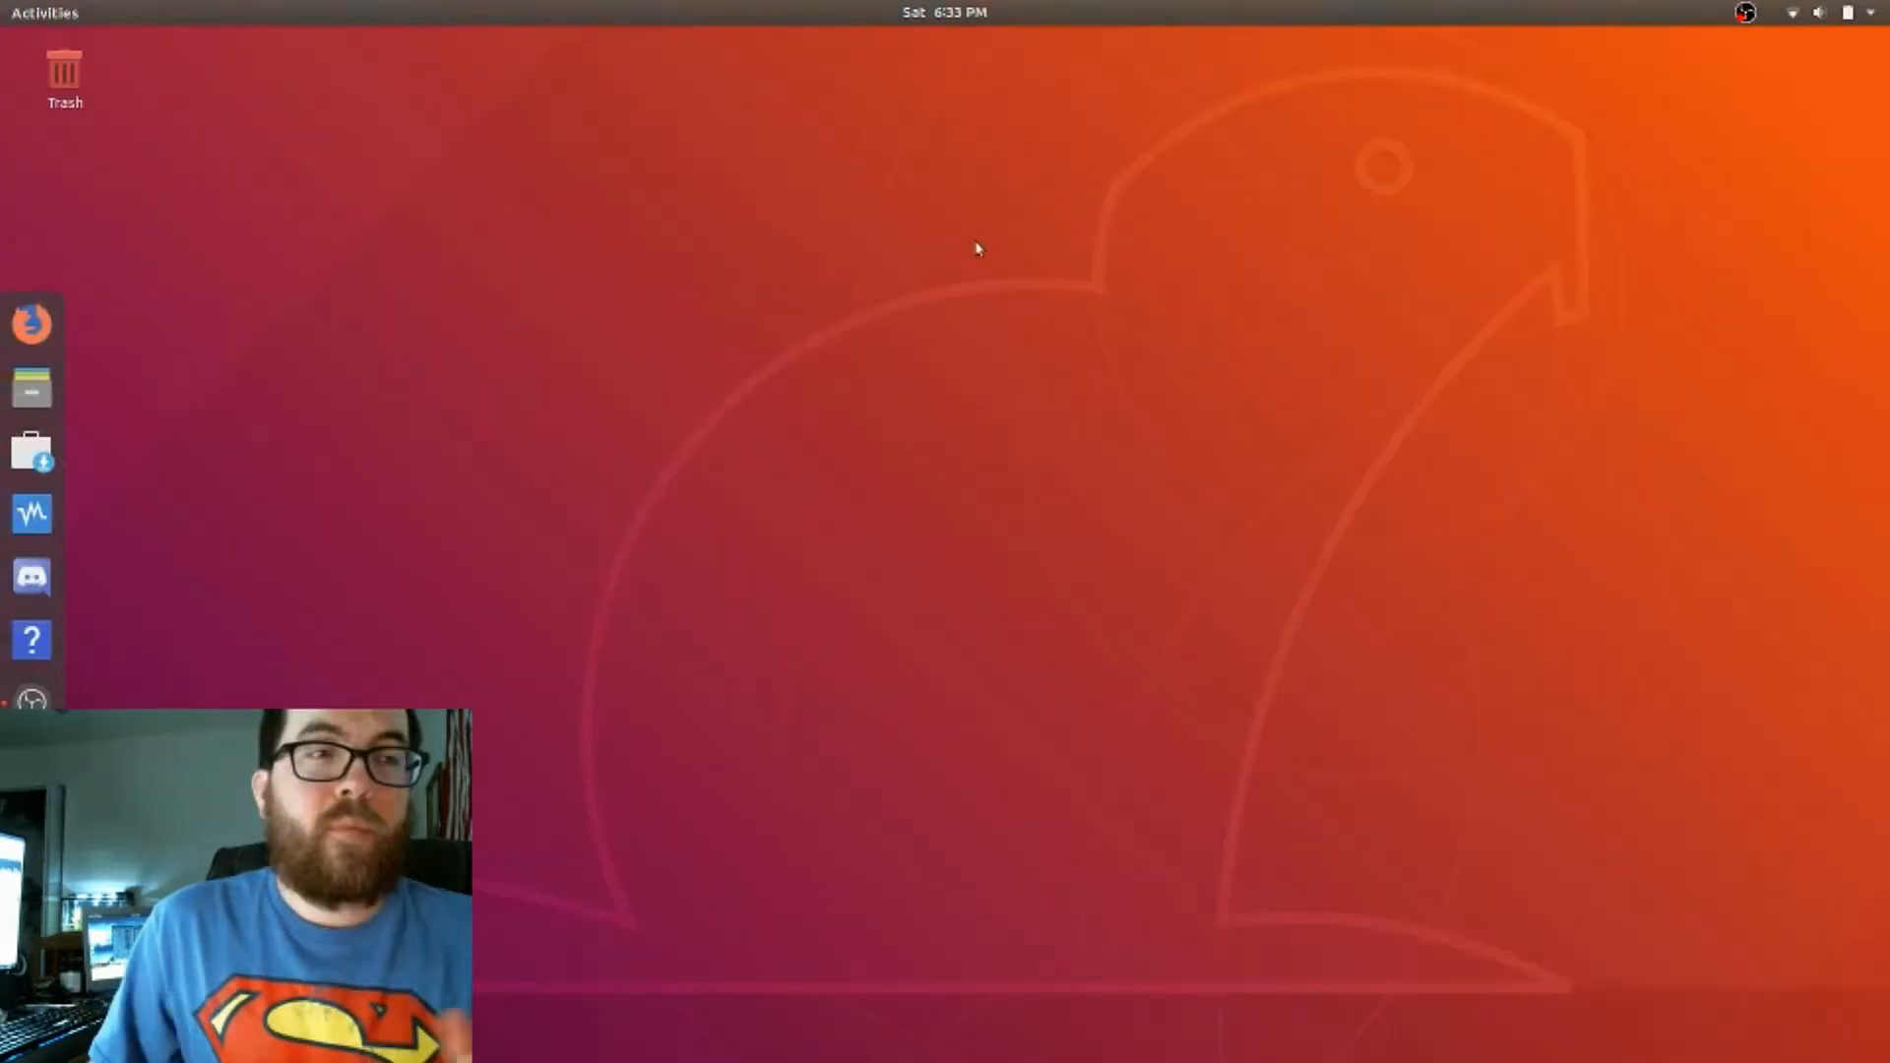
Locate the Win10_1511_English_x64.iso file in the Documents folder and close the file manager.
{"action": "left_click", "coordinate": [32, 389]}
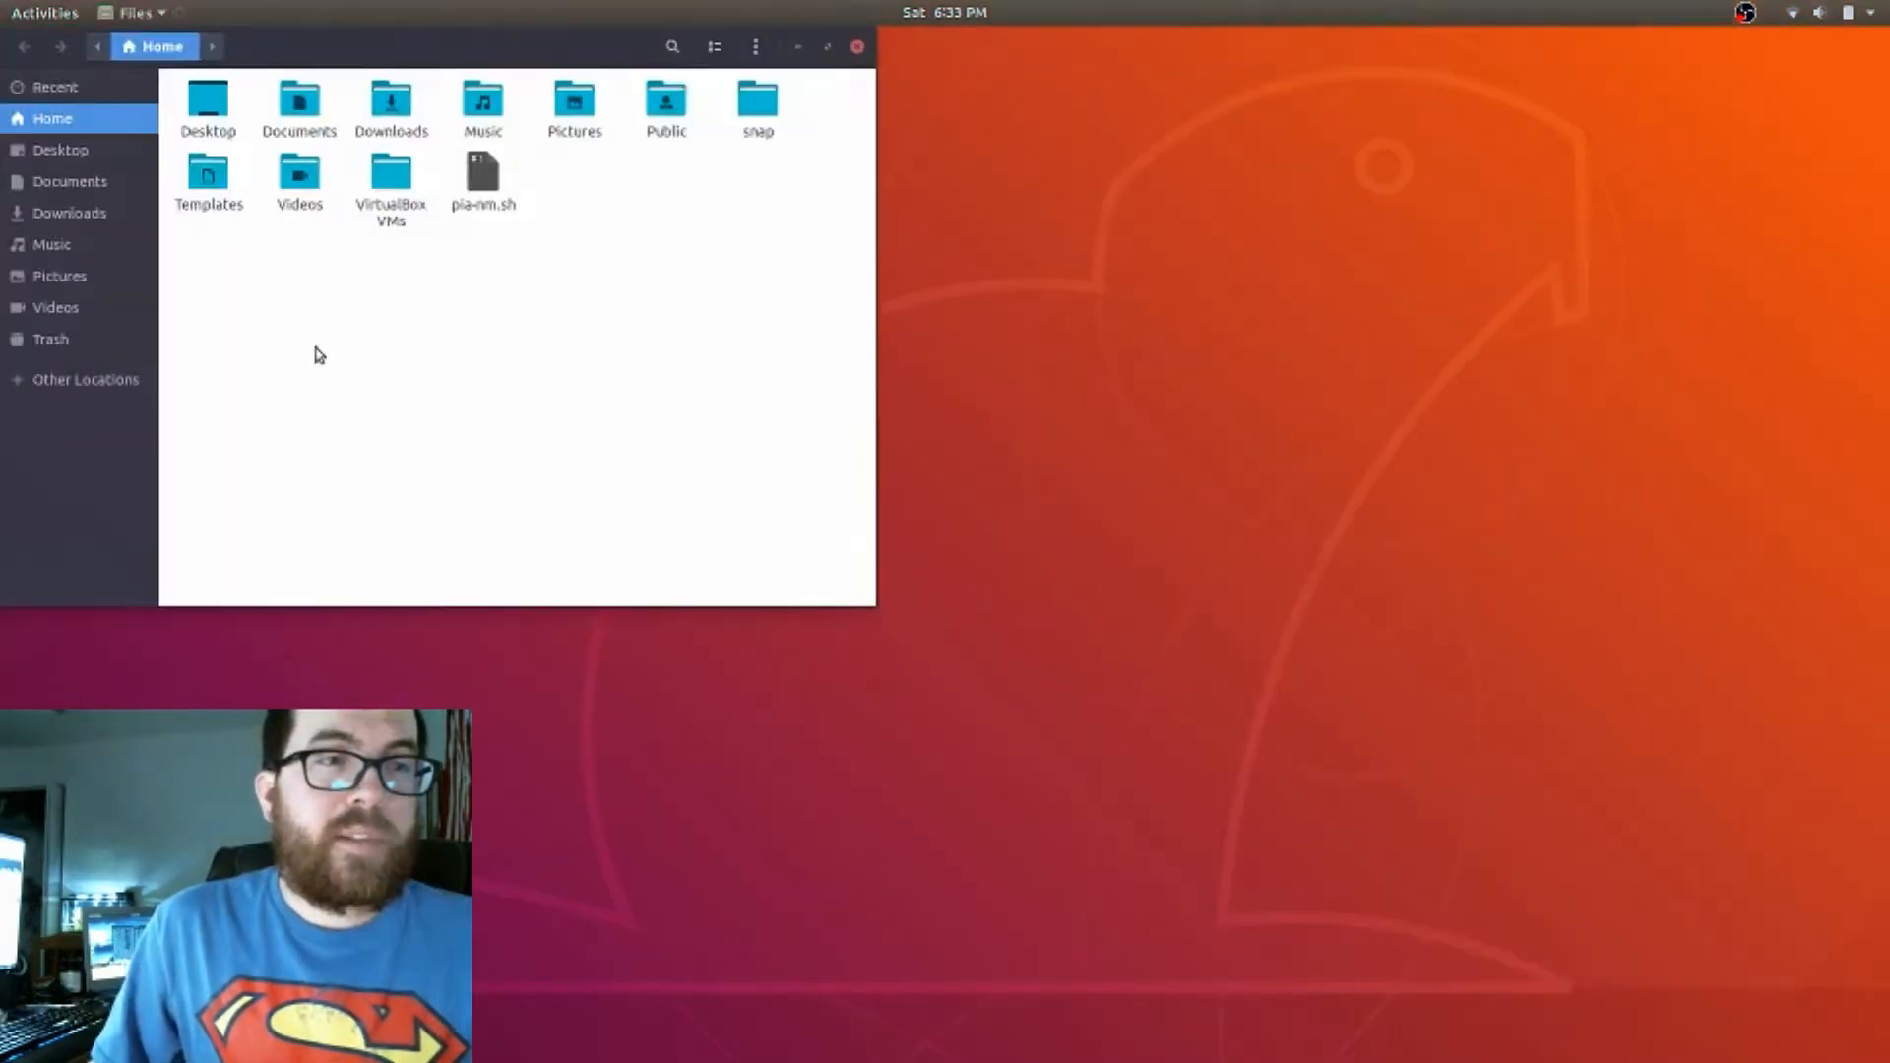
{"action": "double_click", "coordinate": [305, 126]}
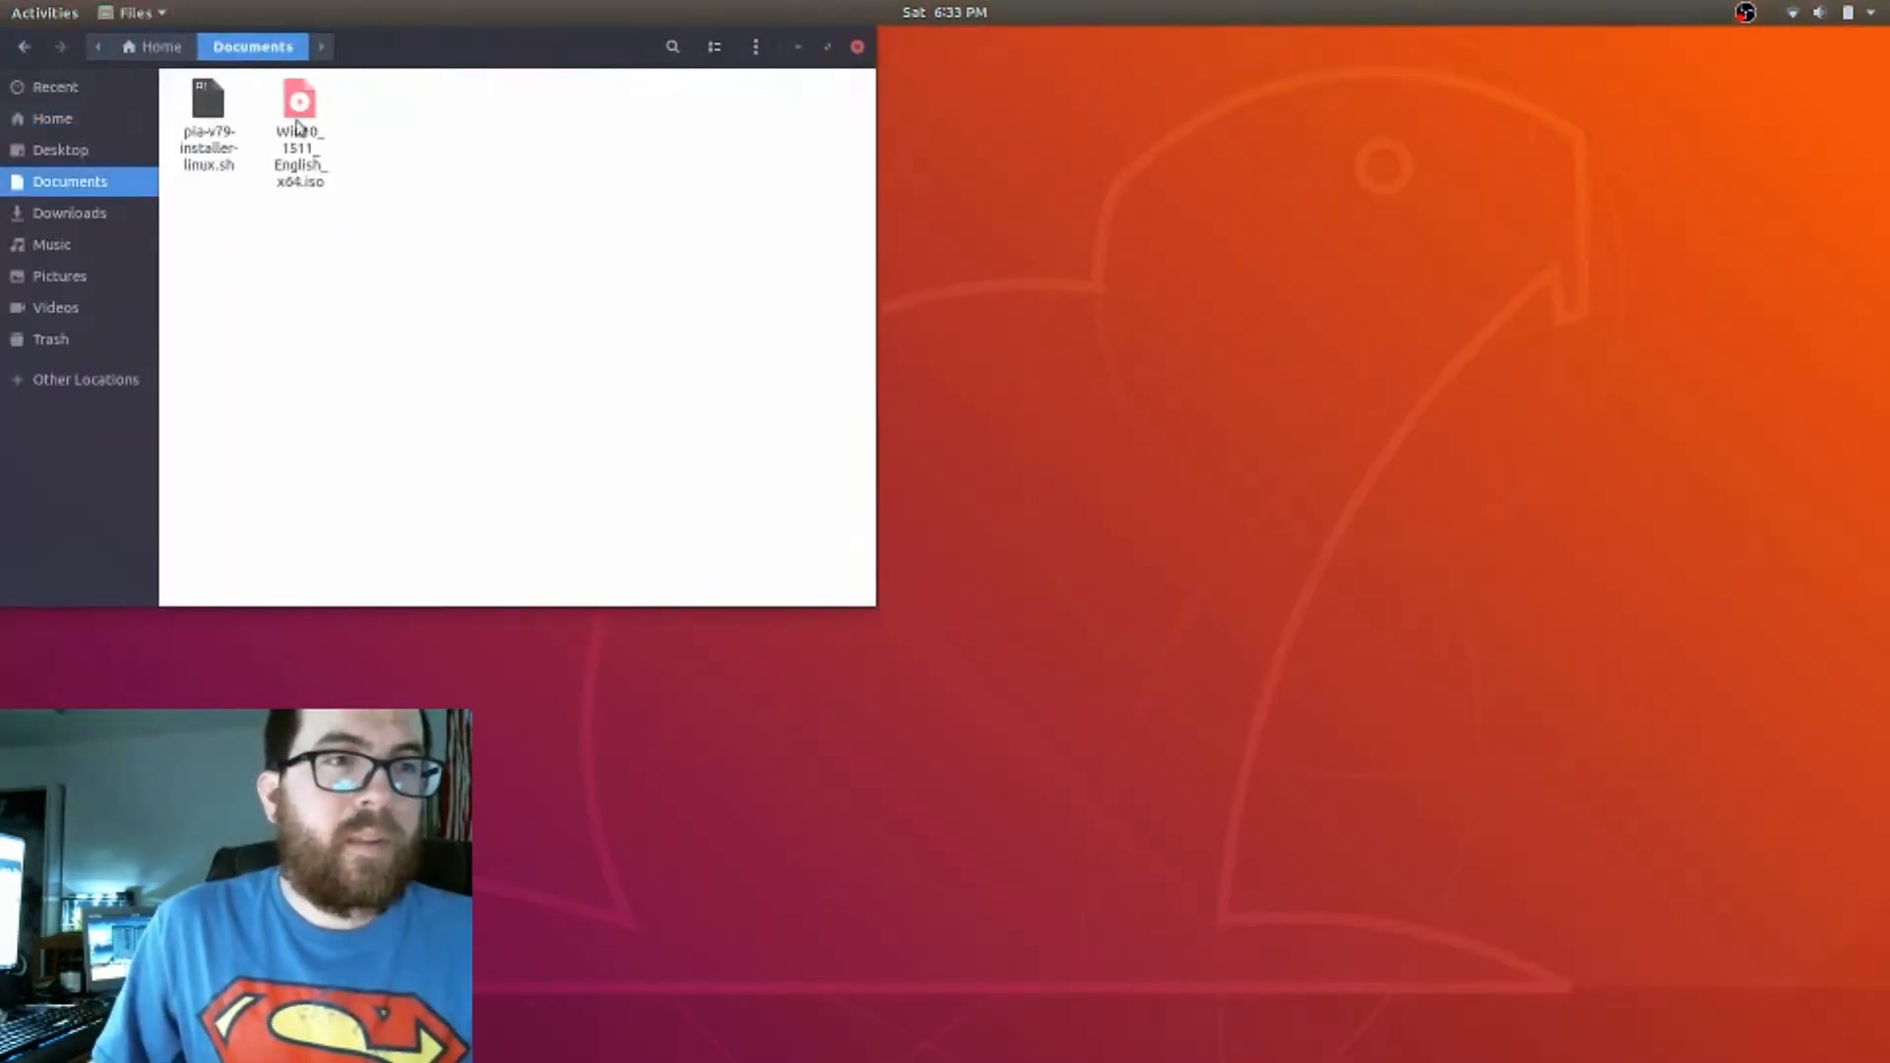
{"action": "left_click", "coordinate": [298, 128]}
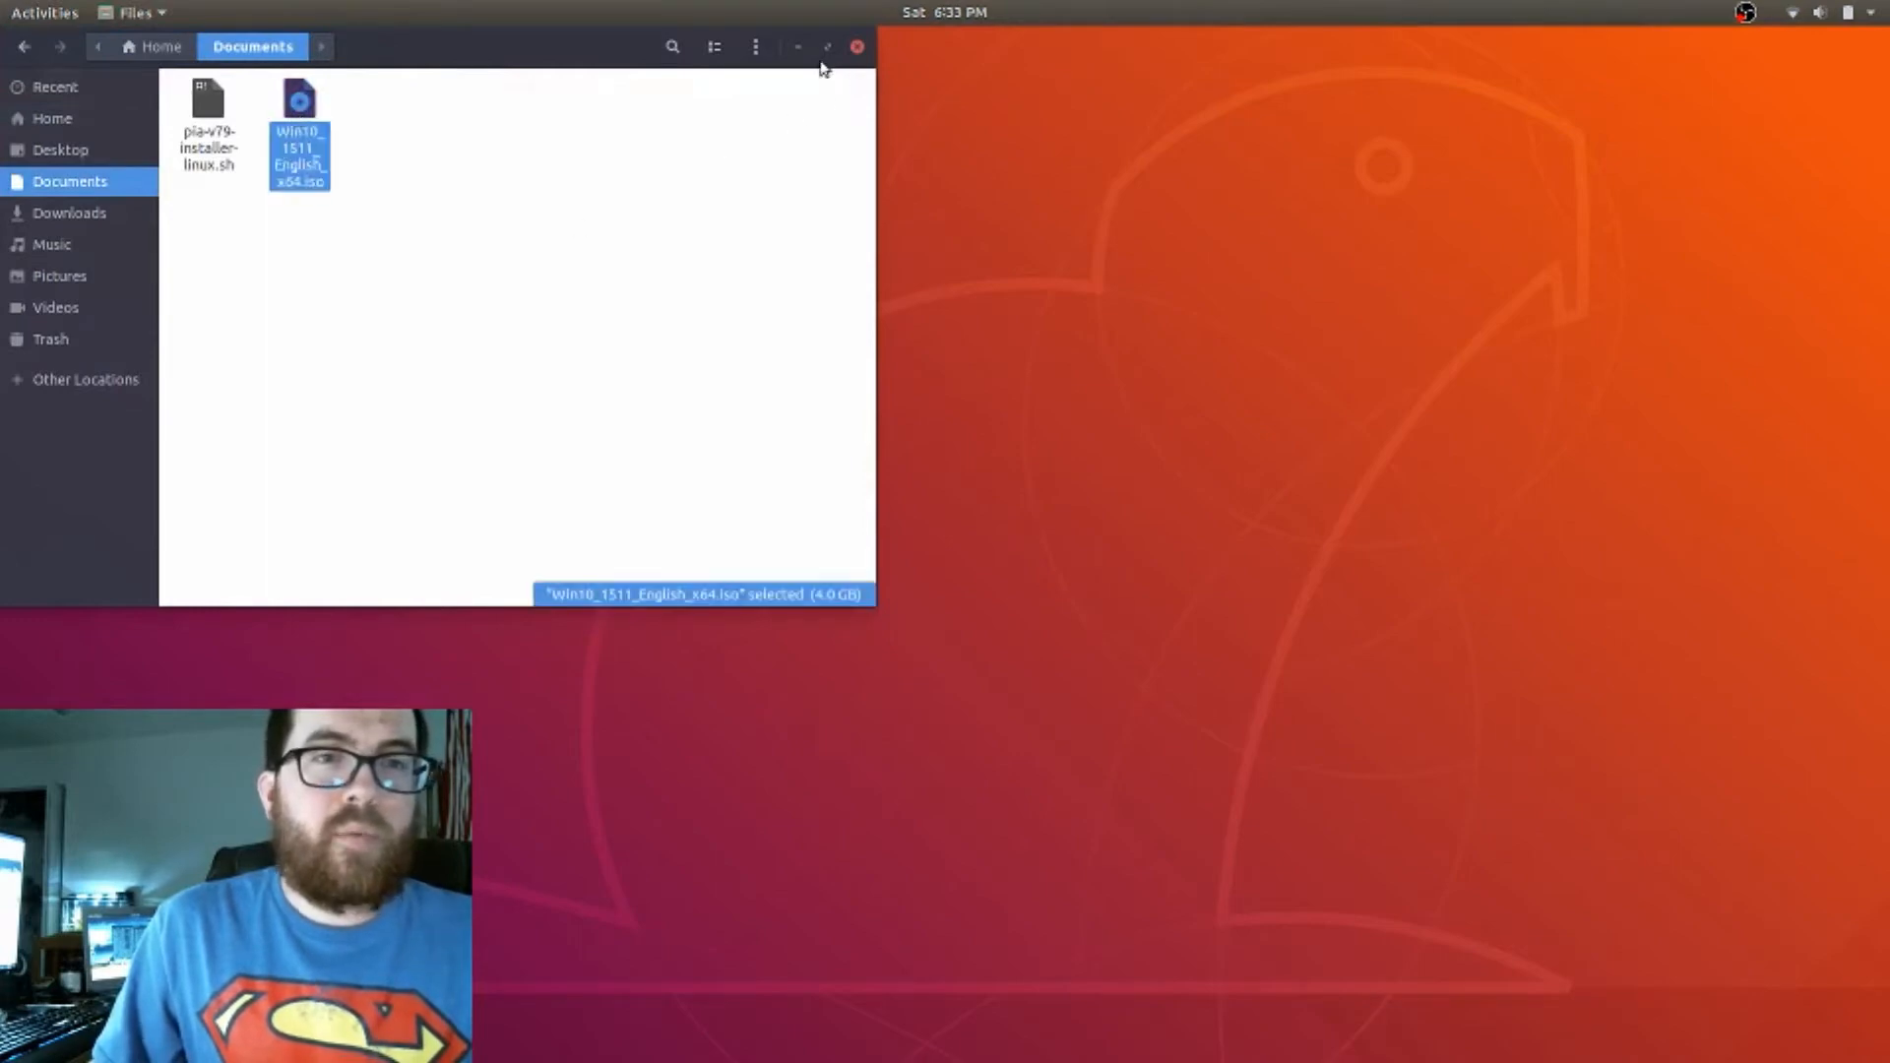
{"action": "left_click", "coordinate": [853, 47]}
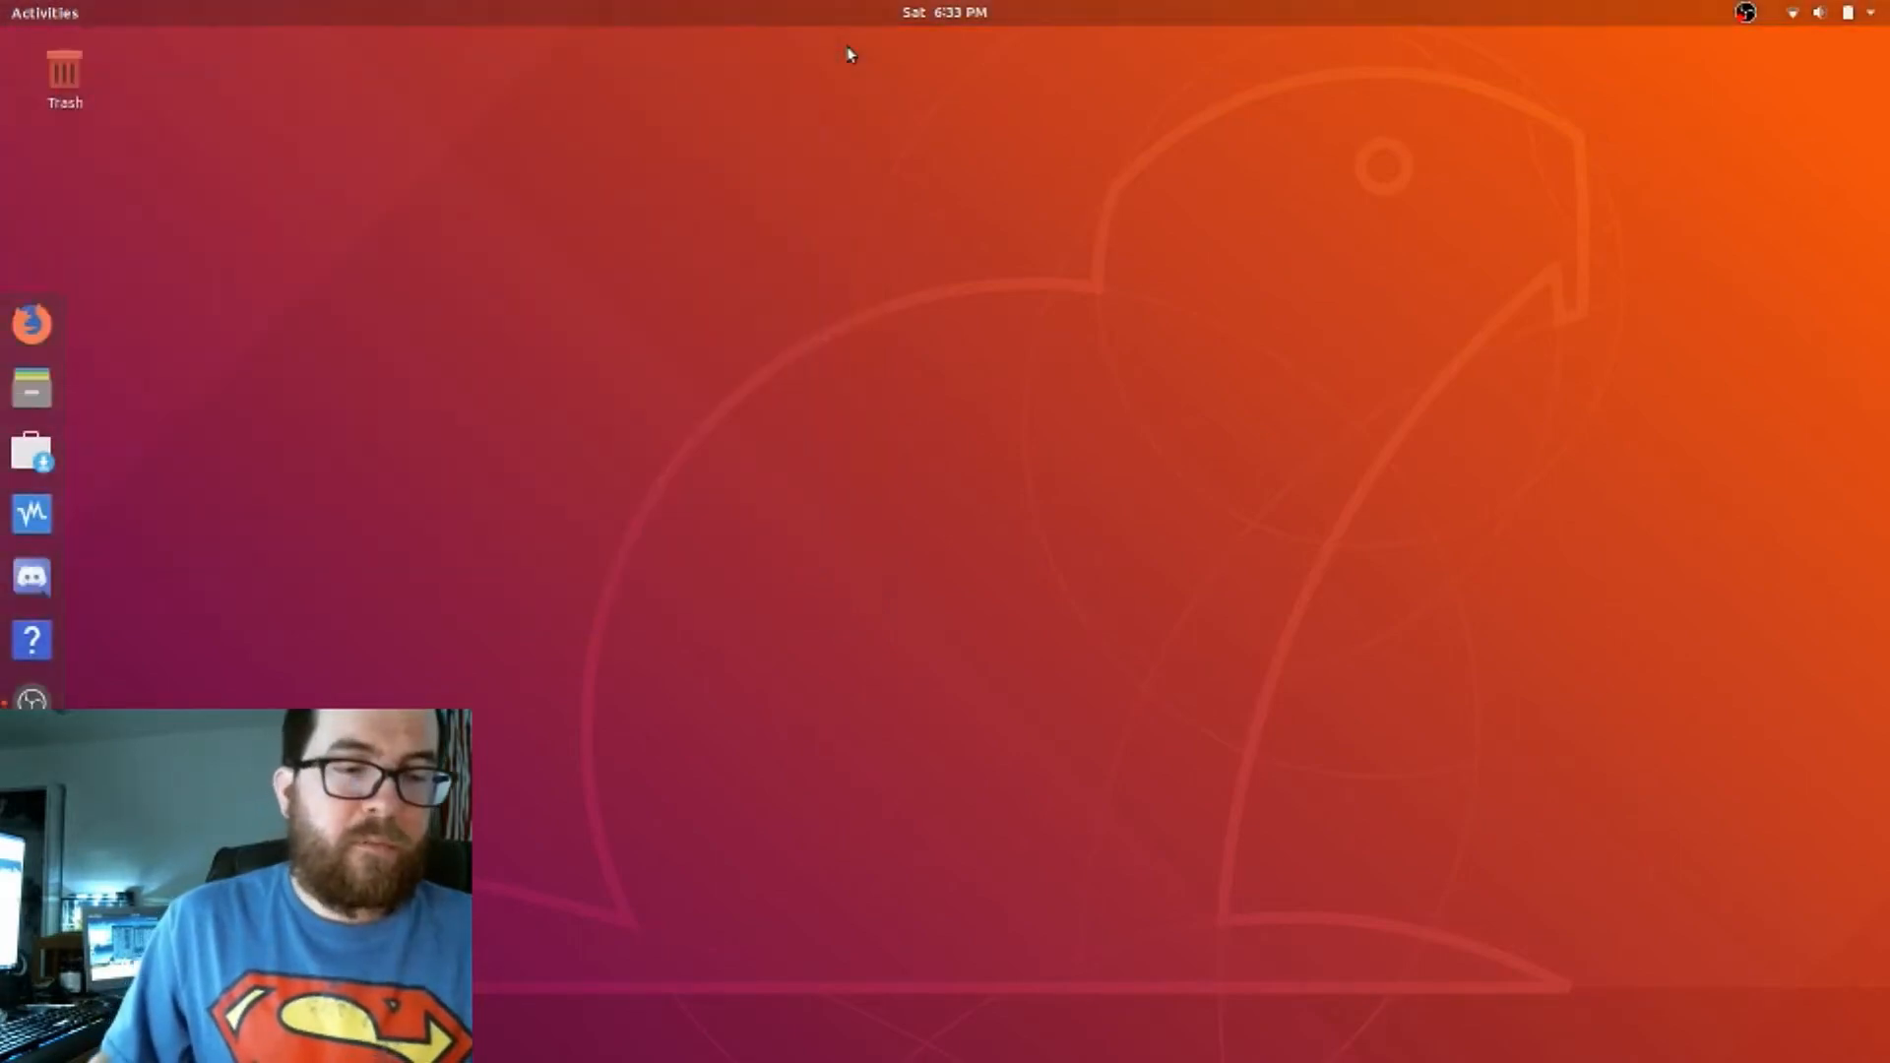
Find and launch Oracle VM VirtualBox from the system's application search.
{"action": "key", "text": "super"}
{"action": "type", "text": "vir"}
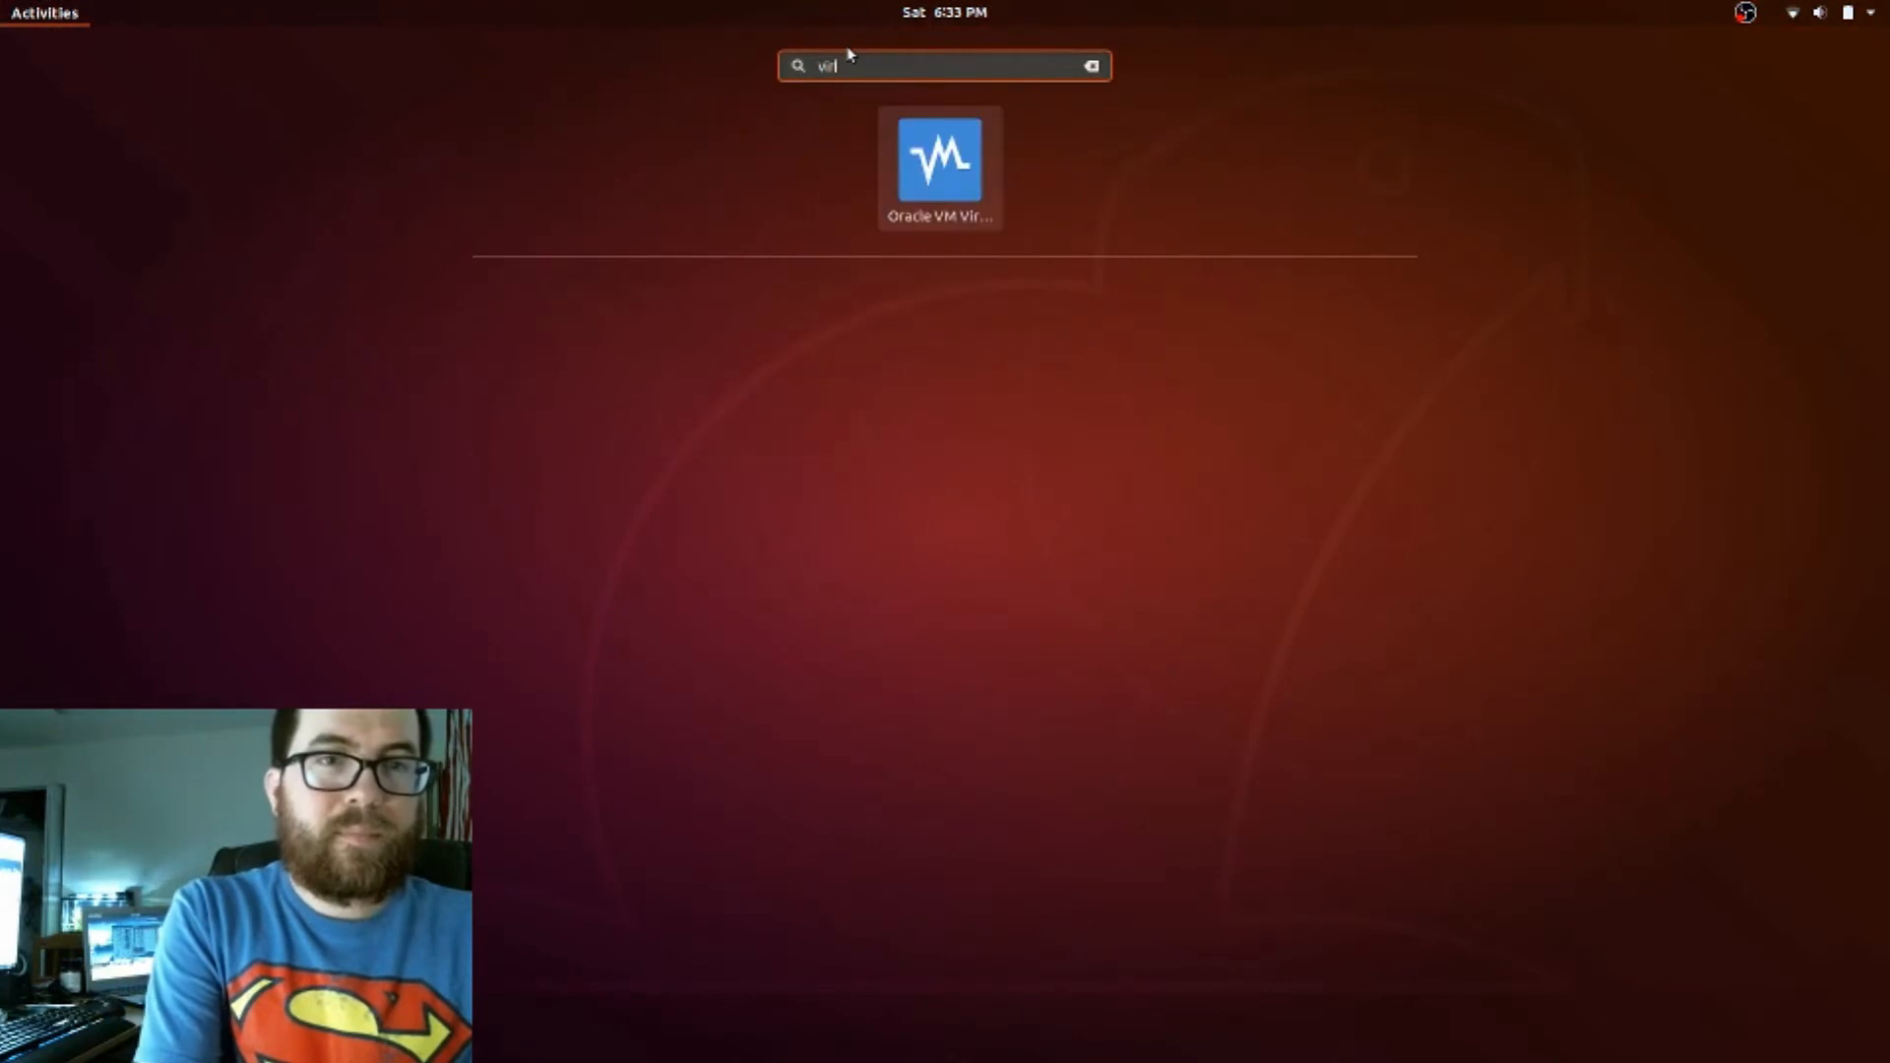
{"action": "left_click", "coordinate": [961, 156]}
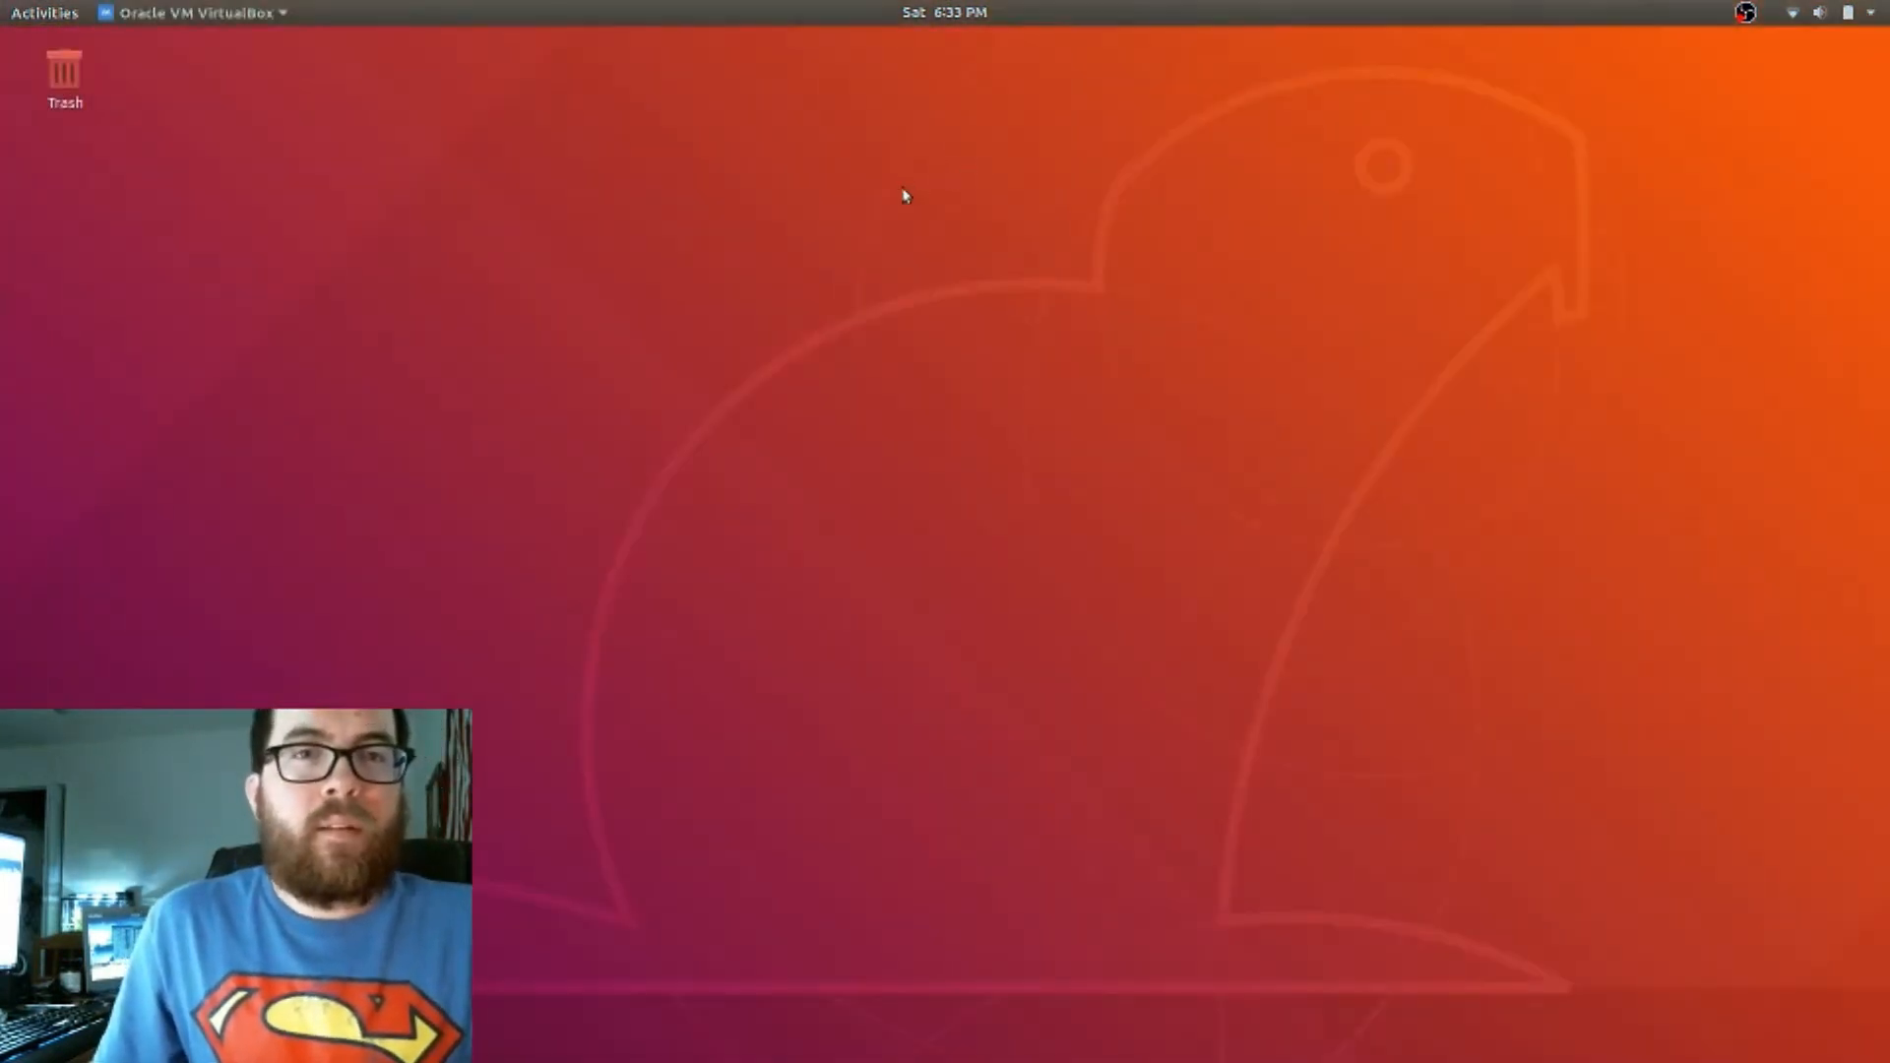
Remove the existing Windows 10 and Windows 10 #1 virtual machines together with all their files.
{"action": "left_click", "coordinate": [640, 414]}
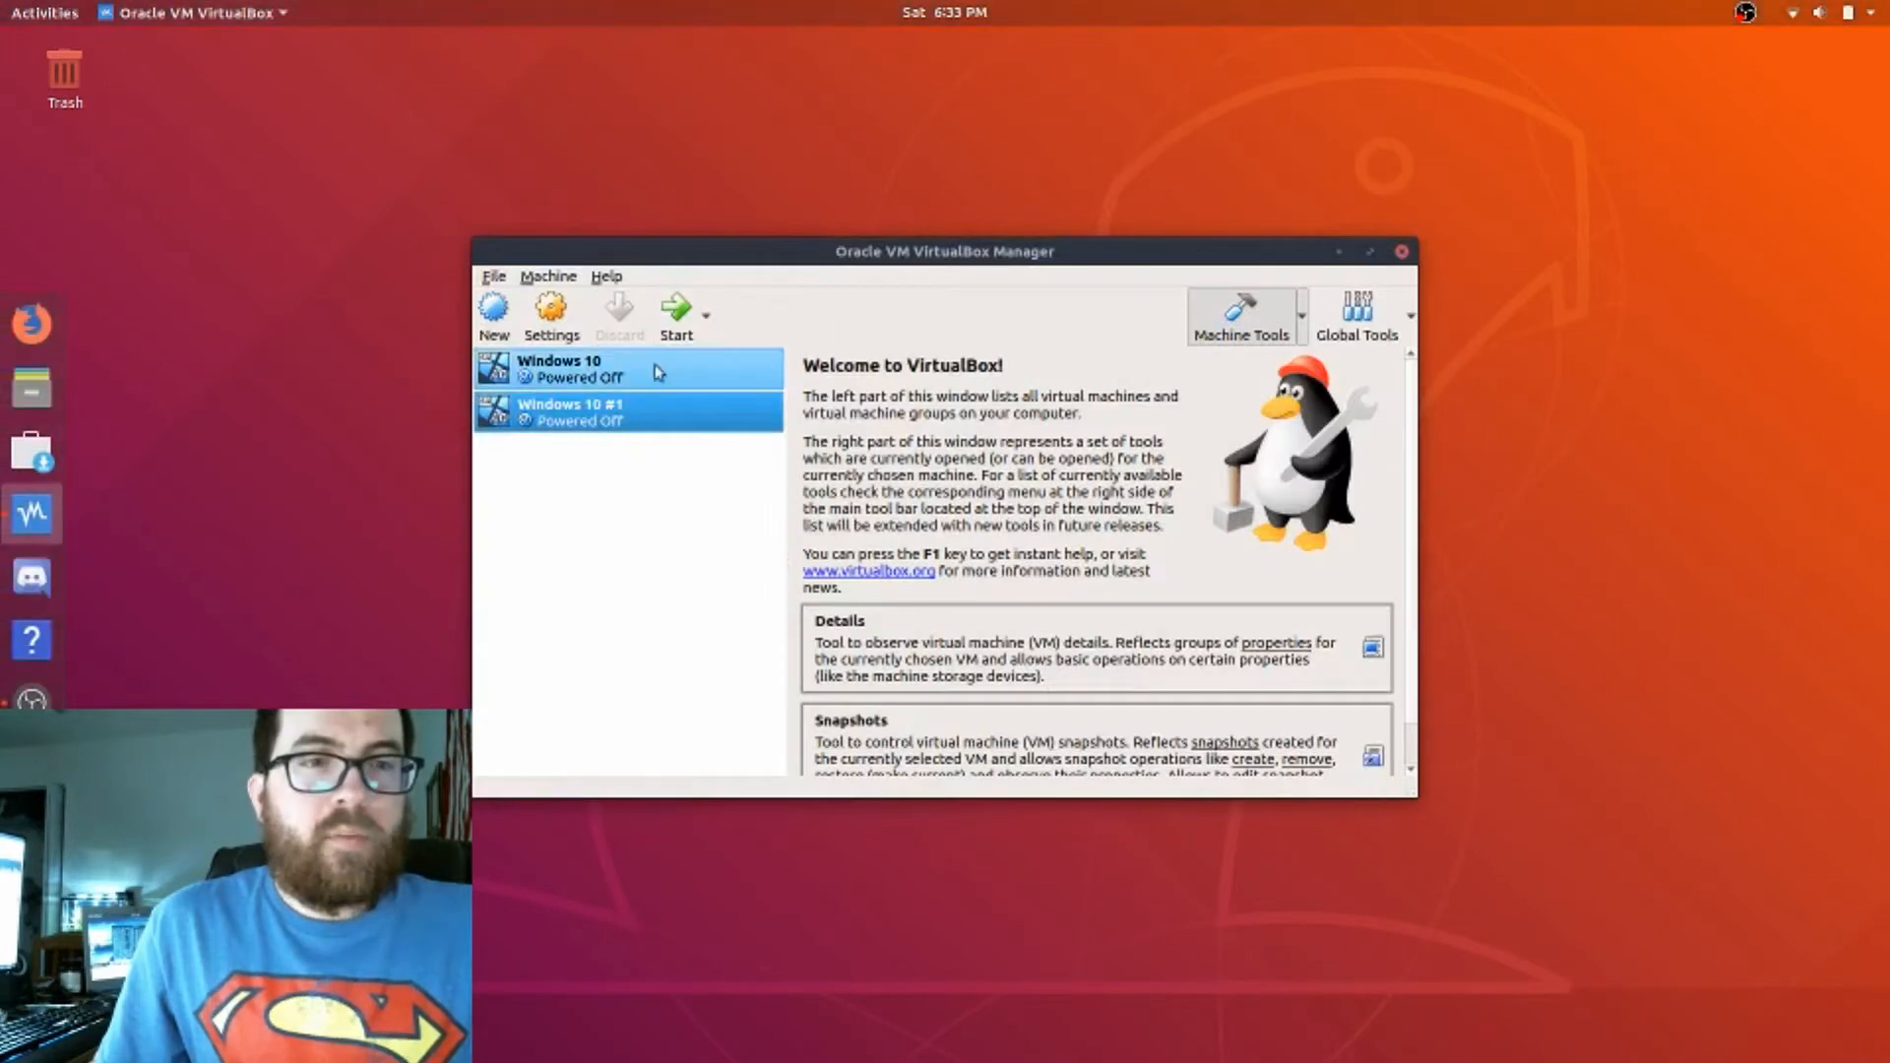
{"action": "left_click", "coordinate": [576, 382]}
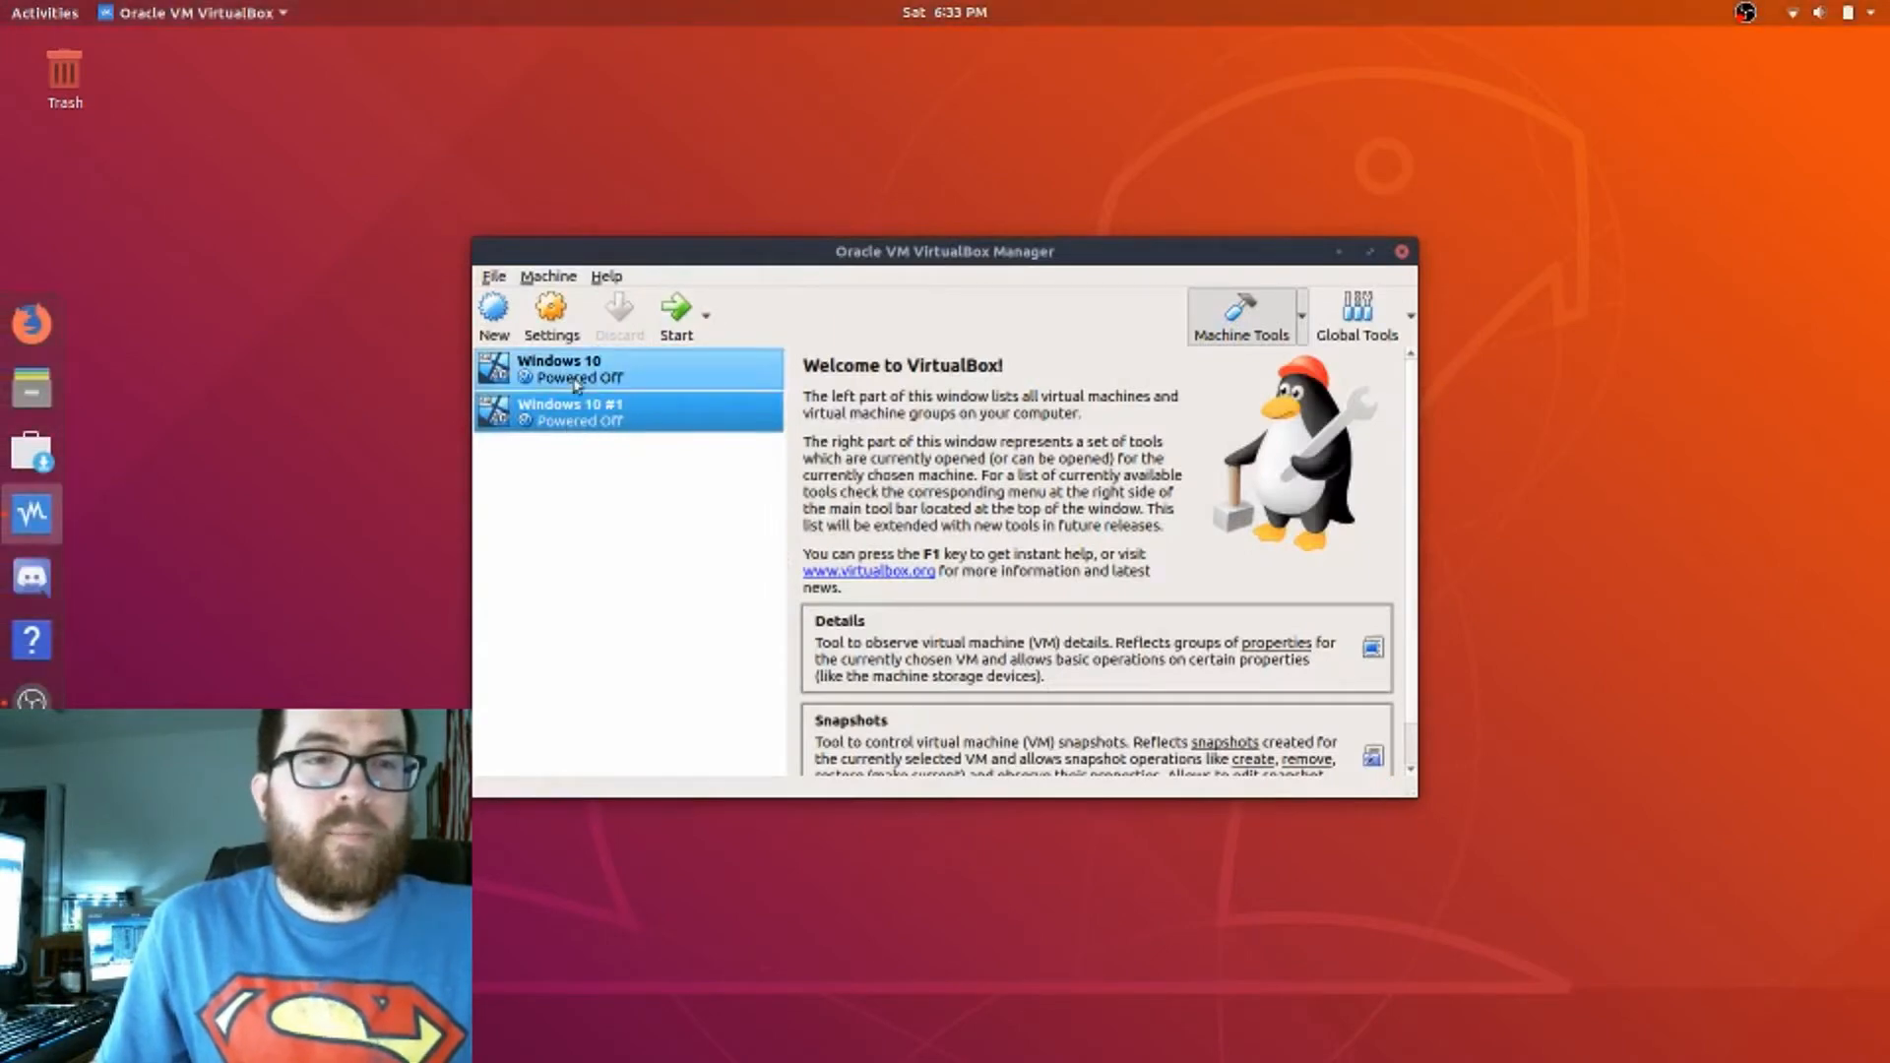
{"action": "right_click", "coordinate": [576, 382]}
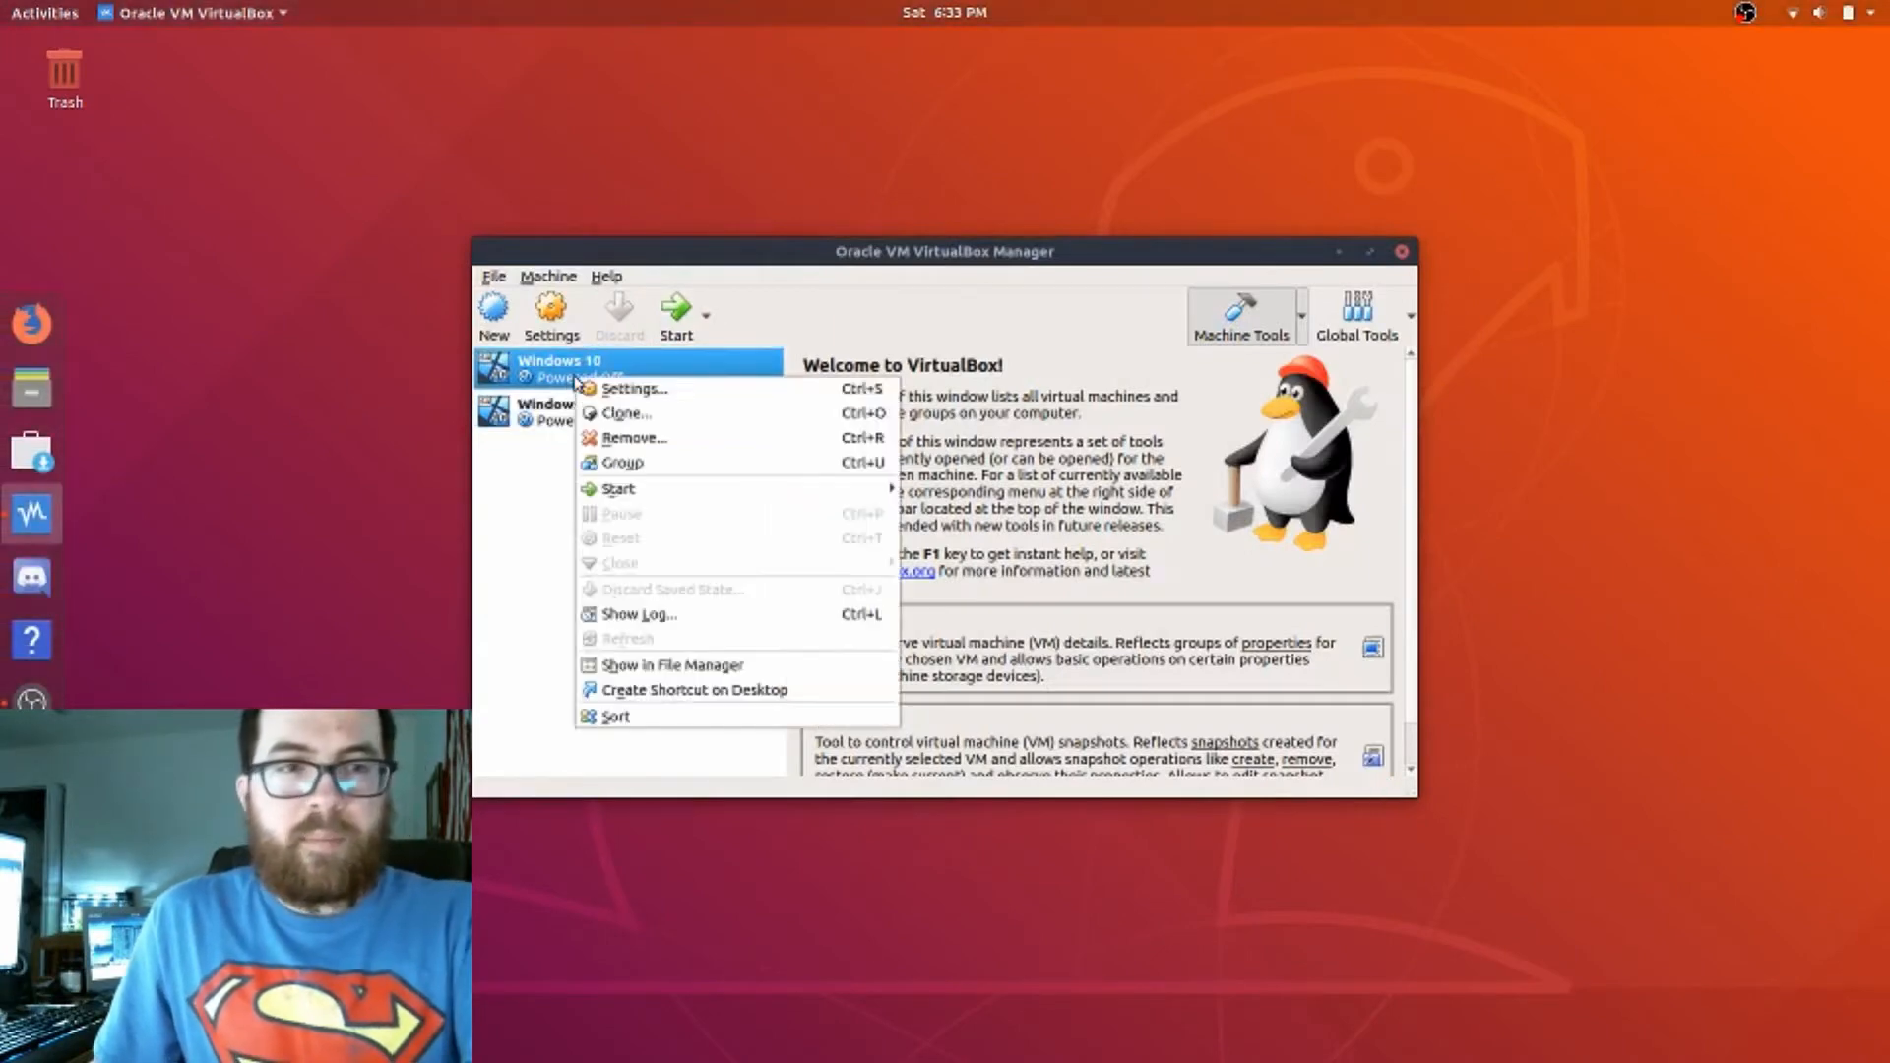
{"action": "left_click", "coordinate": [657, 440]}
{"action": "left_click", "coordinate": [997, 628]}
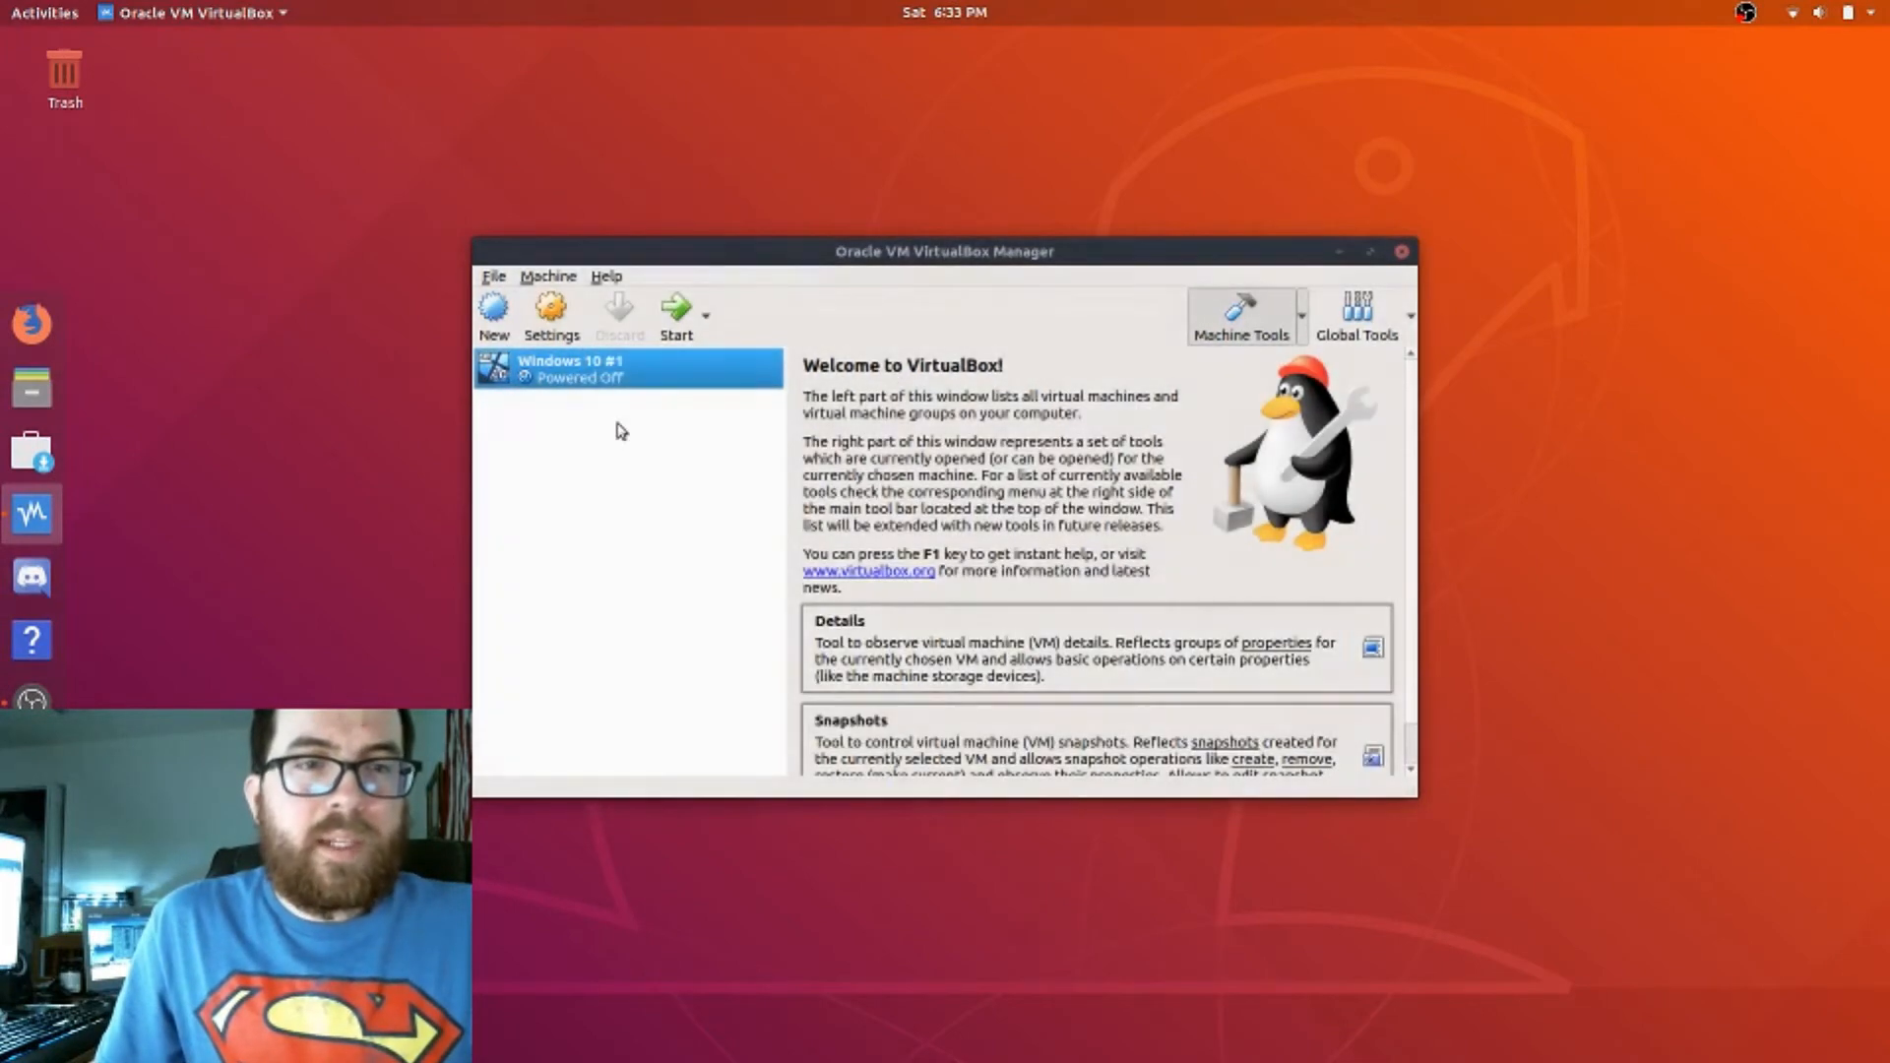
{"action": "right_click", "coordinate": [507, 378]}
{"action": "left_click", "coordinate": [618, 430]}
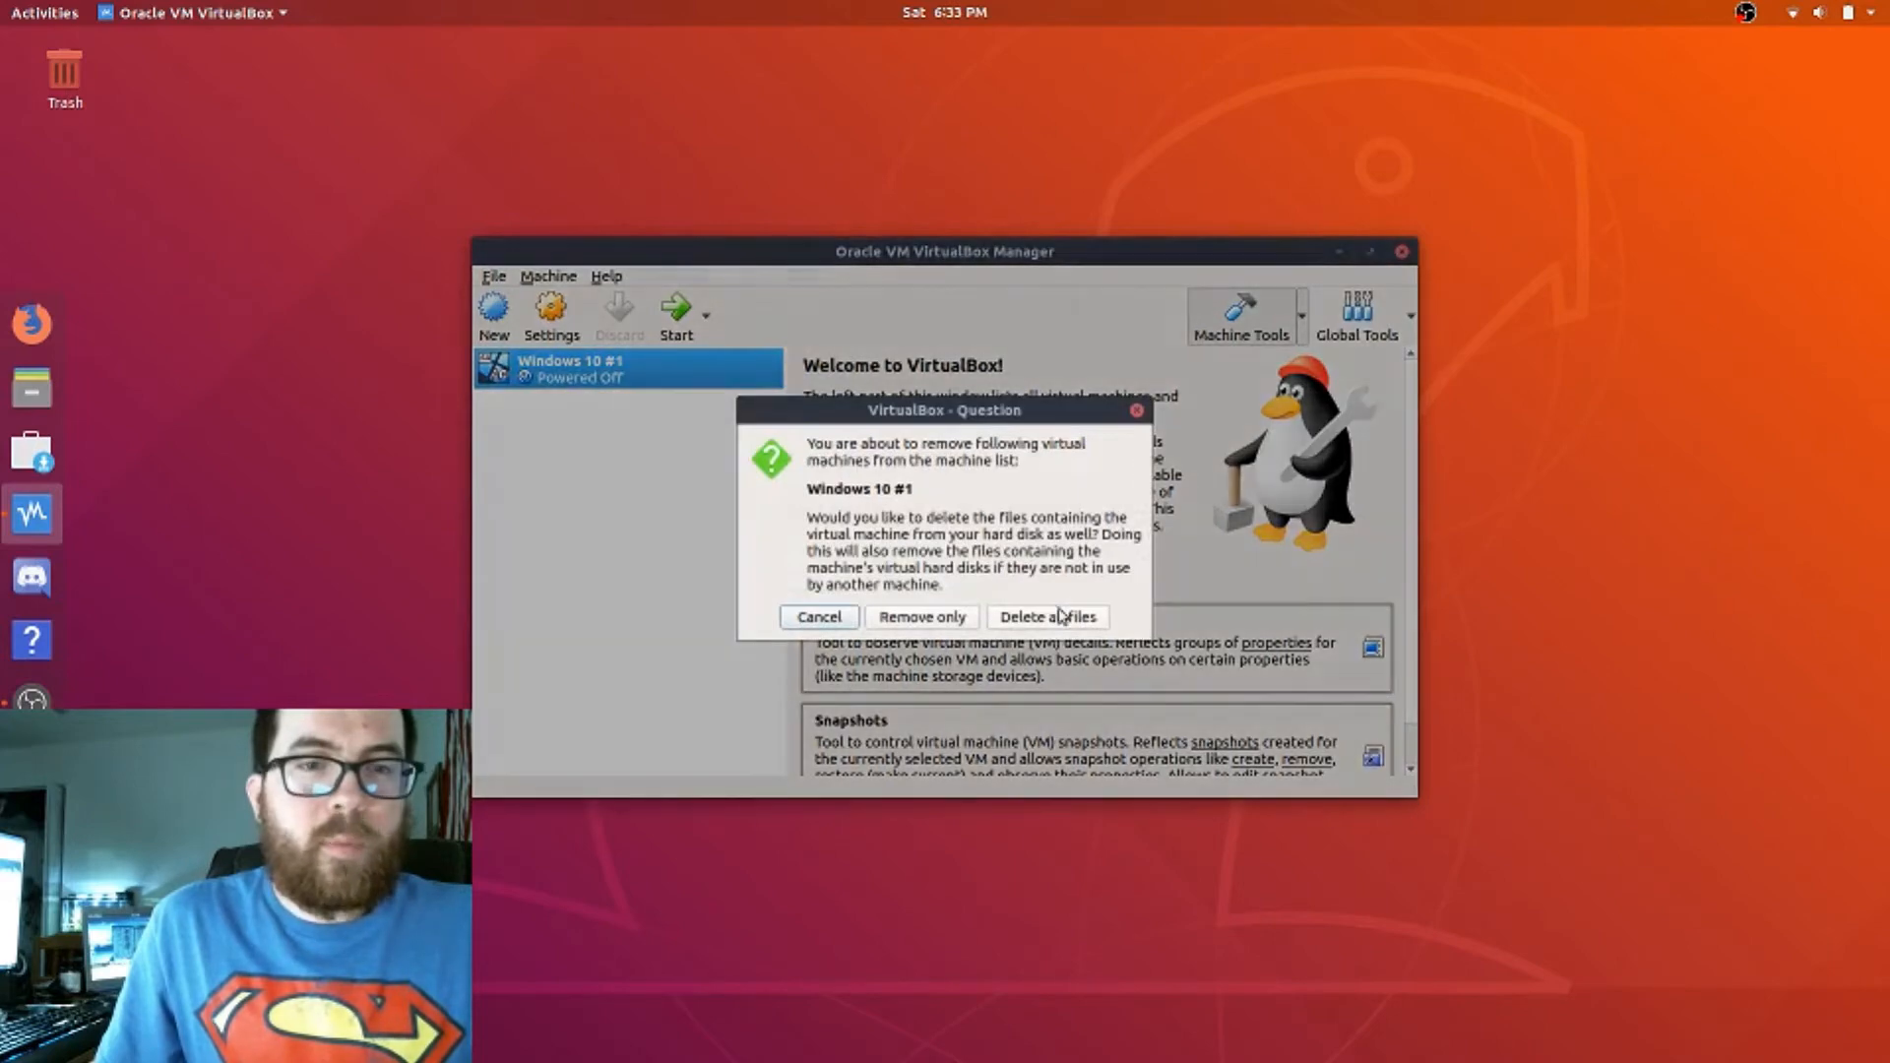
{"action": "left_click", "coordinate": [1063, 612]}
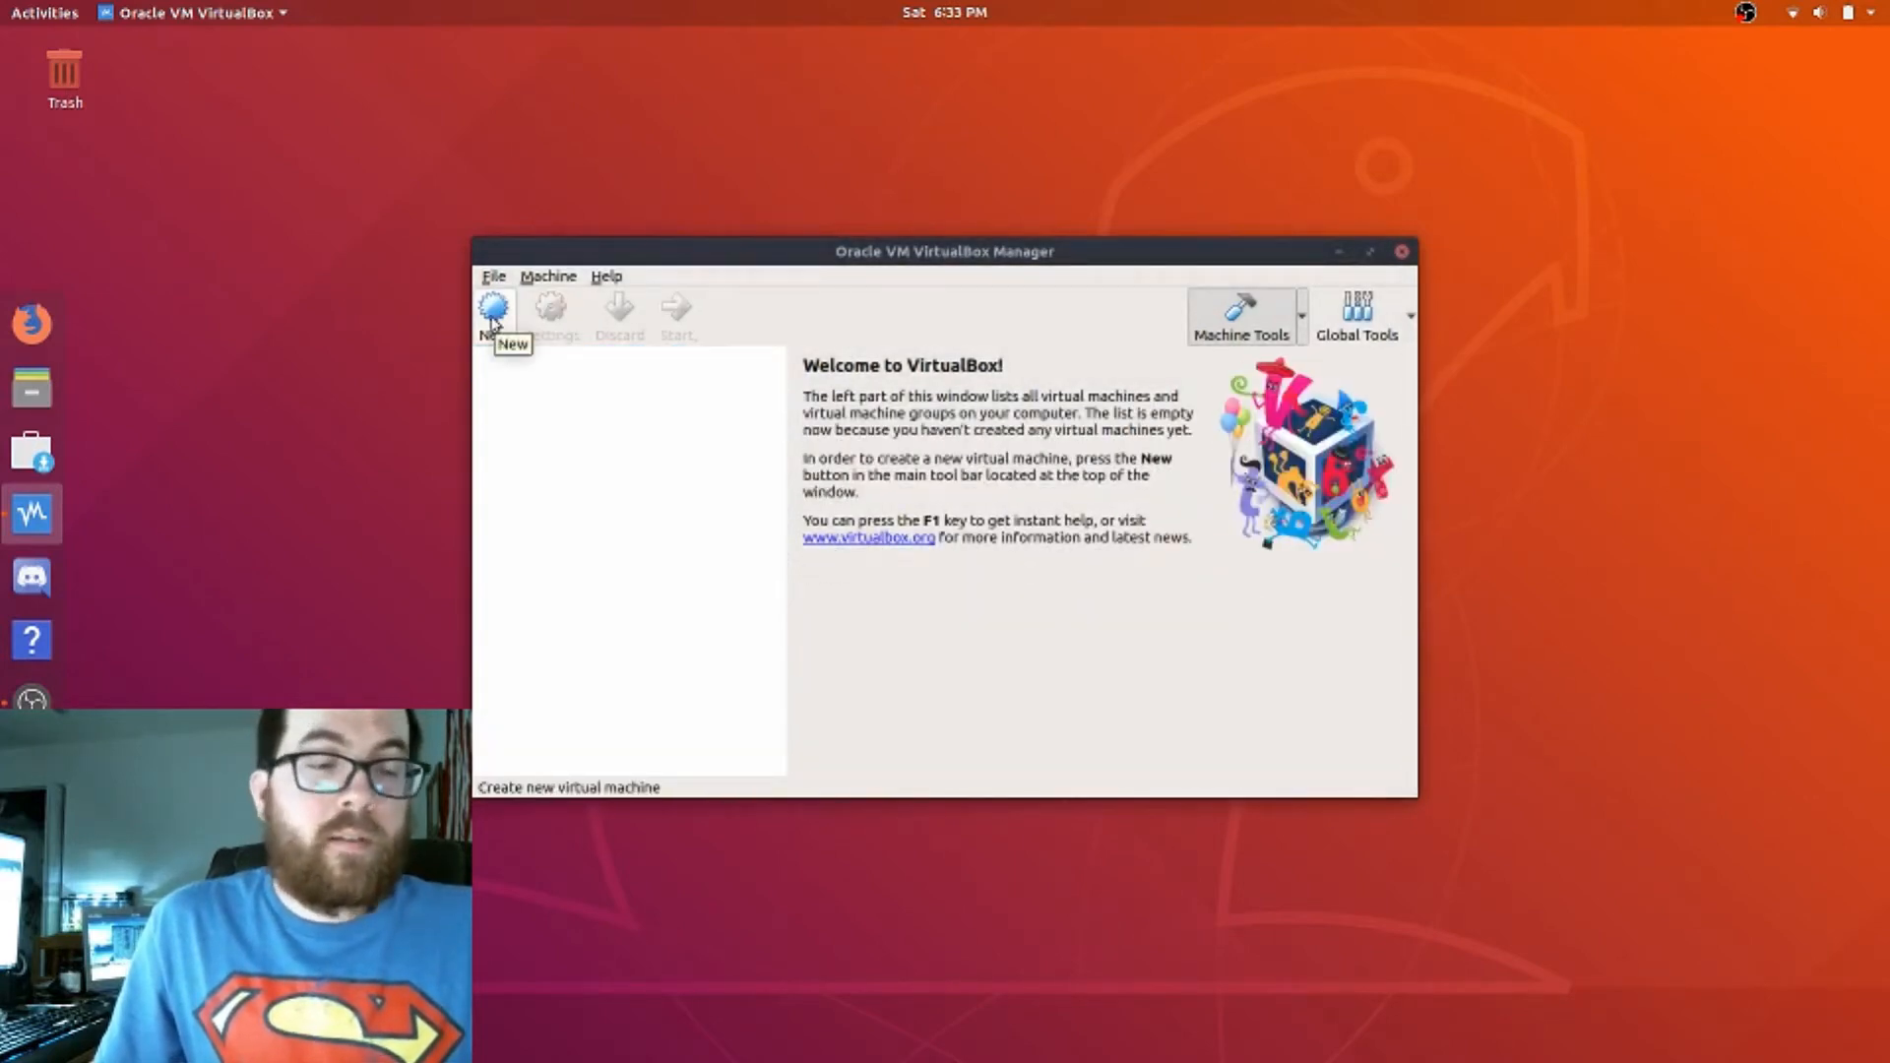
Start creating a virtual machine named Windows 10 with version Windows 10 (64-bit) and continue to the memory size settings.
{"action": "left_click", "coordinate": [495, 311]}
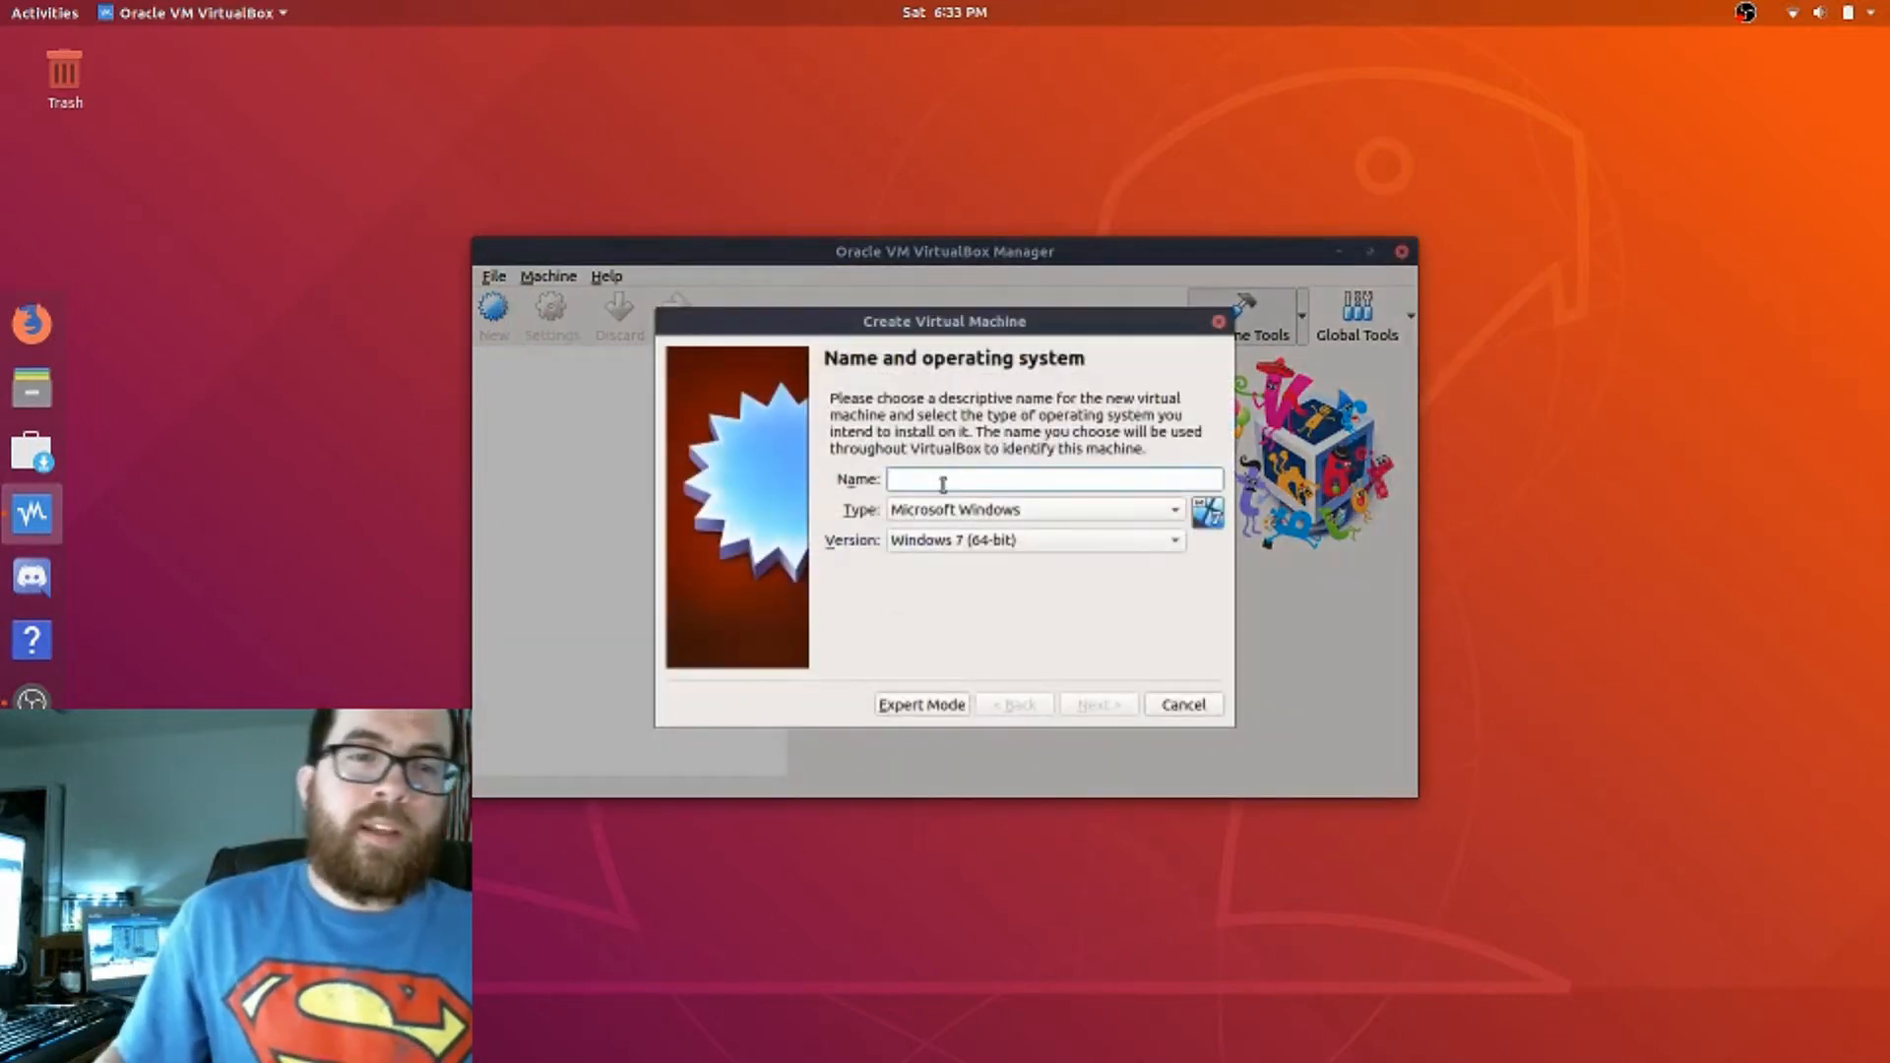
{"action": "type", "text": "Windows"}
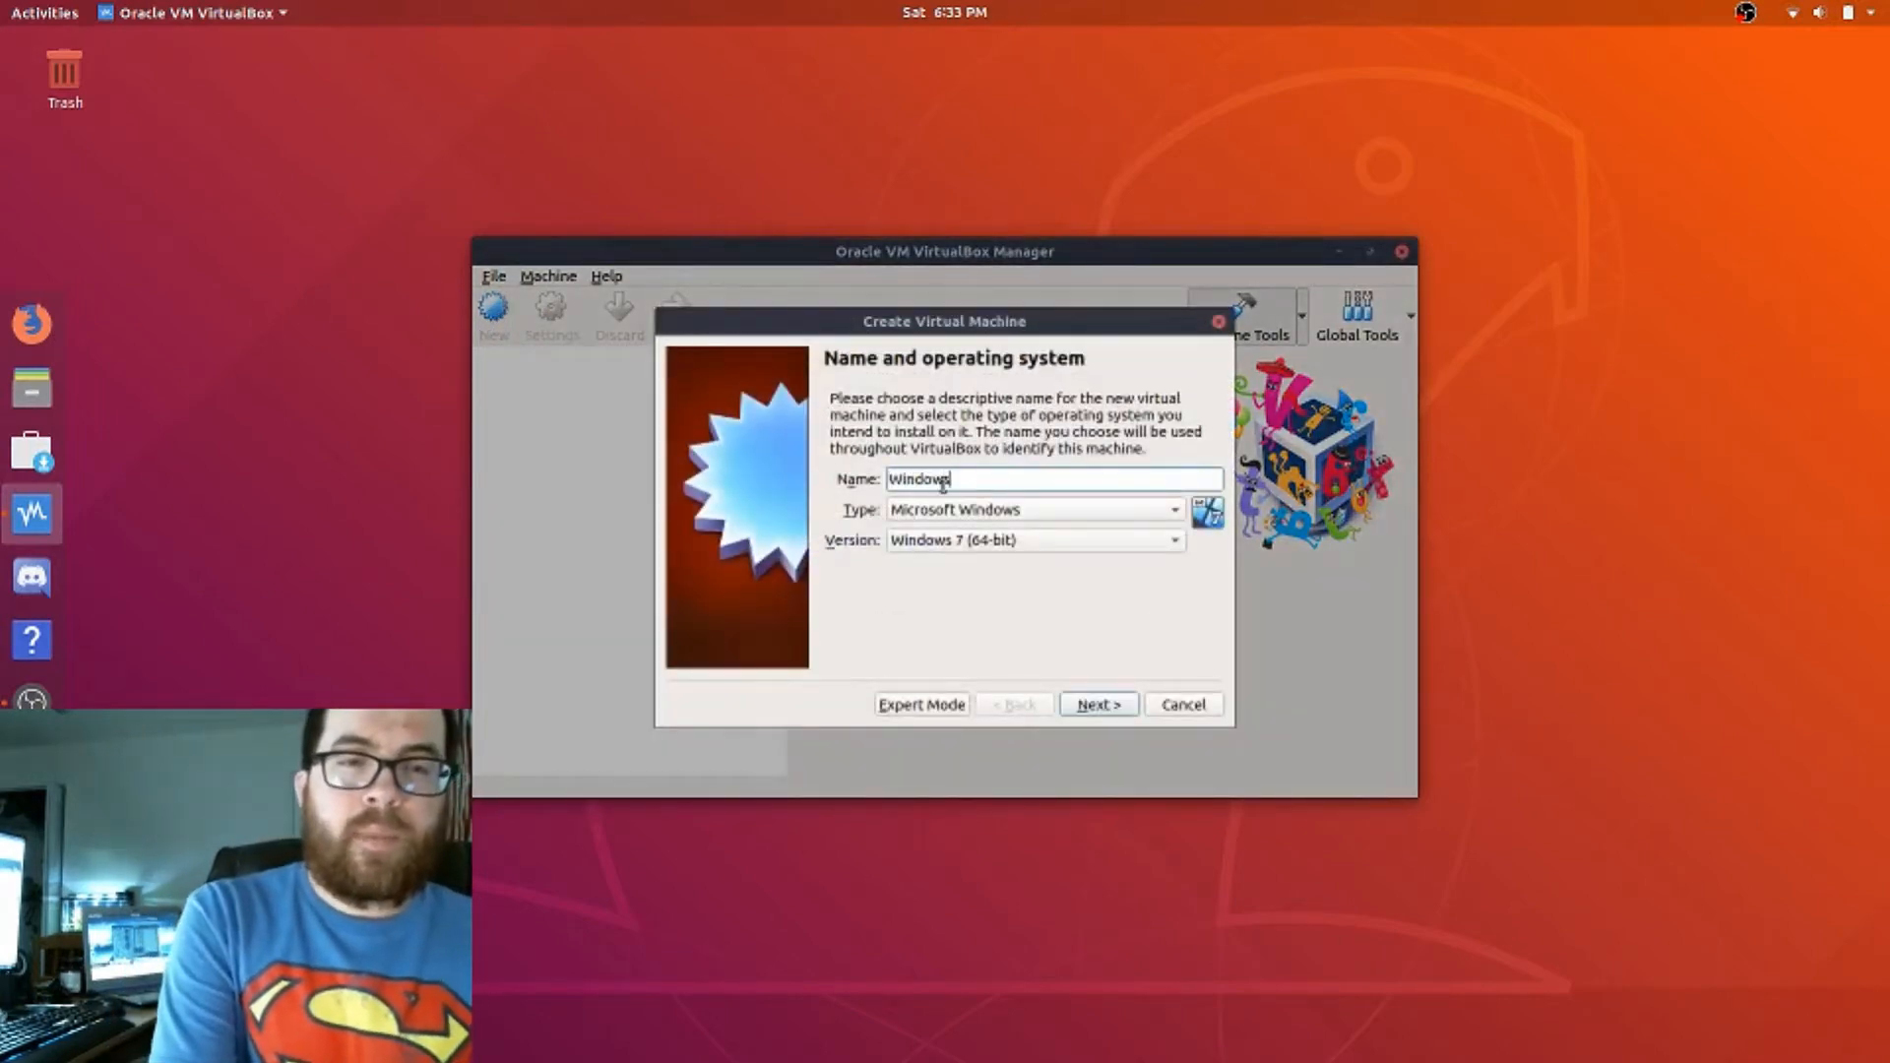
{"action": "type", "text": " 10"}
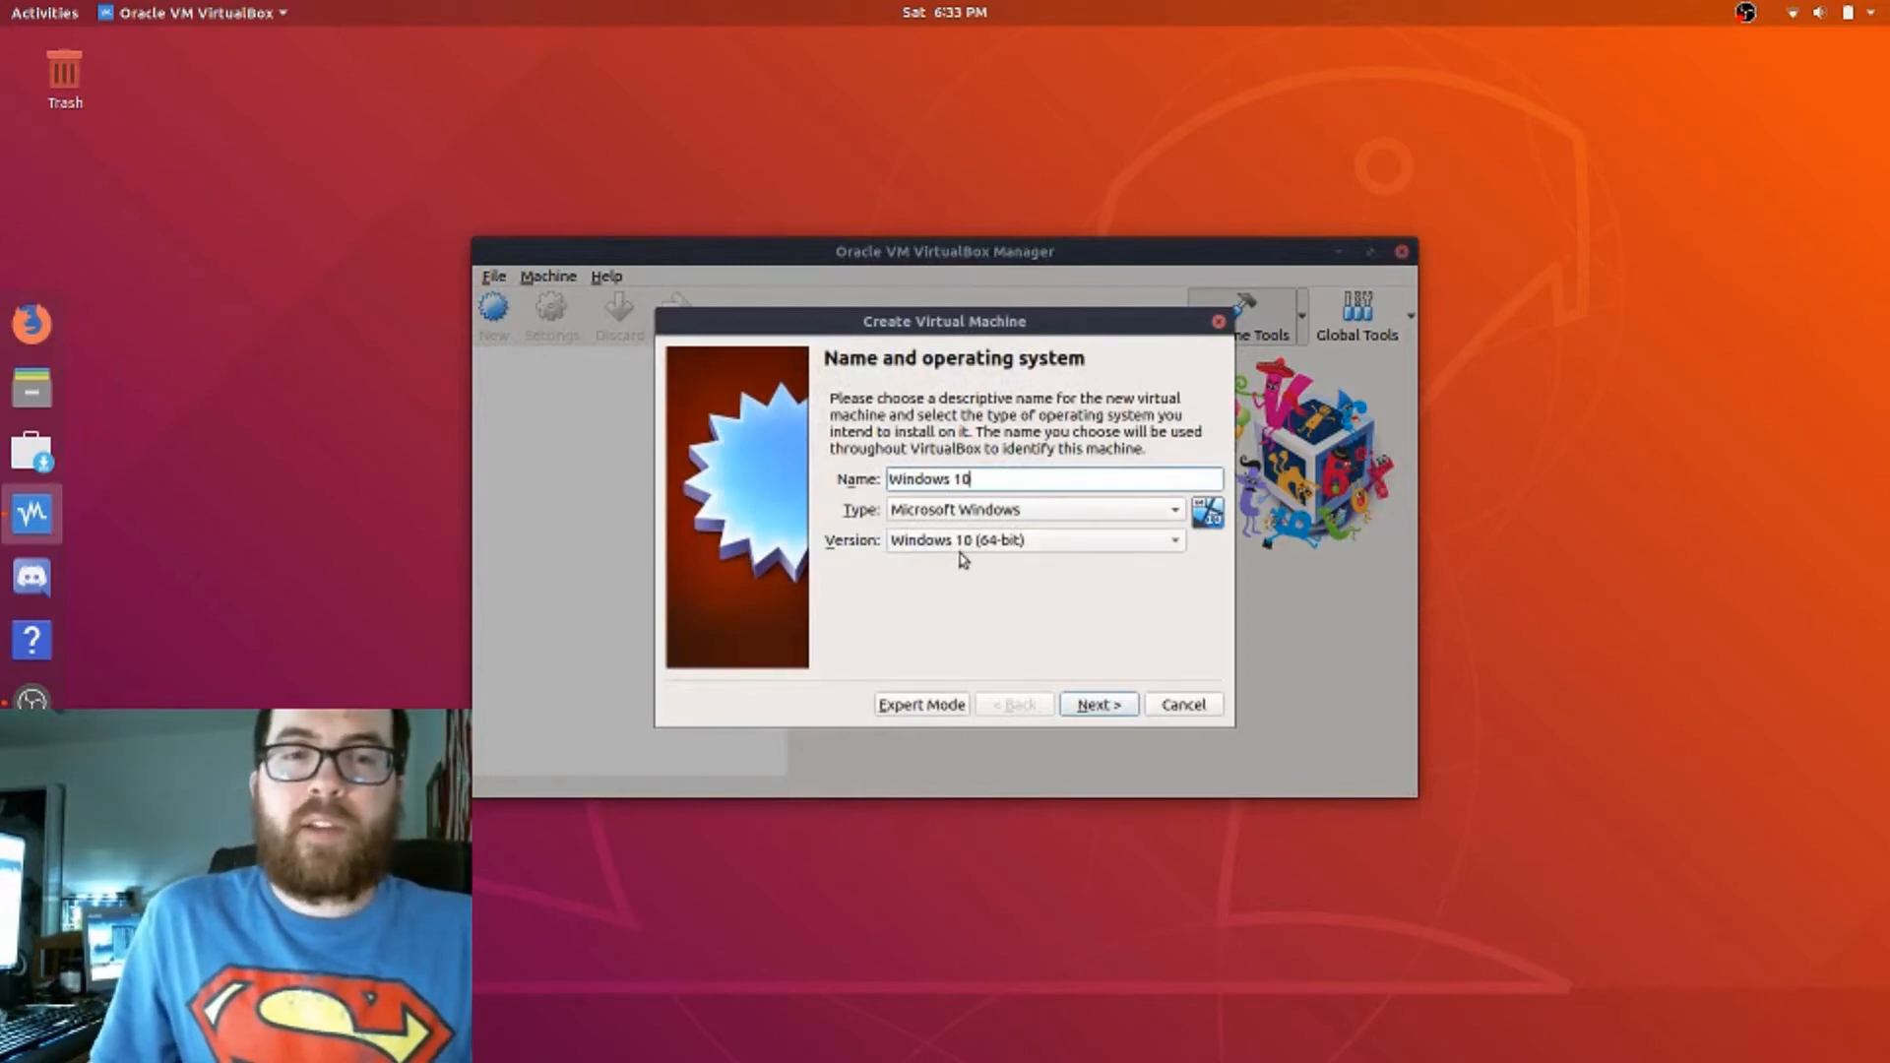
{"action": "left_click", "coordinate": [1017, 558]}
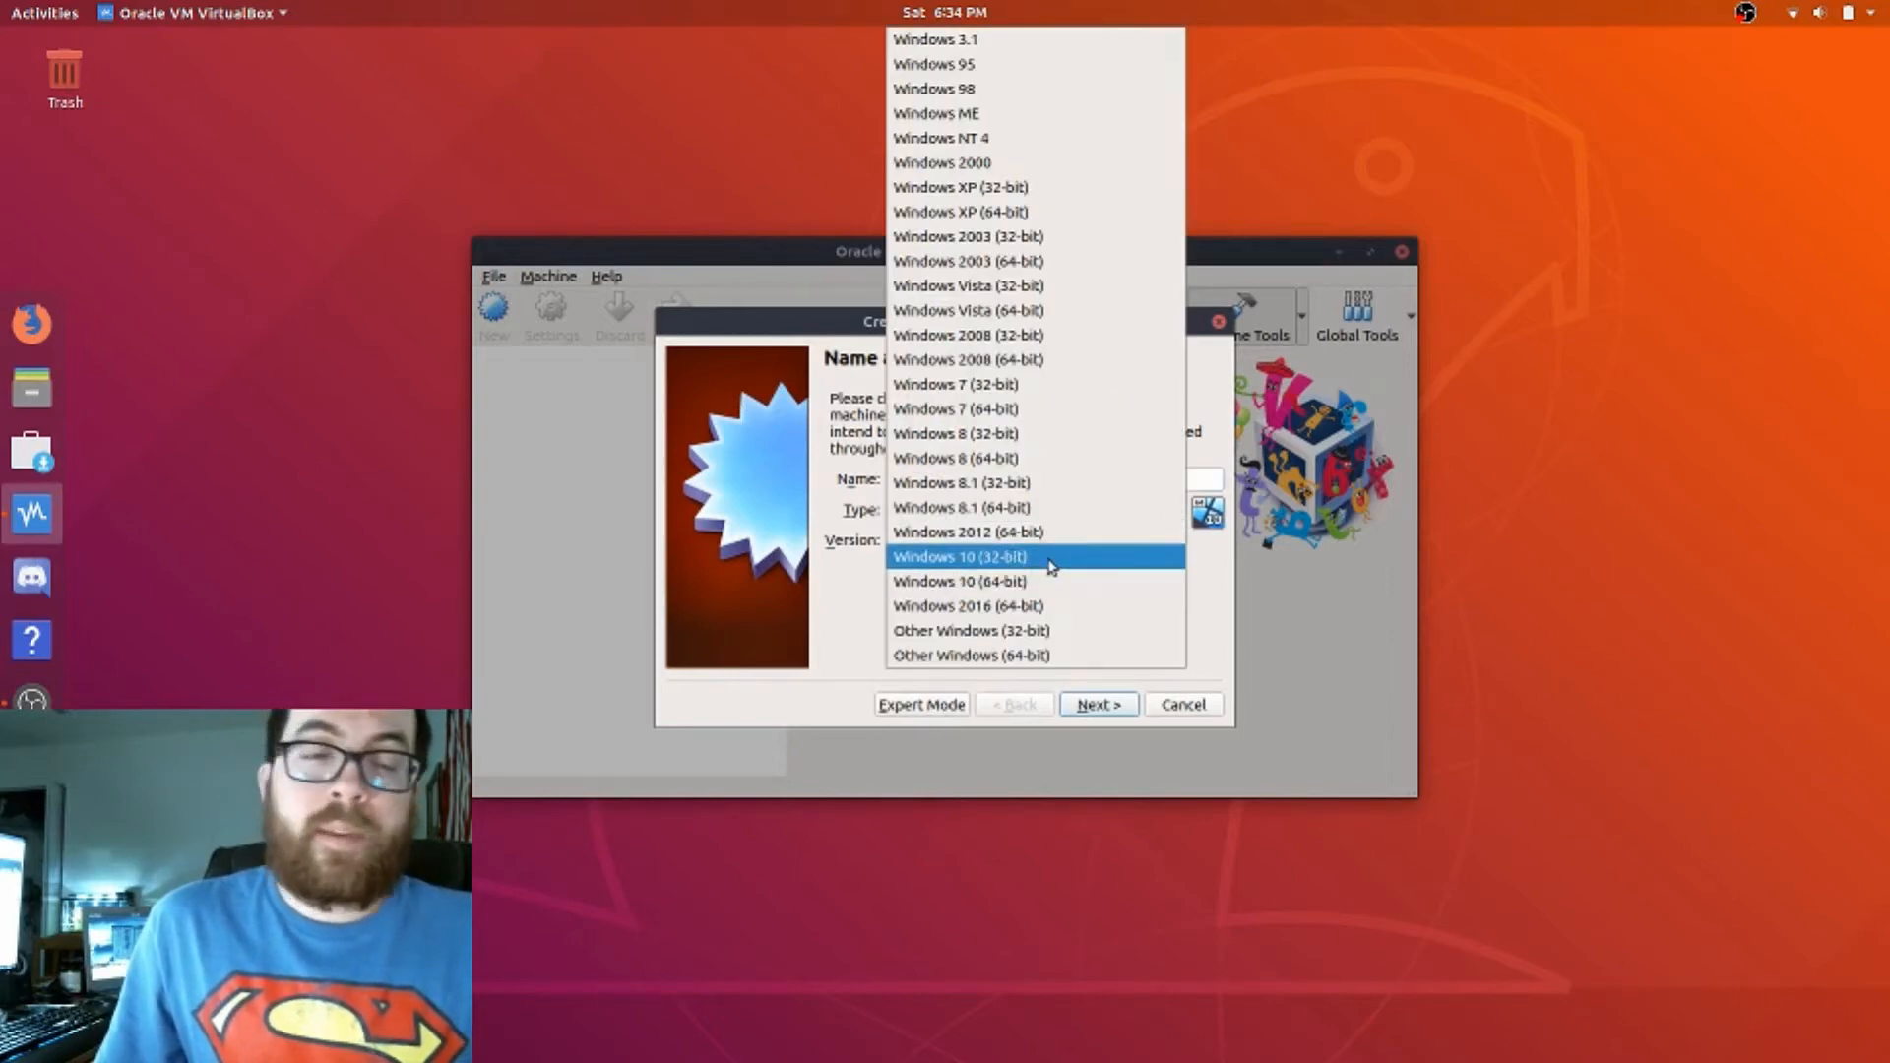
{"action": "left_click", "coordinate": [852, 614]}
{"action": "left_click", "coordinate": [1099, 705]}
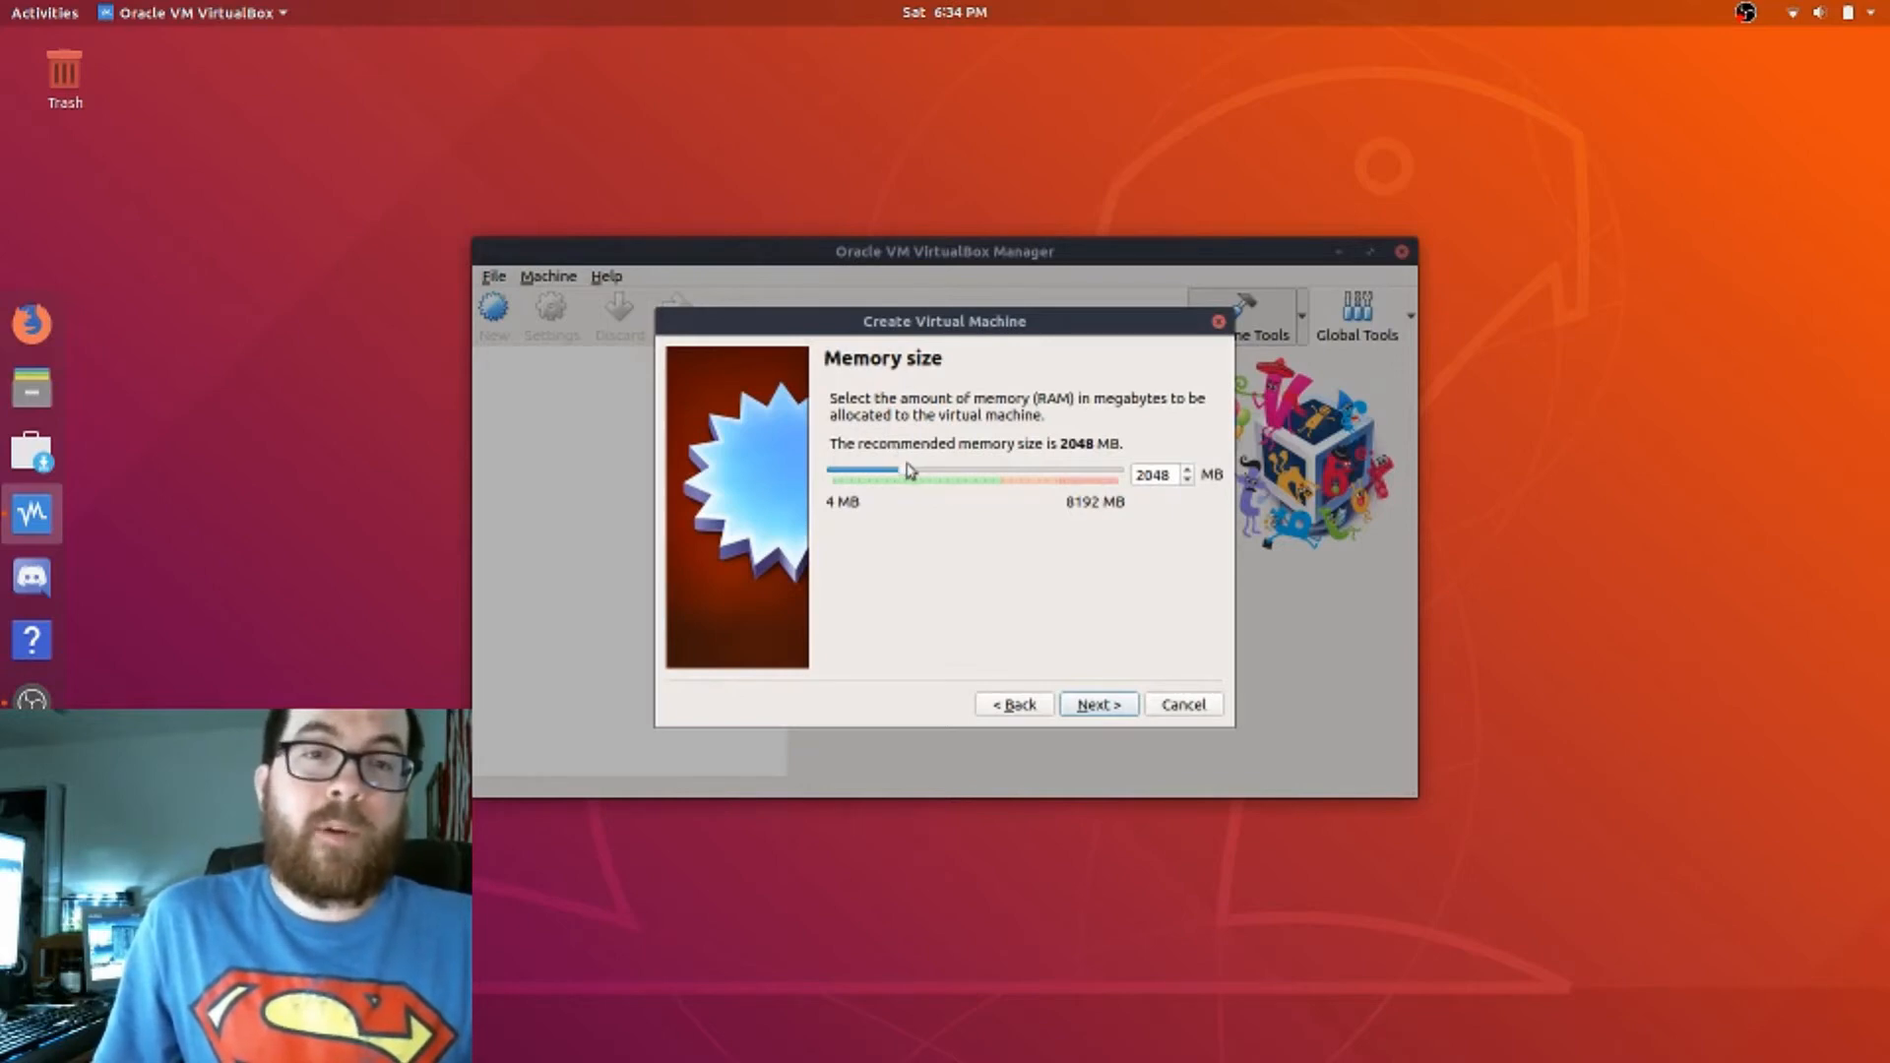
Allocate 4096 MB of memory to the virtual machine and choose to create a virtual hard disk now.
{"action": "left_click_drag", "start_coordinate": [909, 470], "coordinate": [978, 469]}
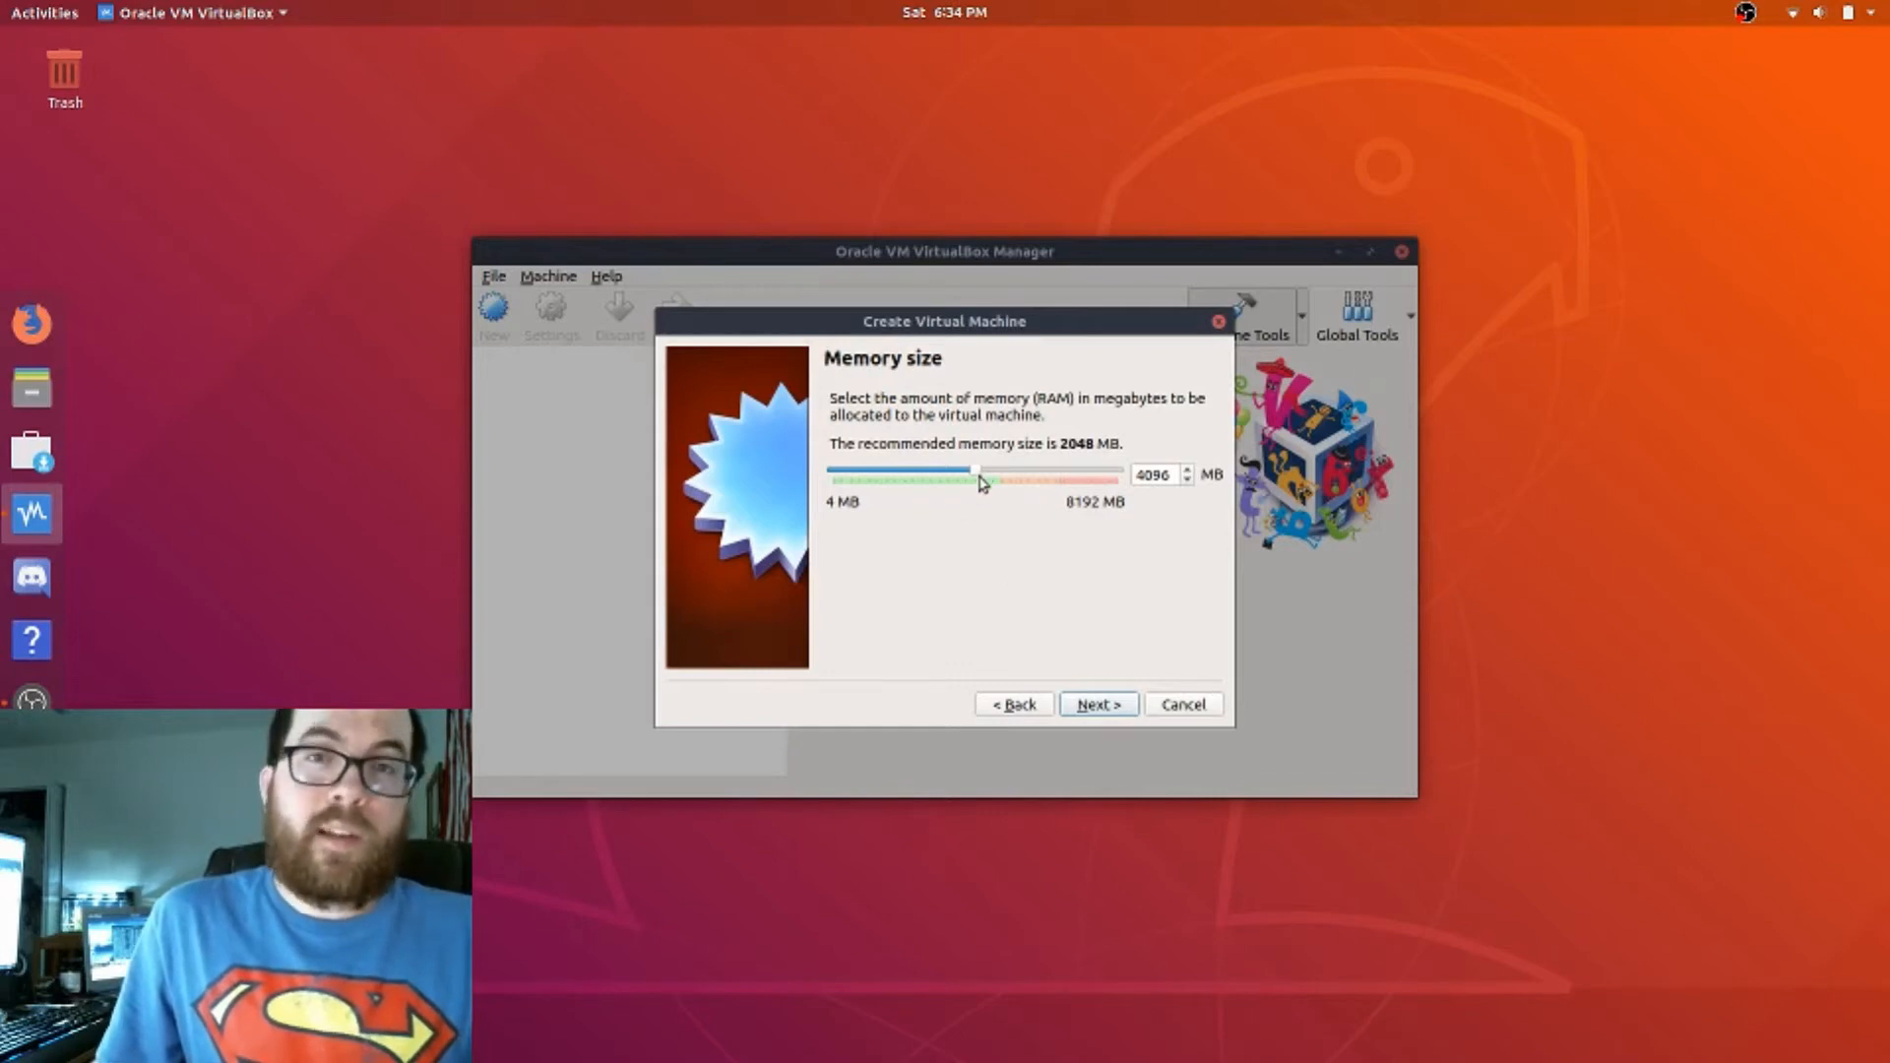
{"action": "left_click", "coordinate": [1103, 707]}
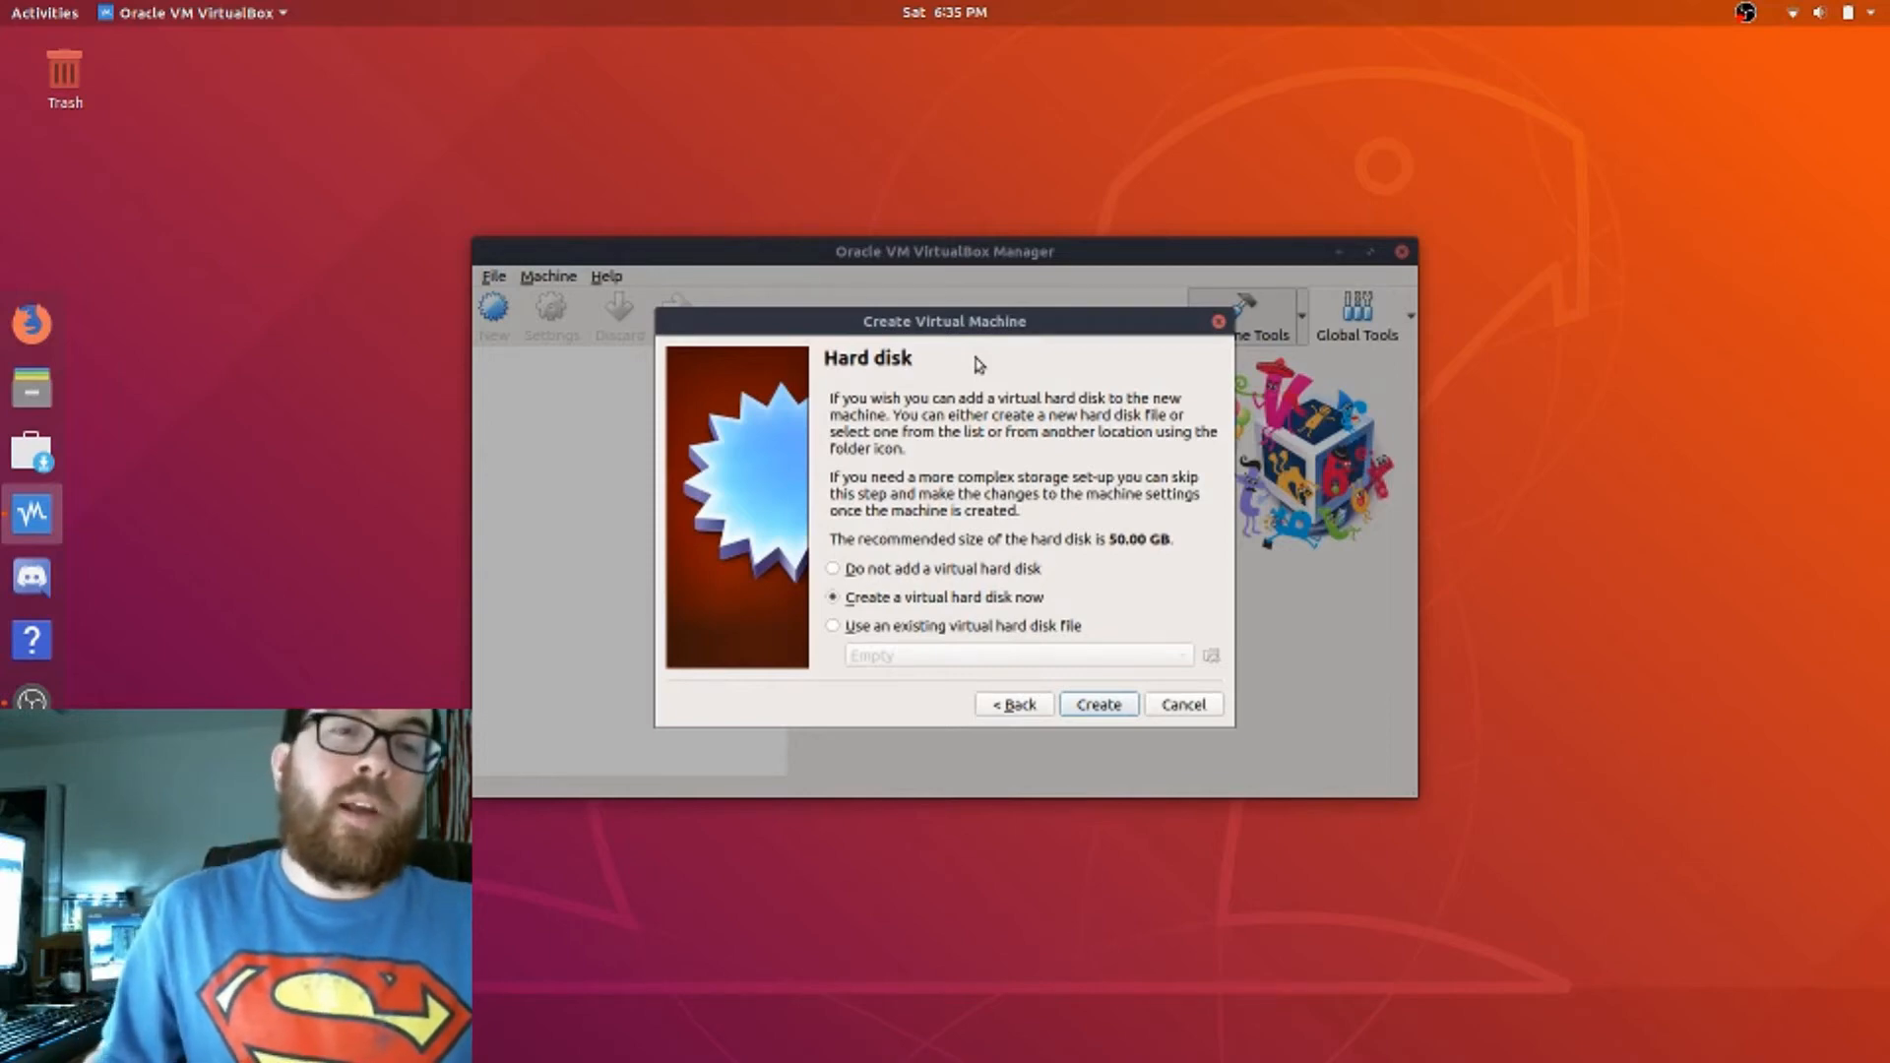
{"action": "left_click", "coordinate": [1083, 706]}
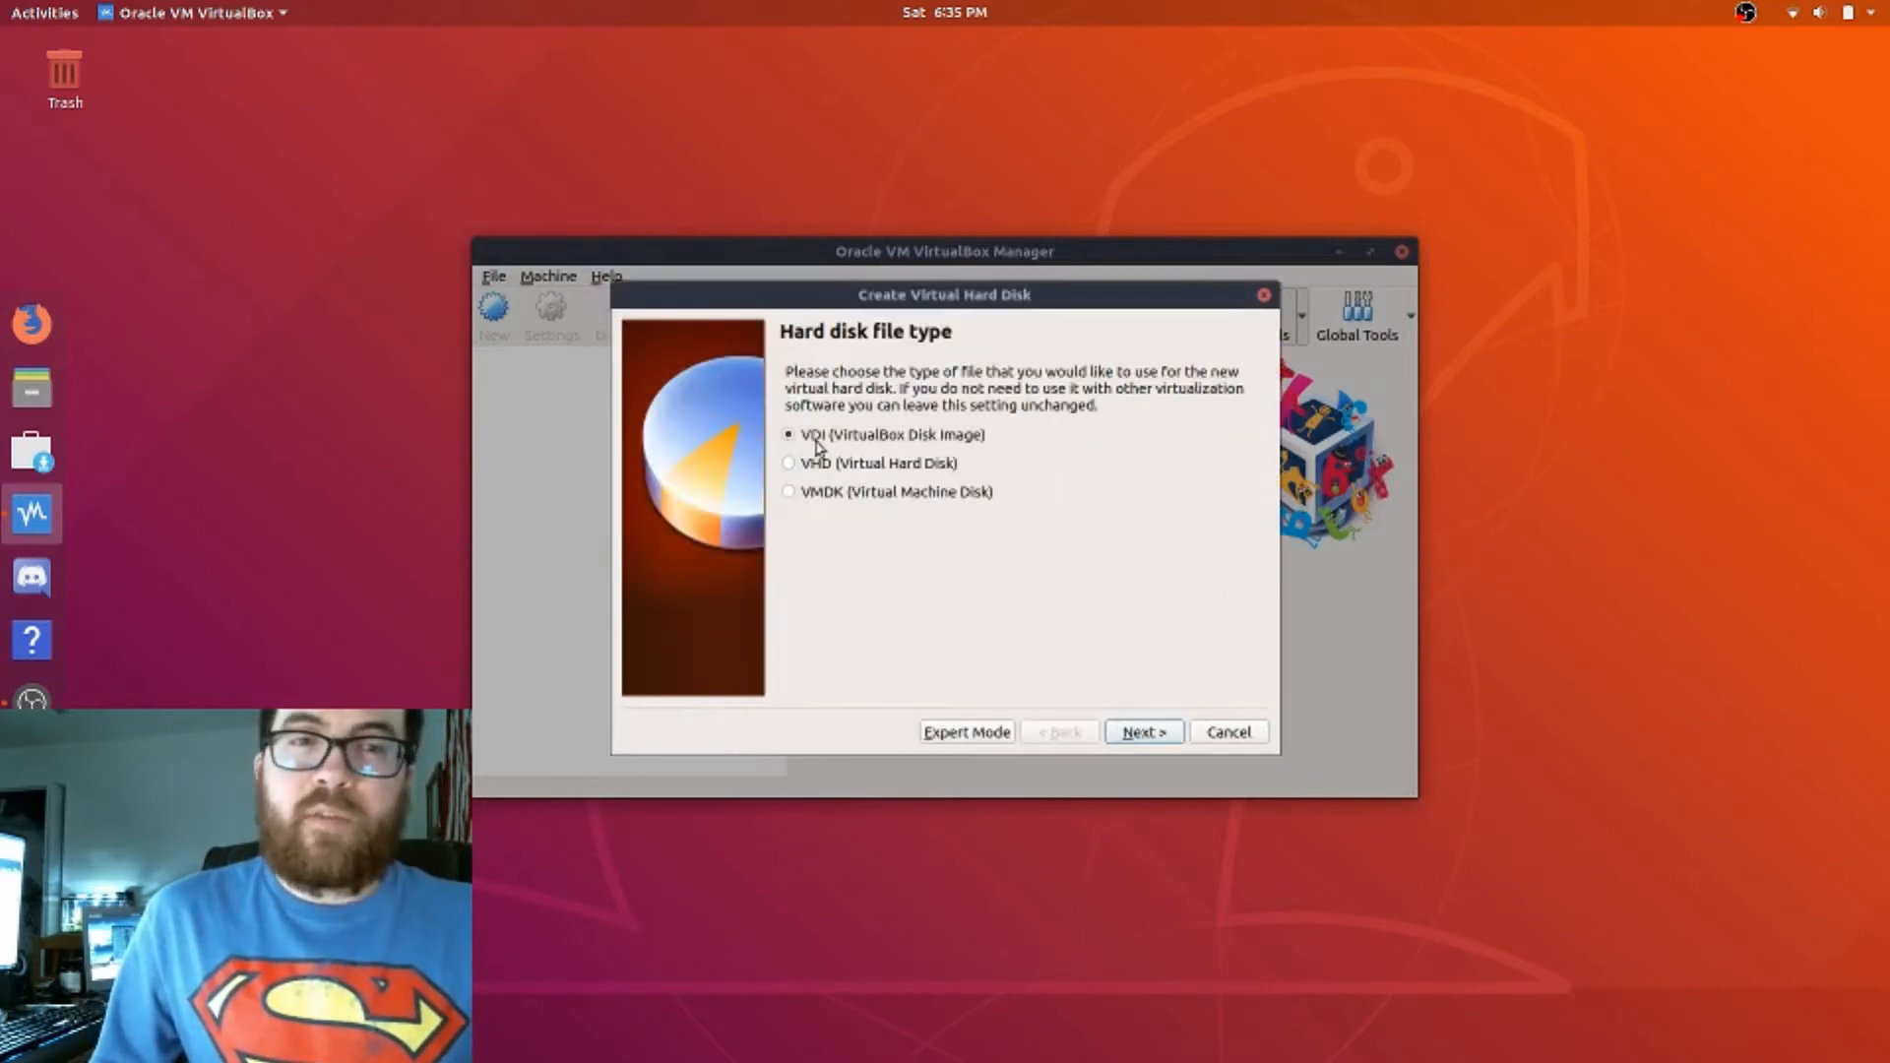
Use VDI (VirtualBox Disk Image) as the hard disk file type with fixed size storage.
{"action": "left_click", "coordinate": [1138, 733]}
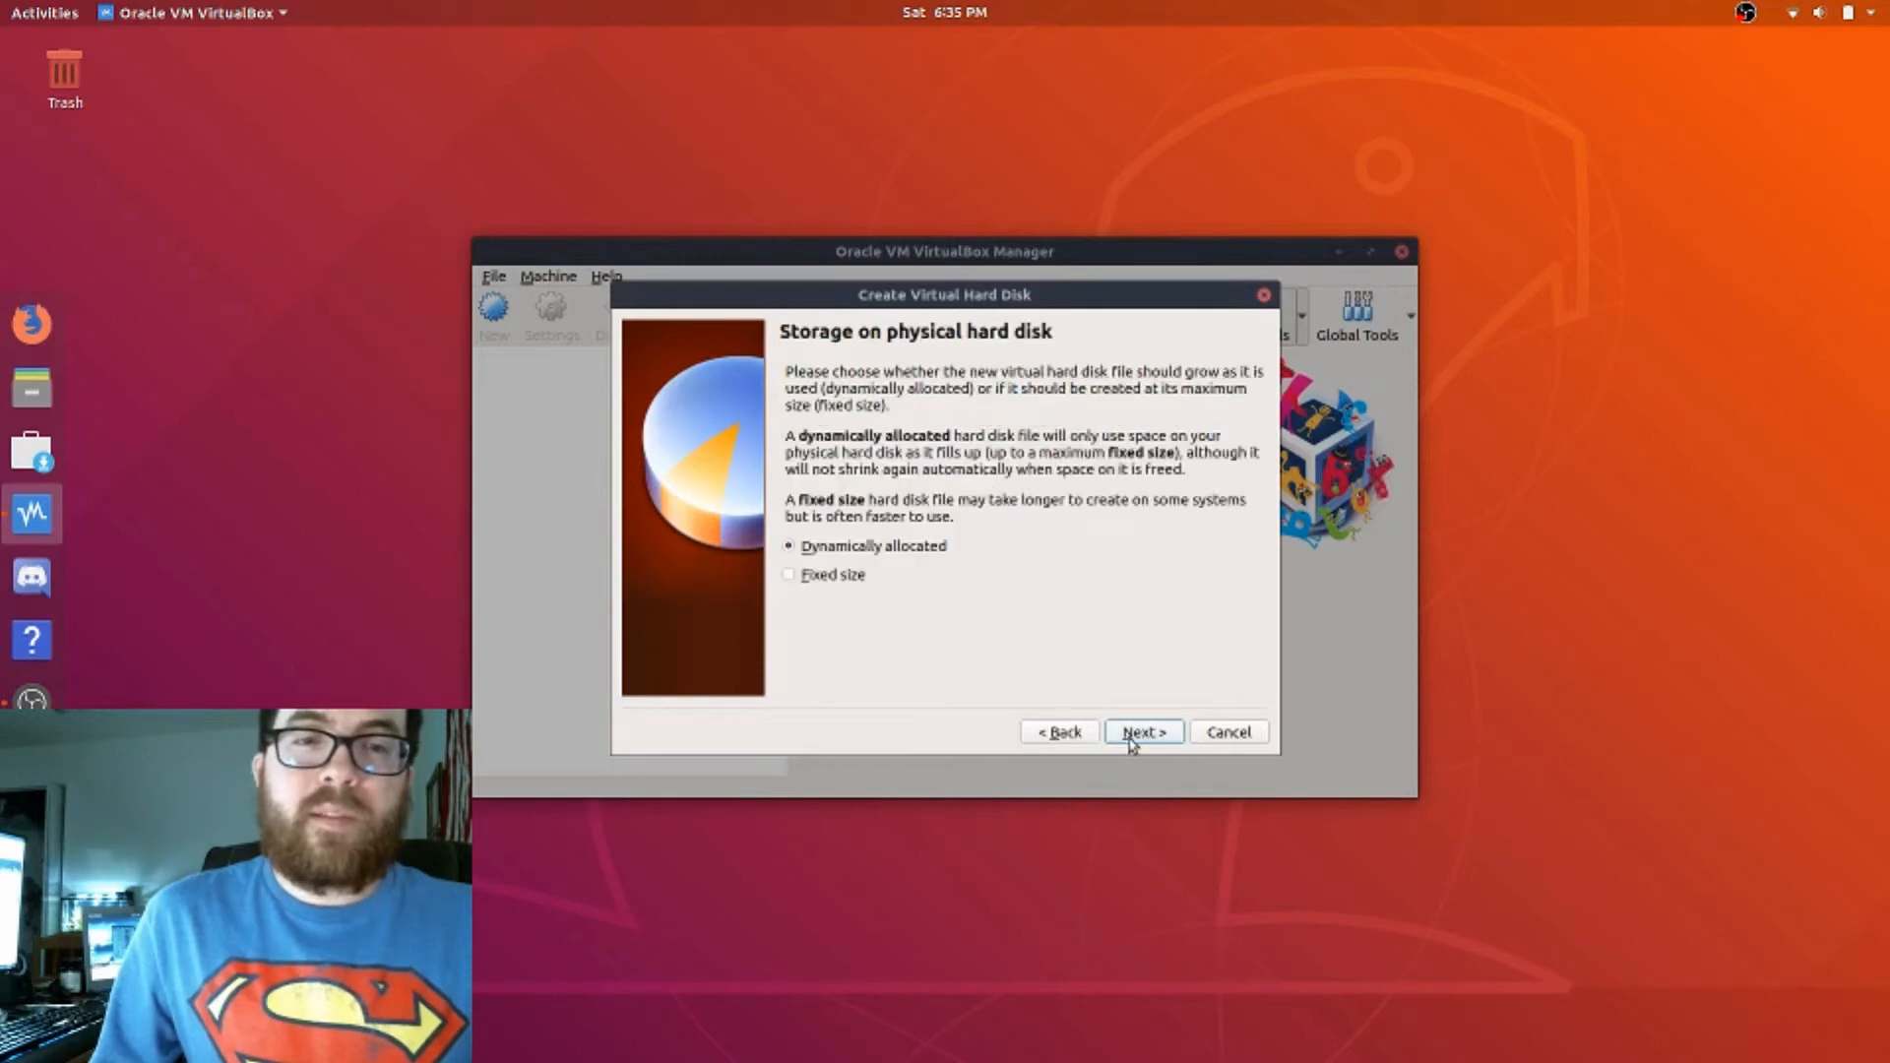
{"action": "left_click", "coordinate": [791, 574]}
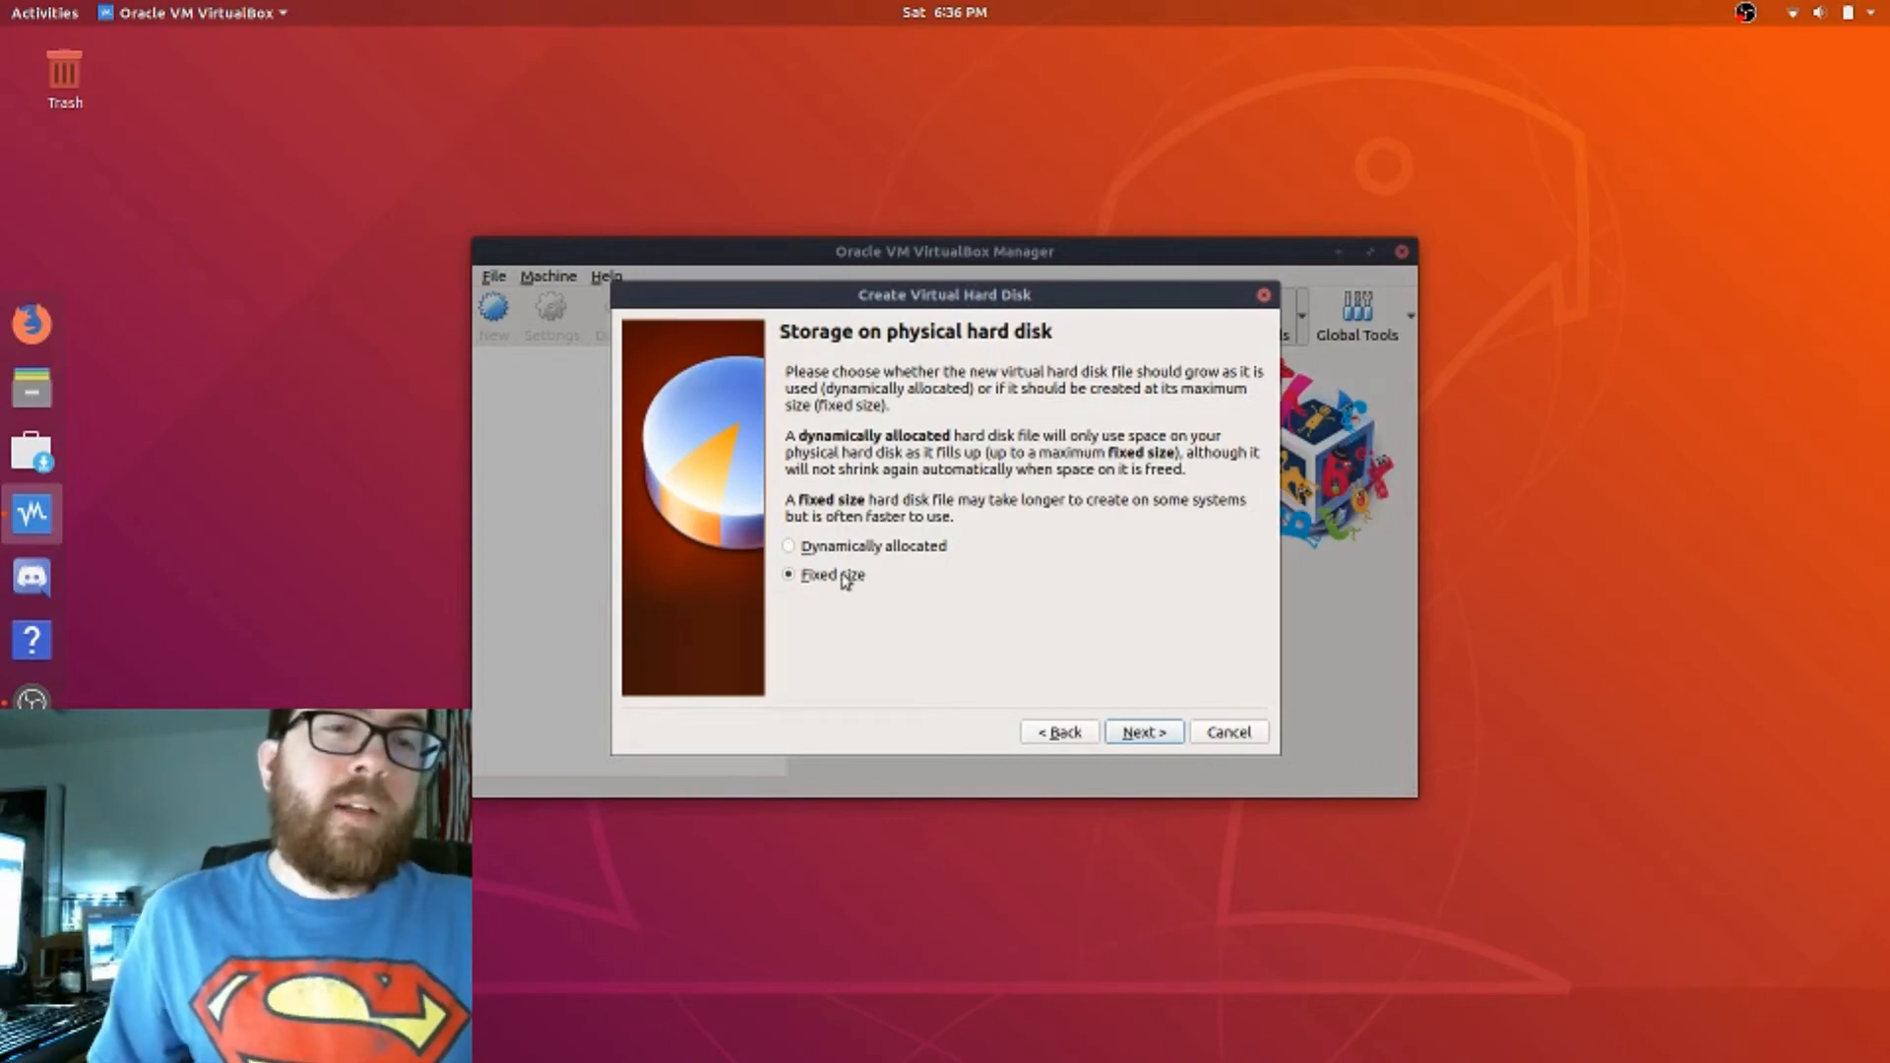
{"action": "left_click", "coordinate": [1145, 733]}
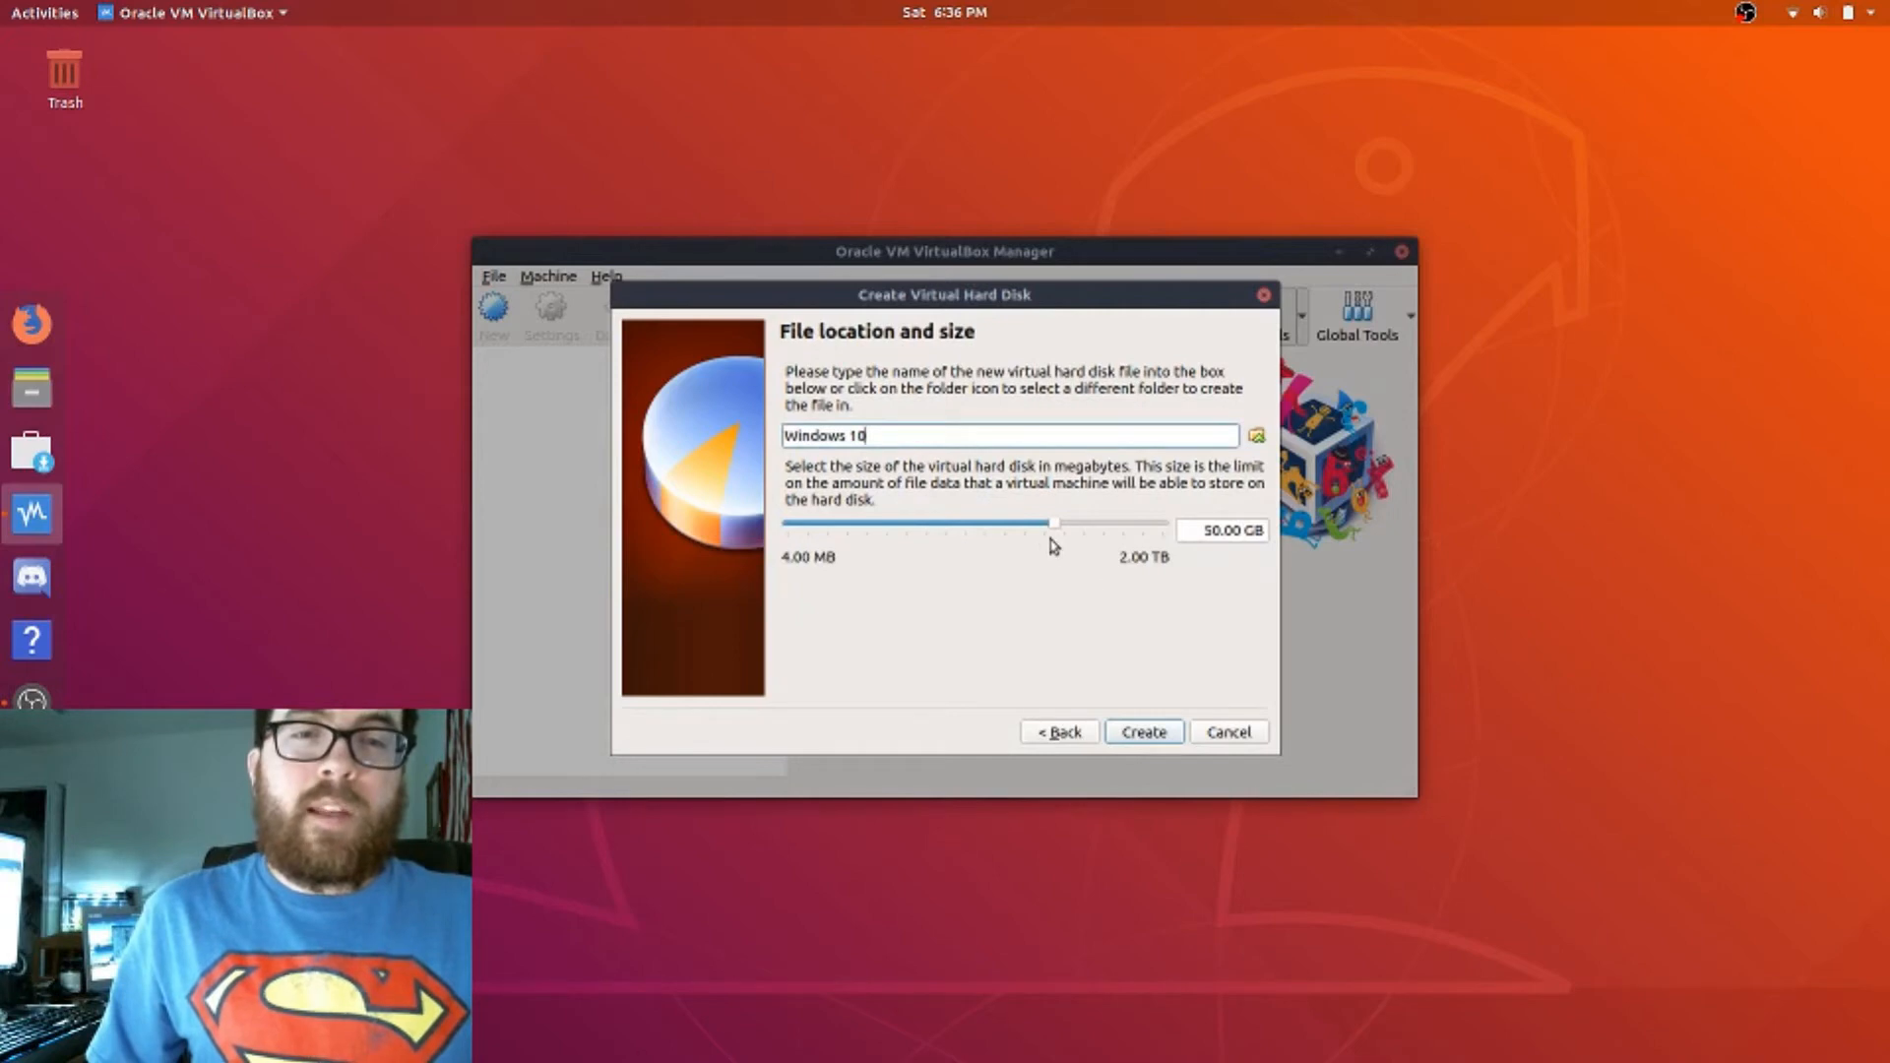
{"action": "mouse_move", "coordinate": [1055, 526]}
{"action": "left_mouse_down"}
{"action": "mouse_move", "coordinate": [1012, 528]}
{"action": "mouse_move", "coordinate": [1040, 529]}
{"action": "left_mouse_up"}
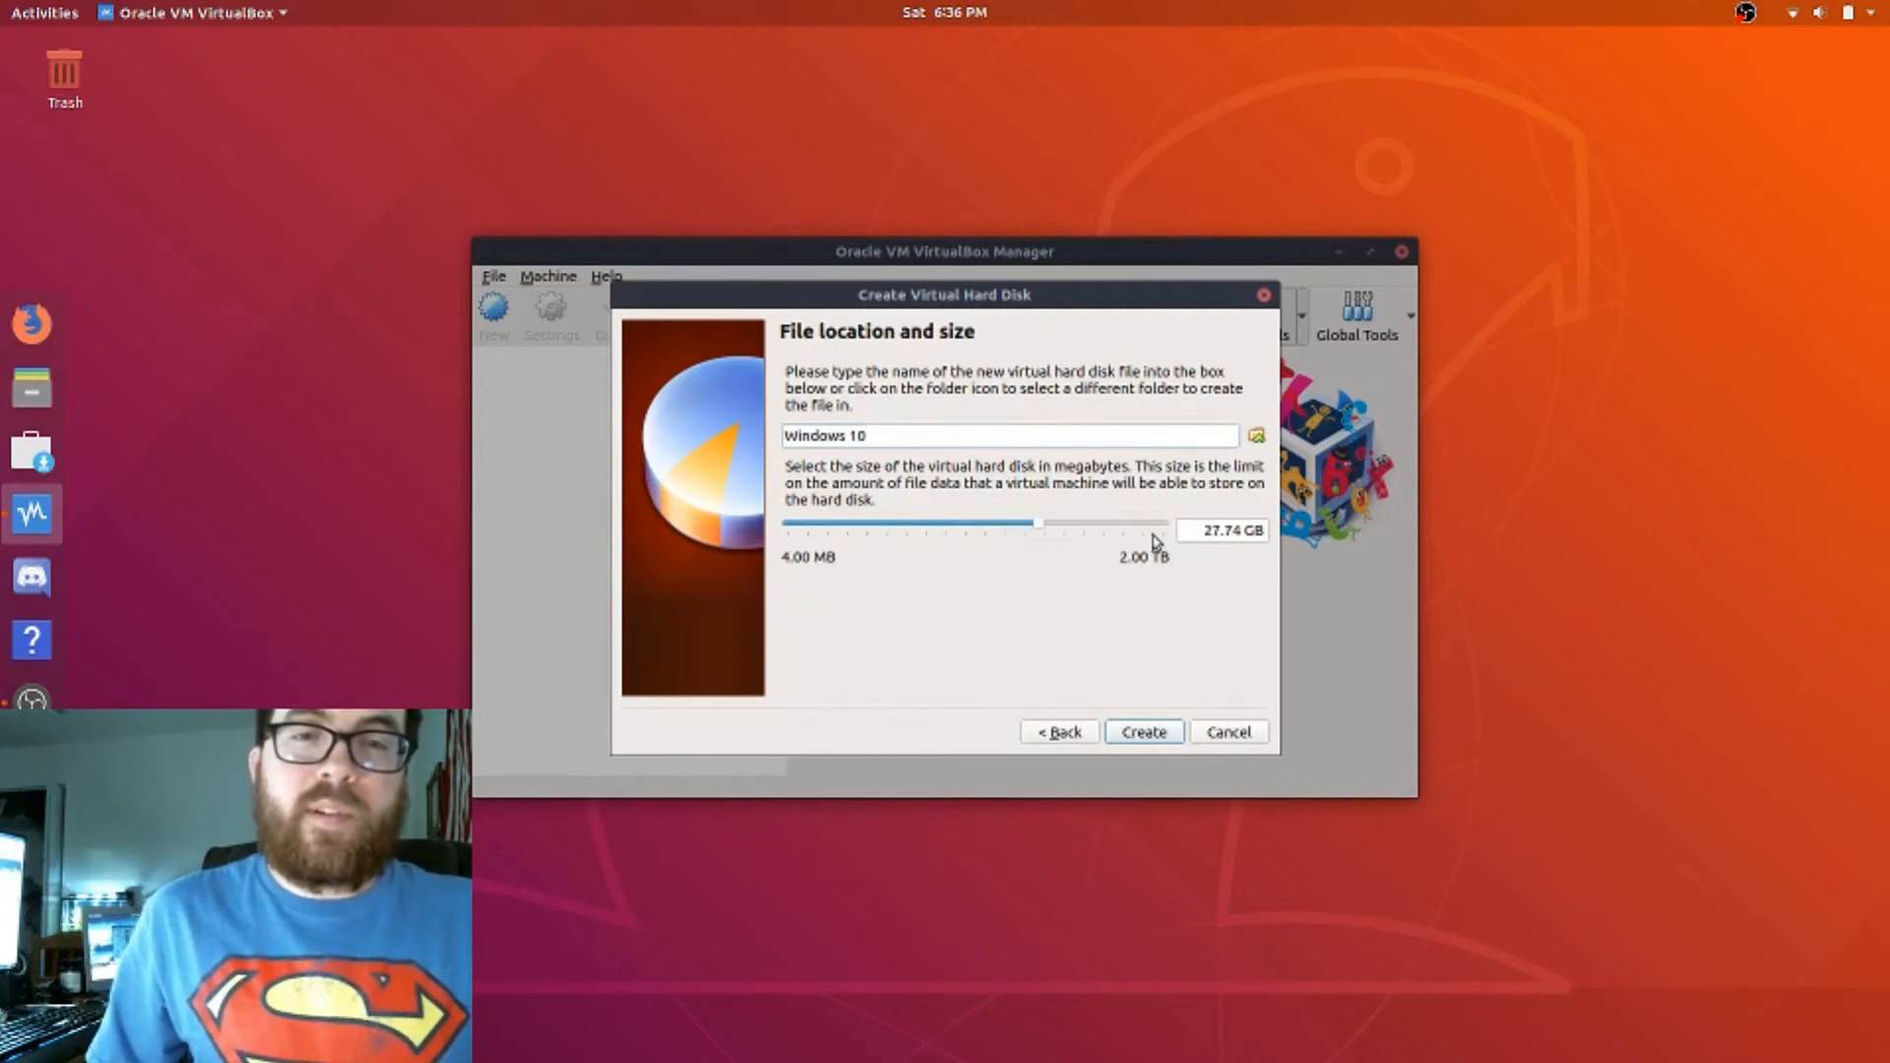
{"action": "left_click_drag", "start_coordinate": [1205, 532], "coordinate": [1309, 546]}
{"action": "type", "text": "30"}
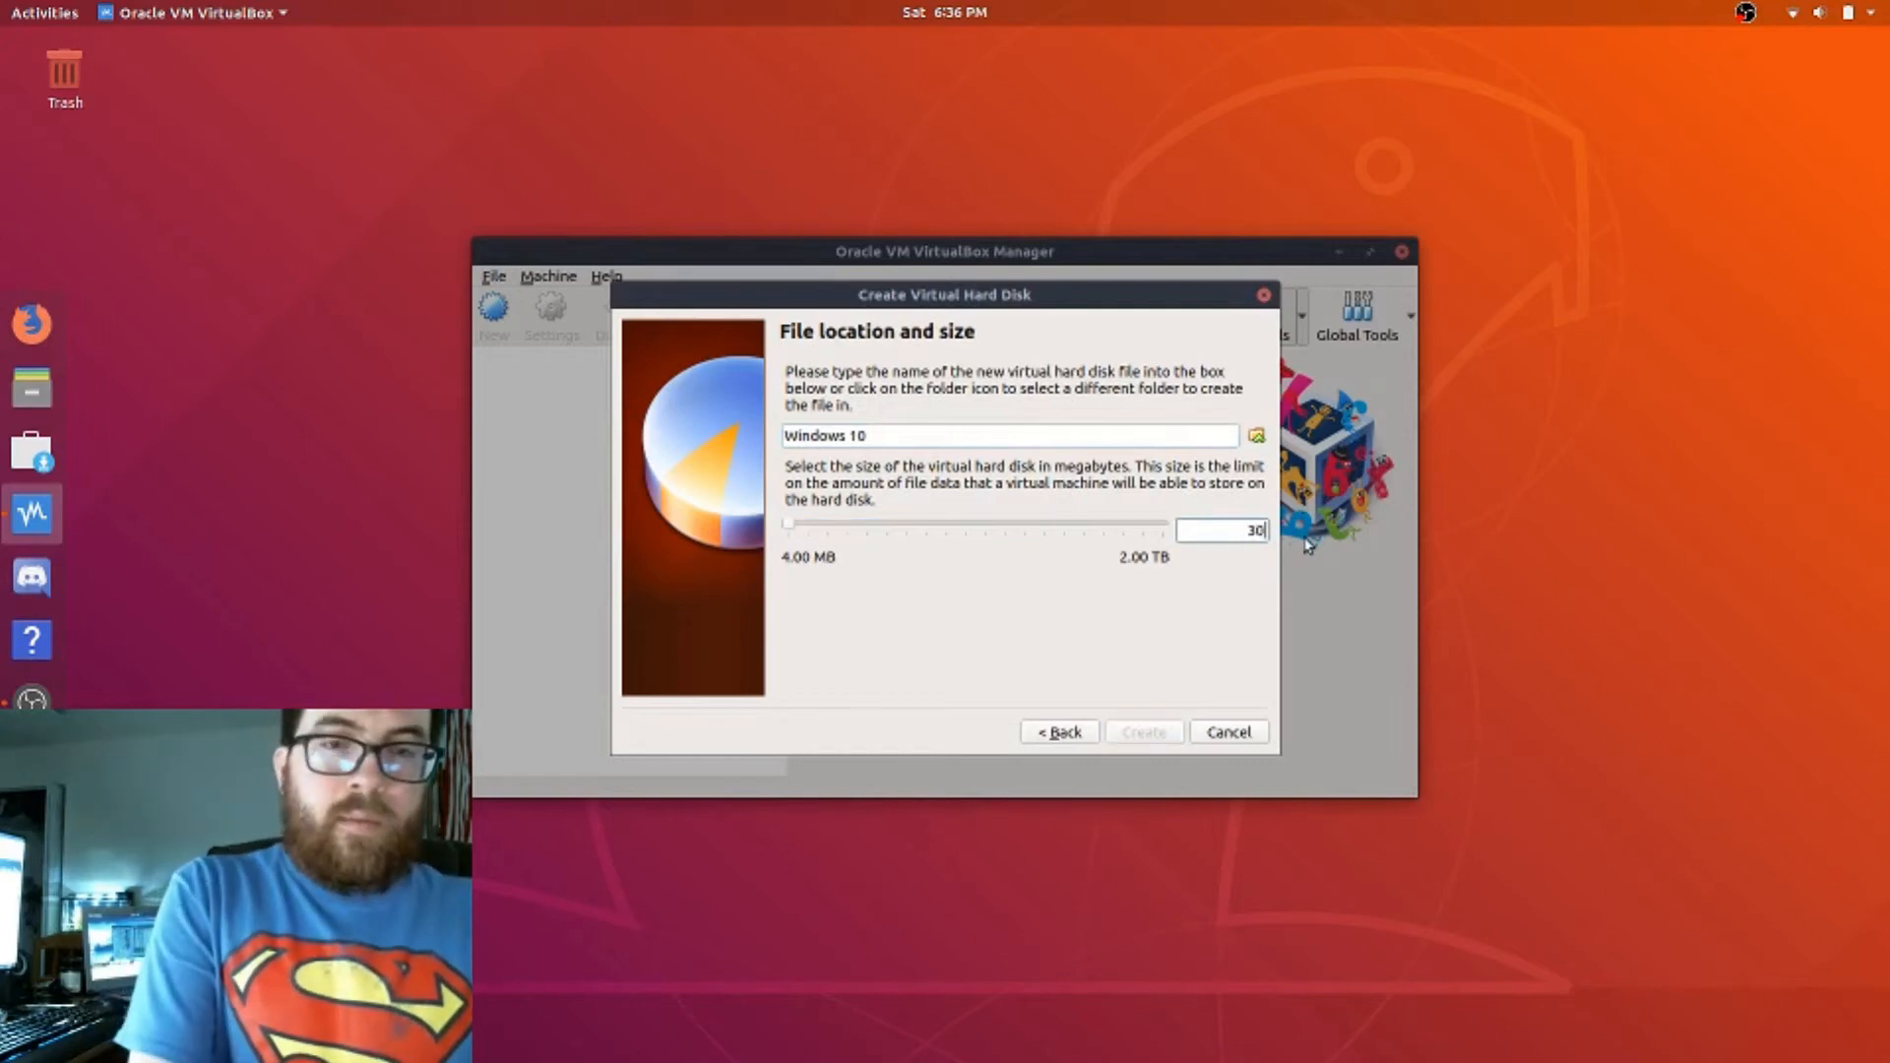
{"action": "type", "text": ".00"}
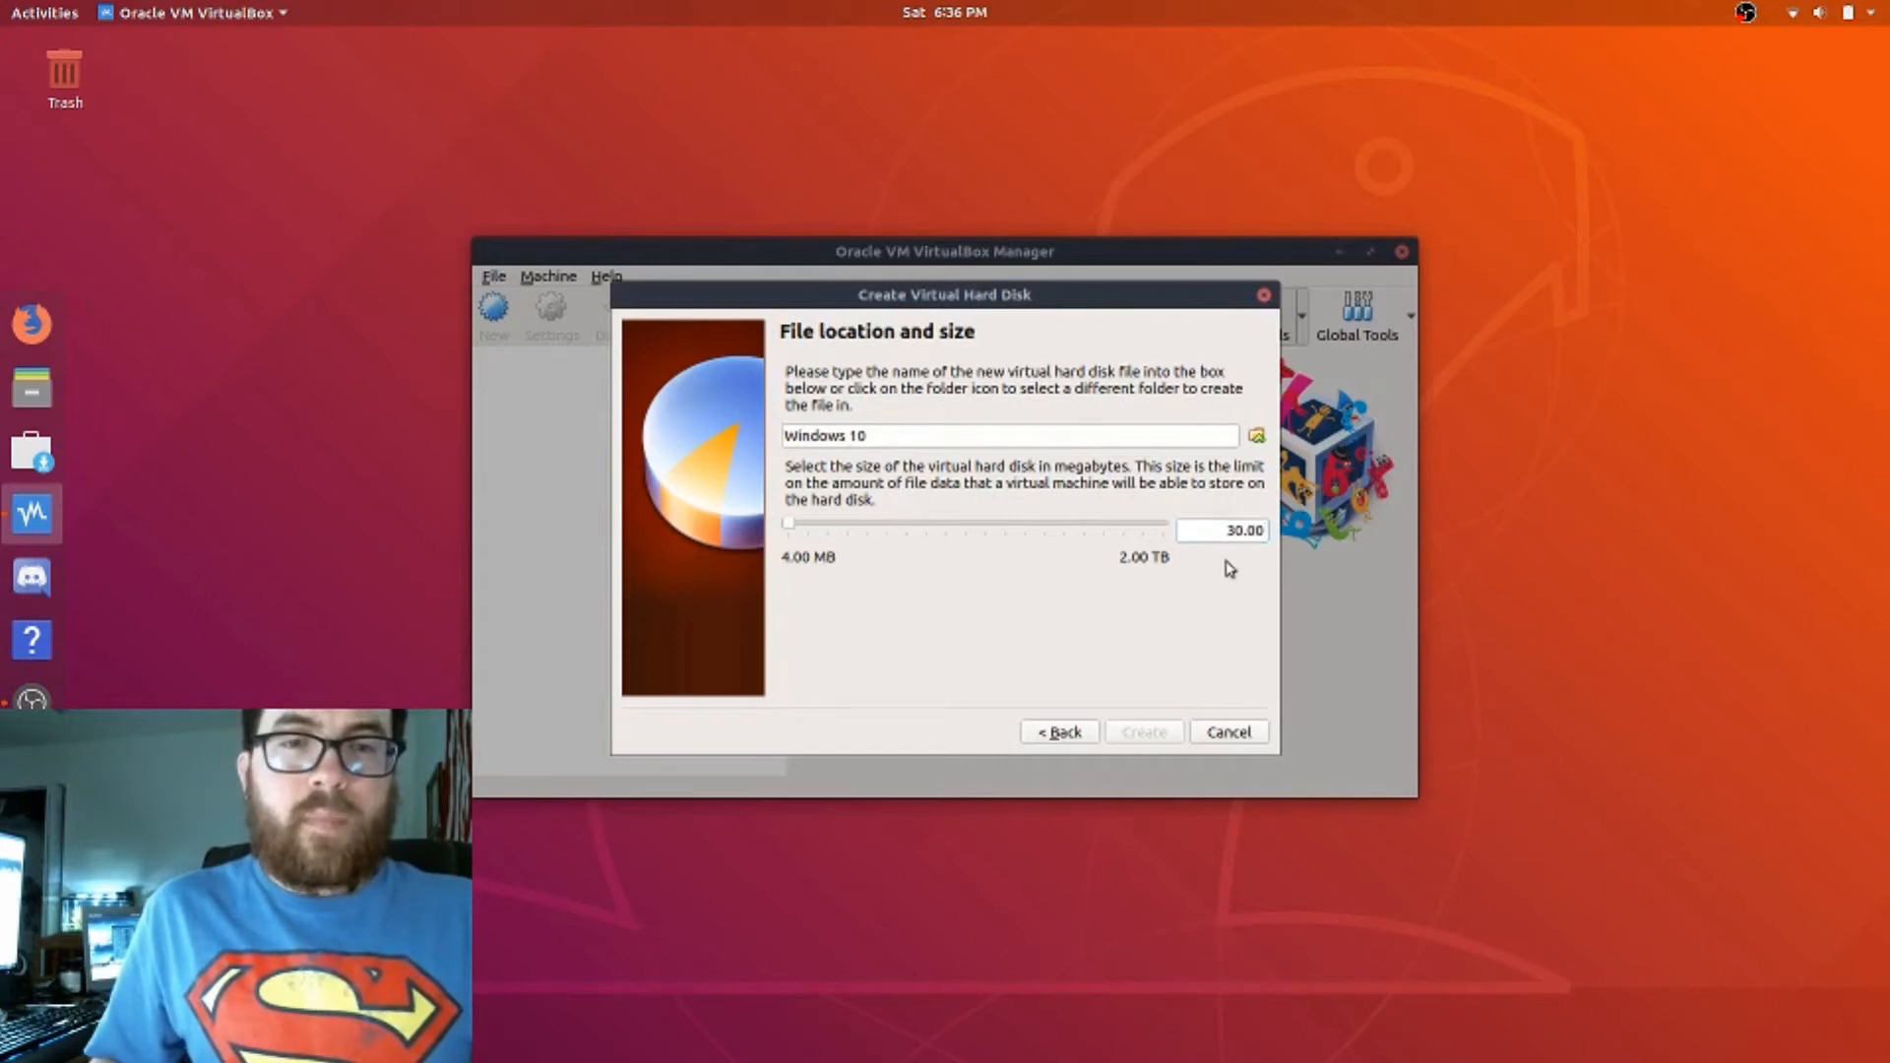
{"action": "left_click", "coordinate": [793, 525]}
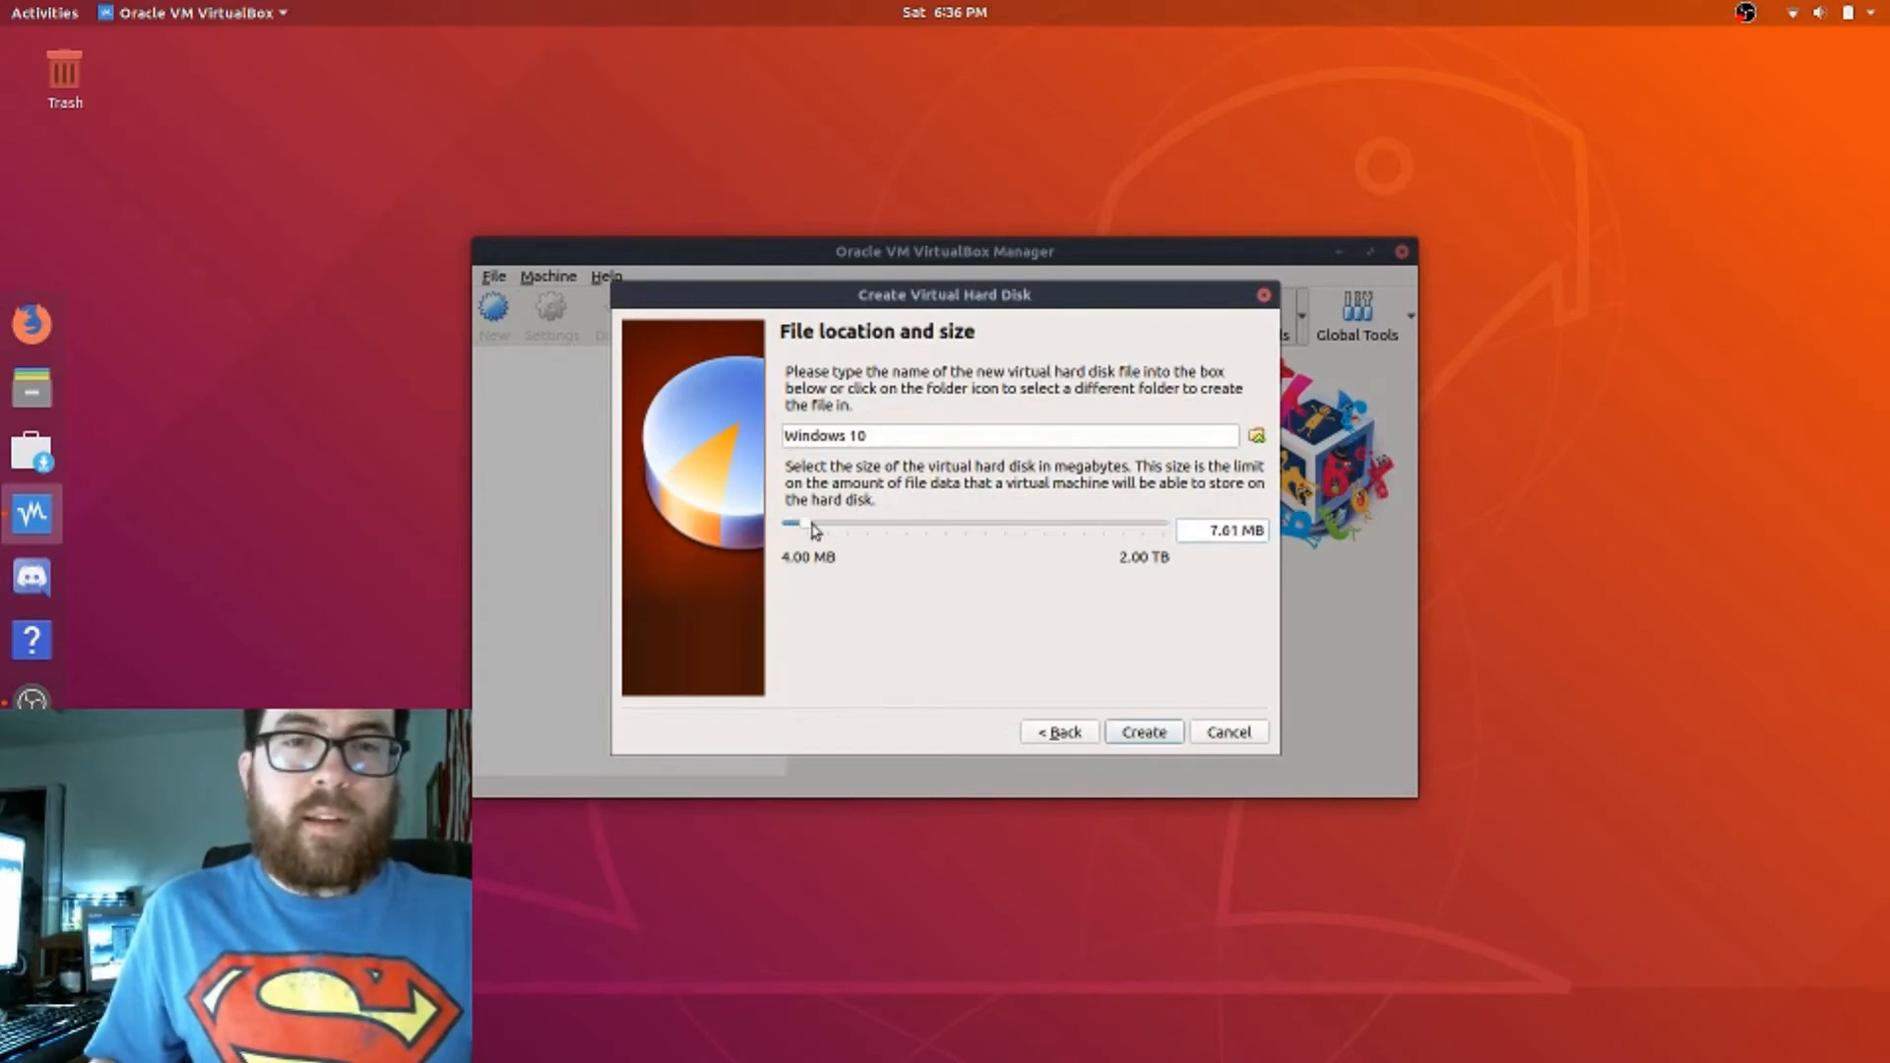
Set the virtual hard disk size to 30 GB and create the disk.
{"action": "left_click_drag", "start_coordinate": [1209, 528], "coordinate": [1500, 542]}
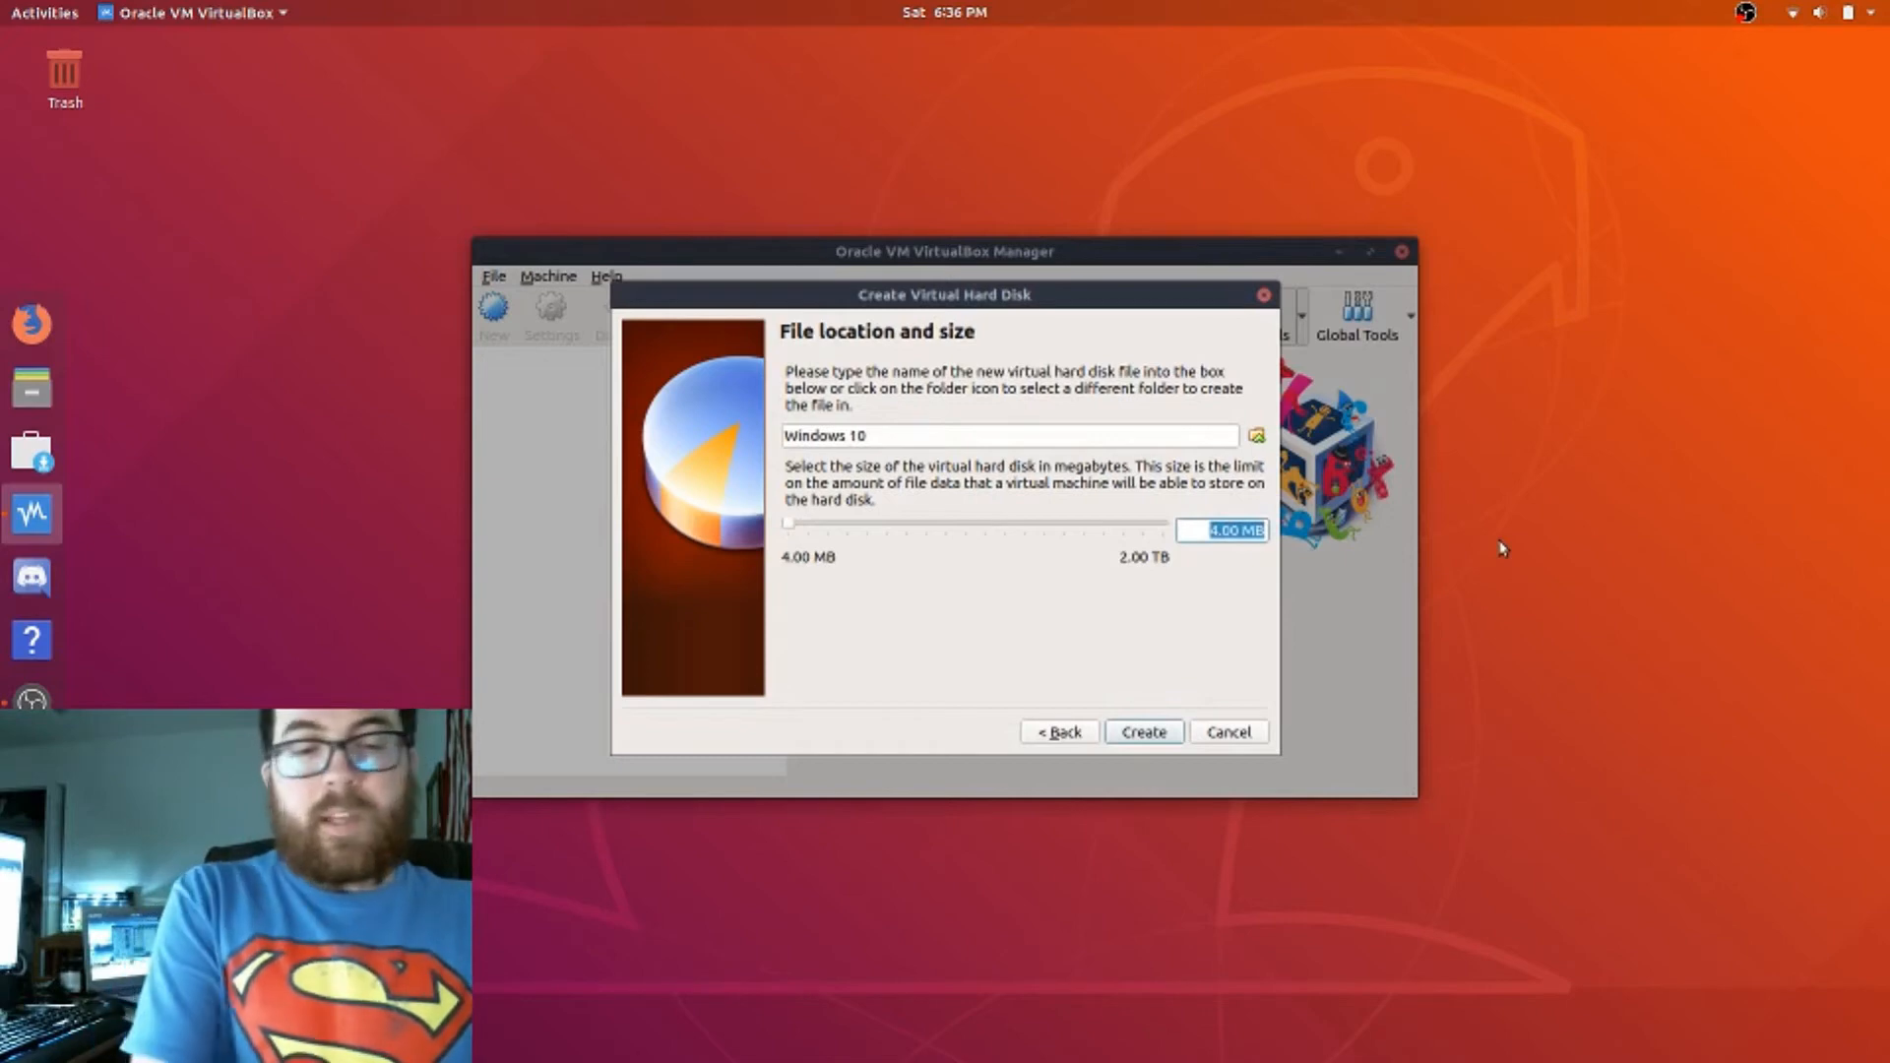
{"action": "type", "text": "30"}
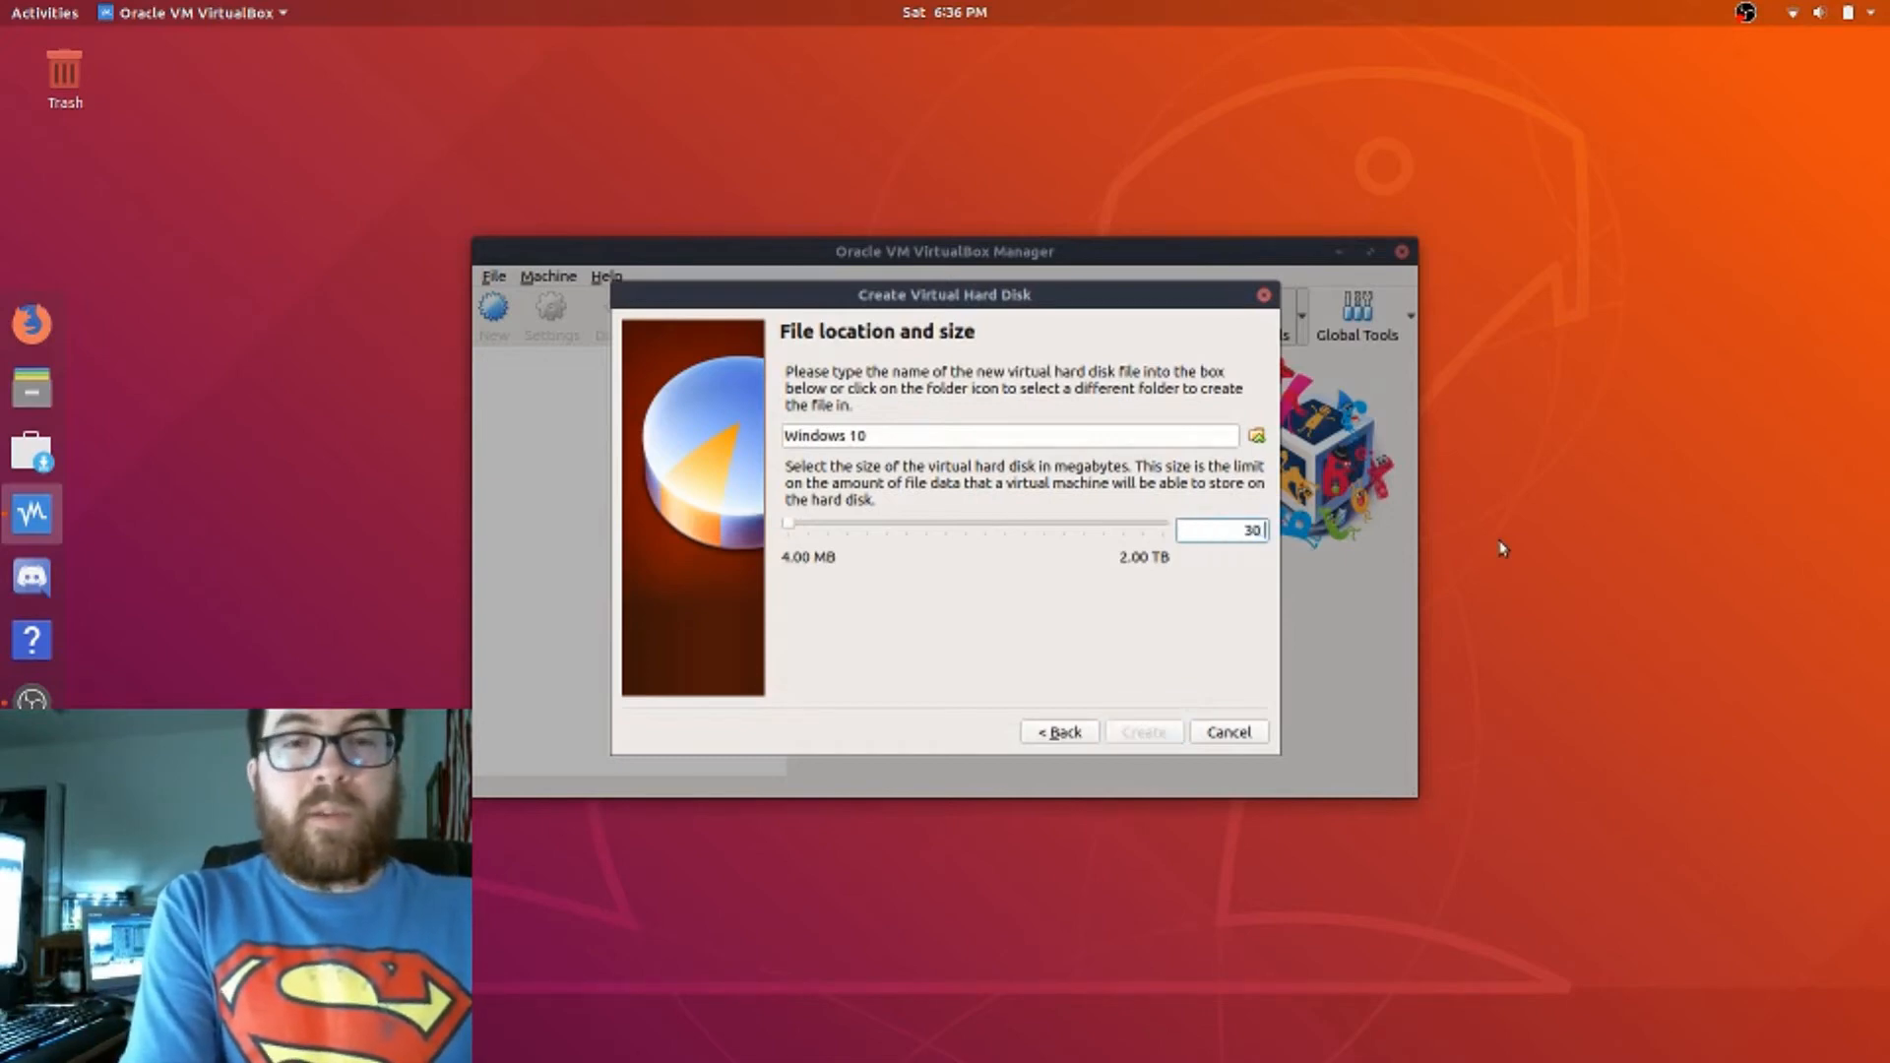
{"action": "type", "text": " GB"}
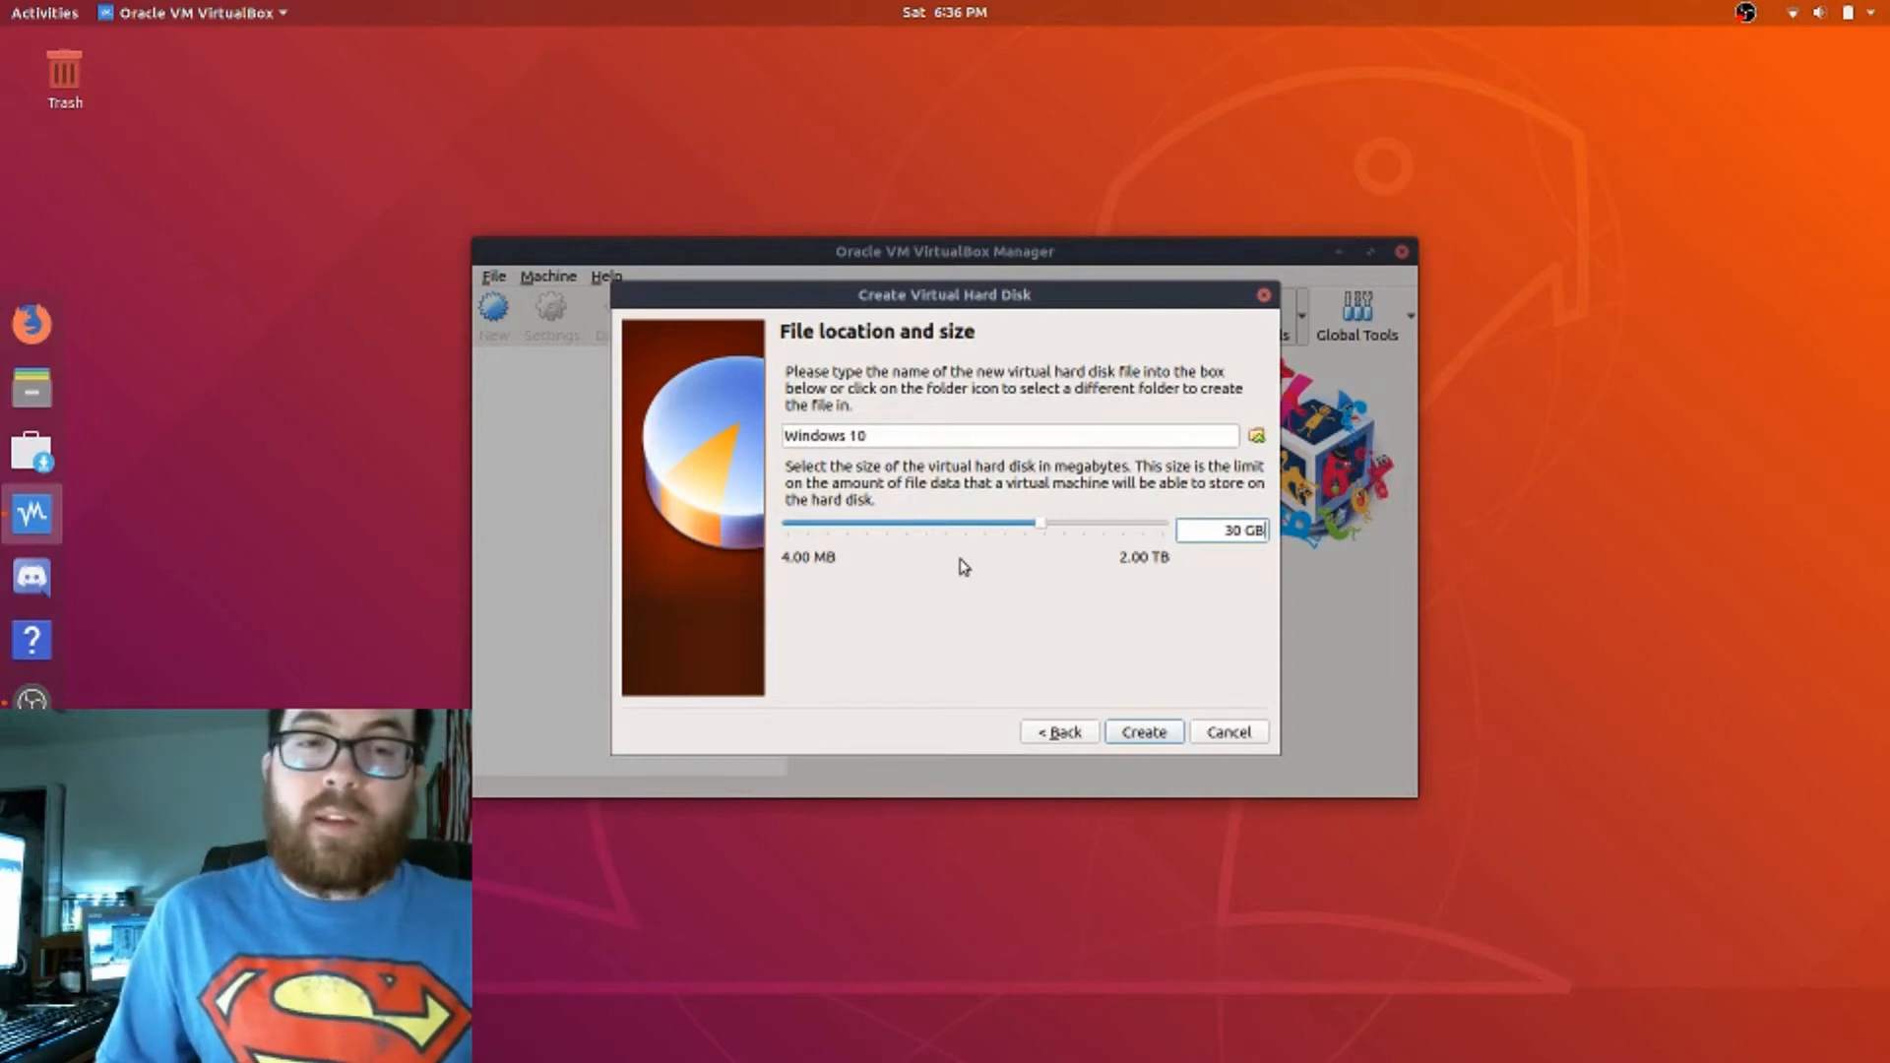
{"action": "left_click", "coordinate": [1144, 734]}
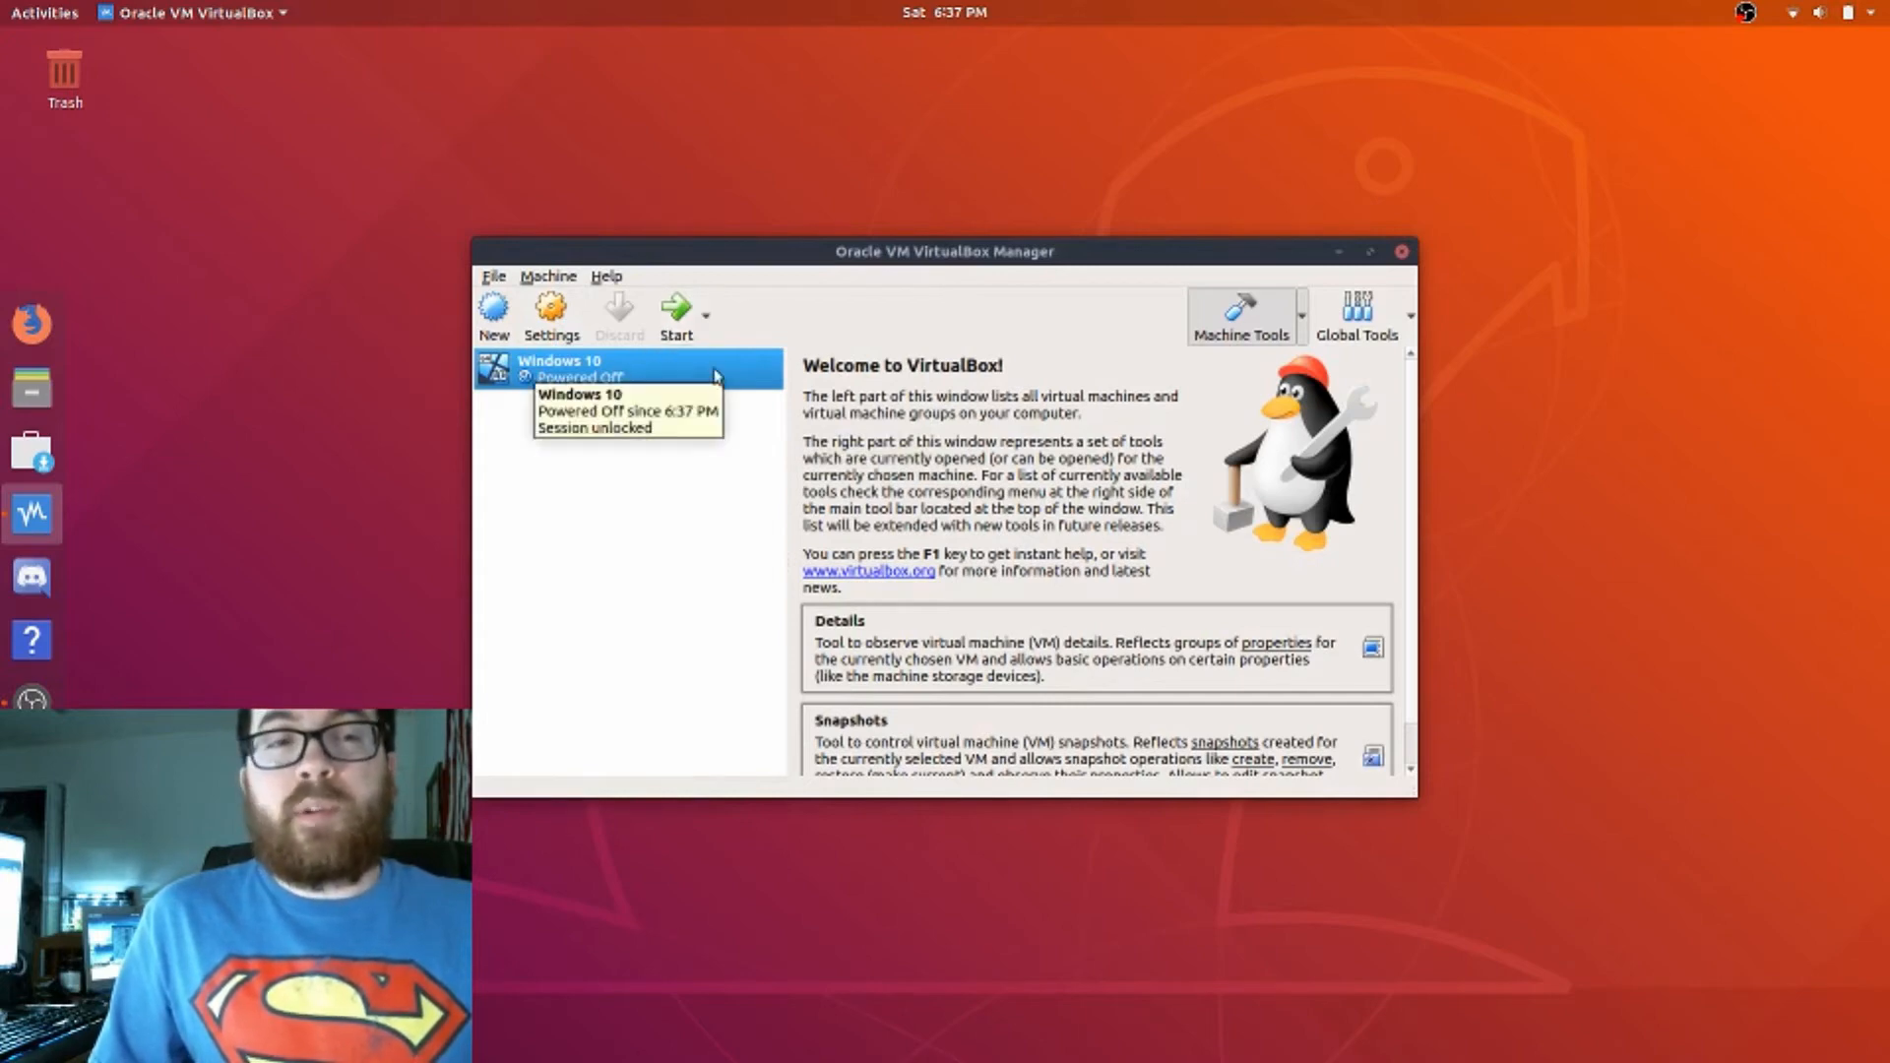
Open the Windows 10 machine's settings and assign 2 processors to it.
{"action": "left_click", "coordinate": [551, 323]}
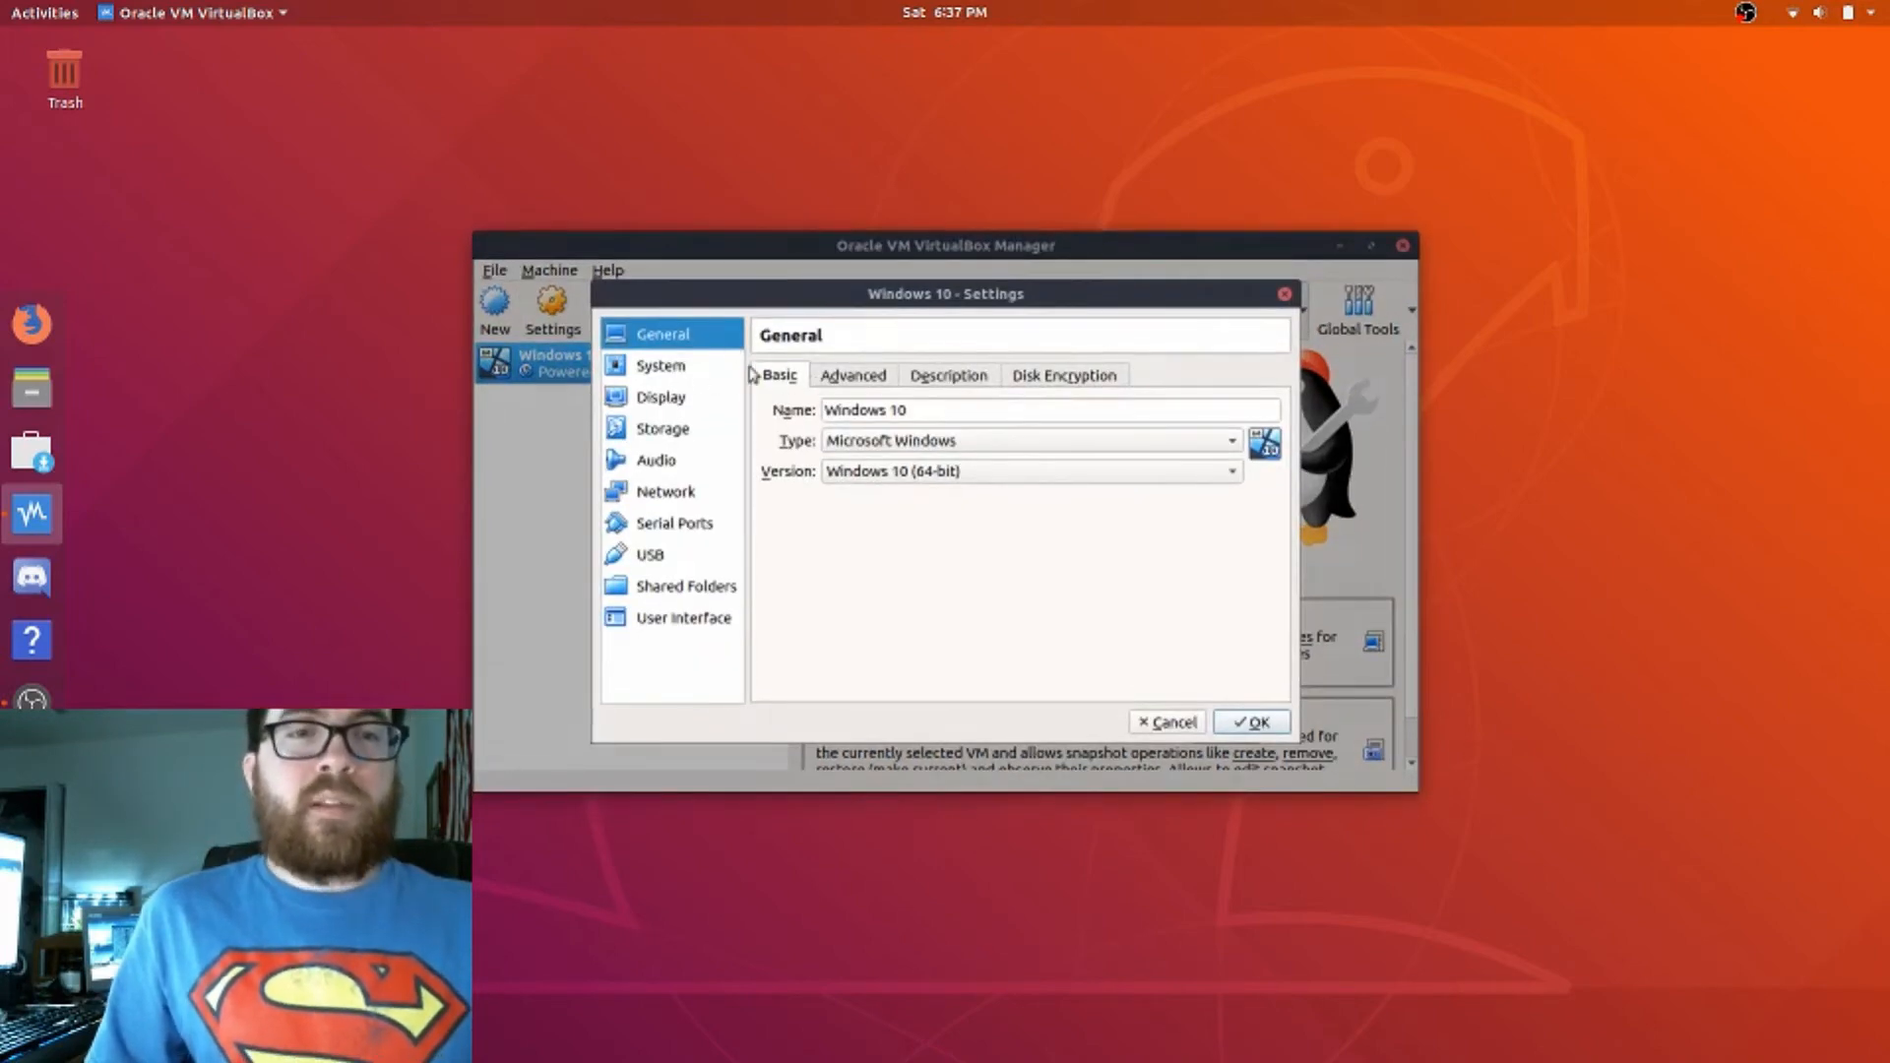
{"action": "left_click", "coordinate": [665, 371]}
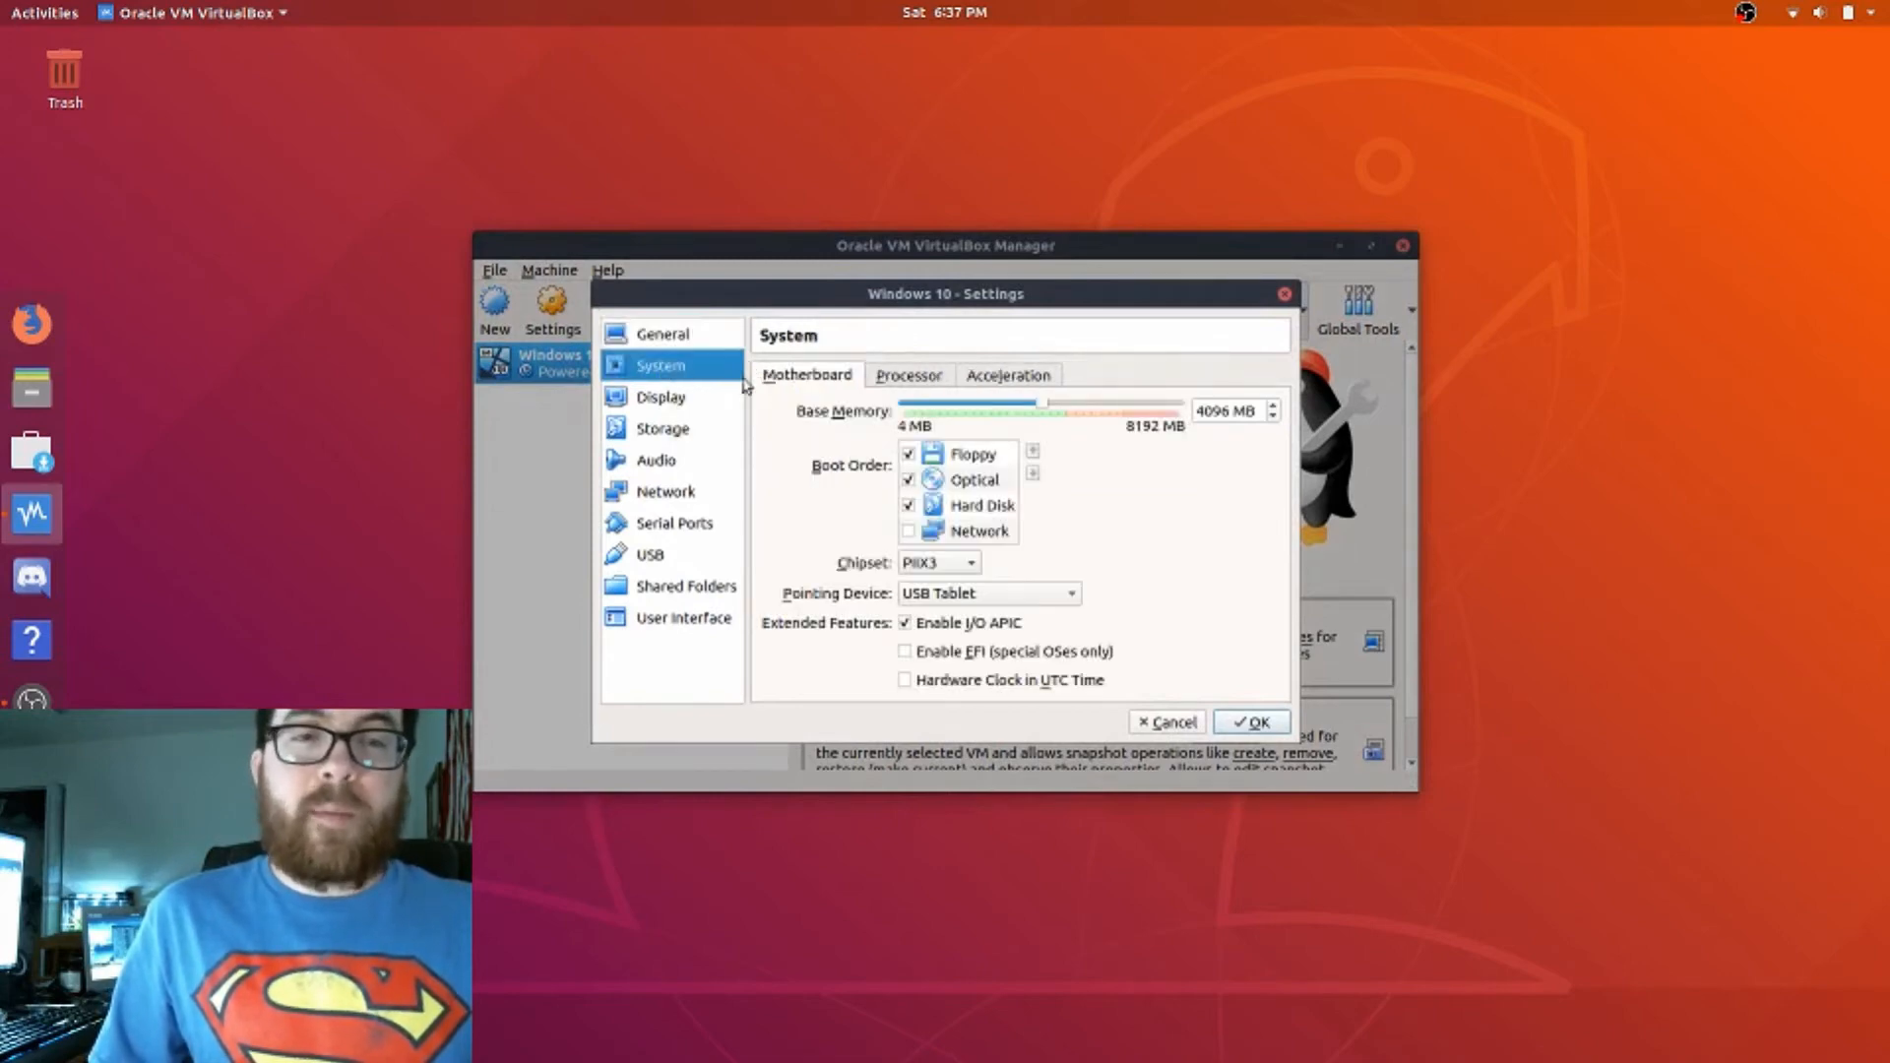
{"action": "left_click", "coordinate": [906, 388]}
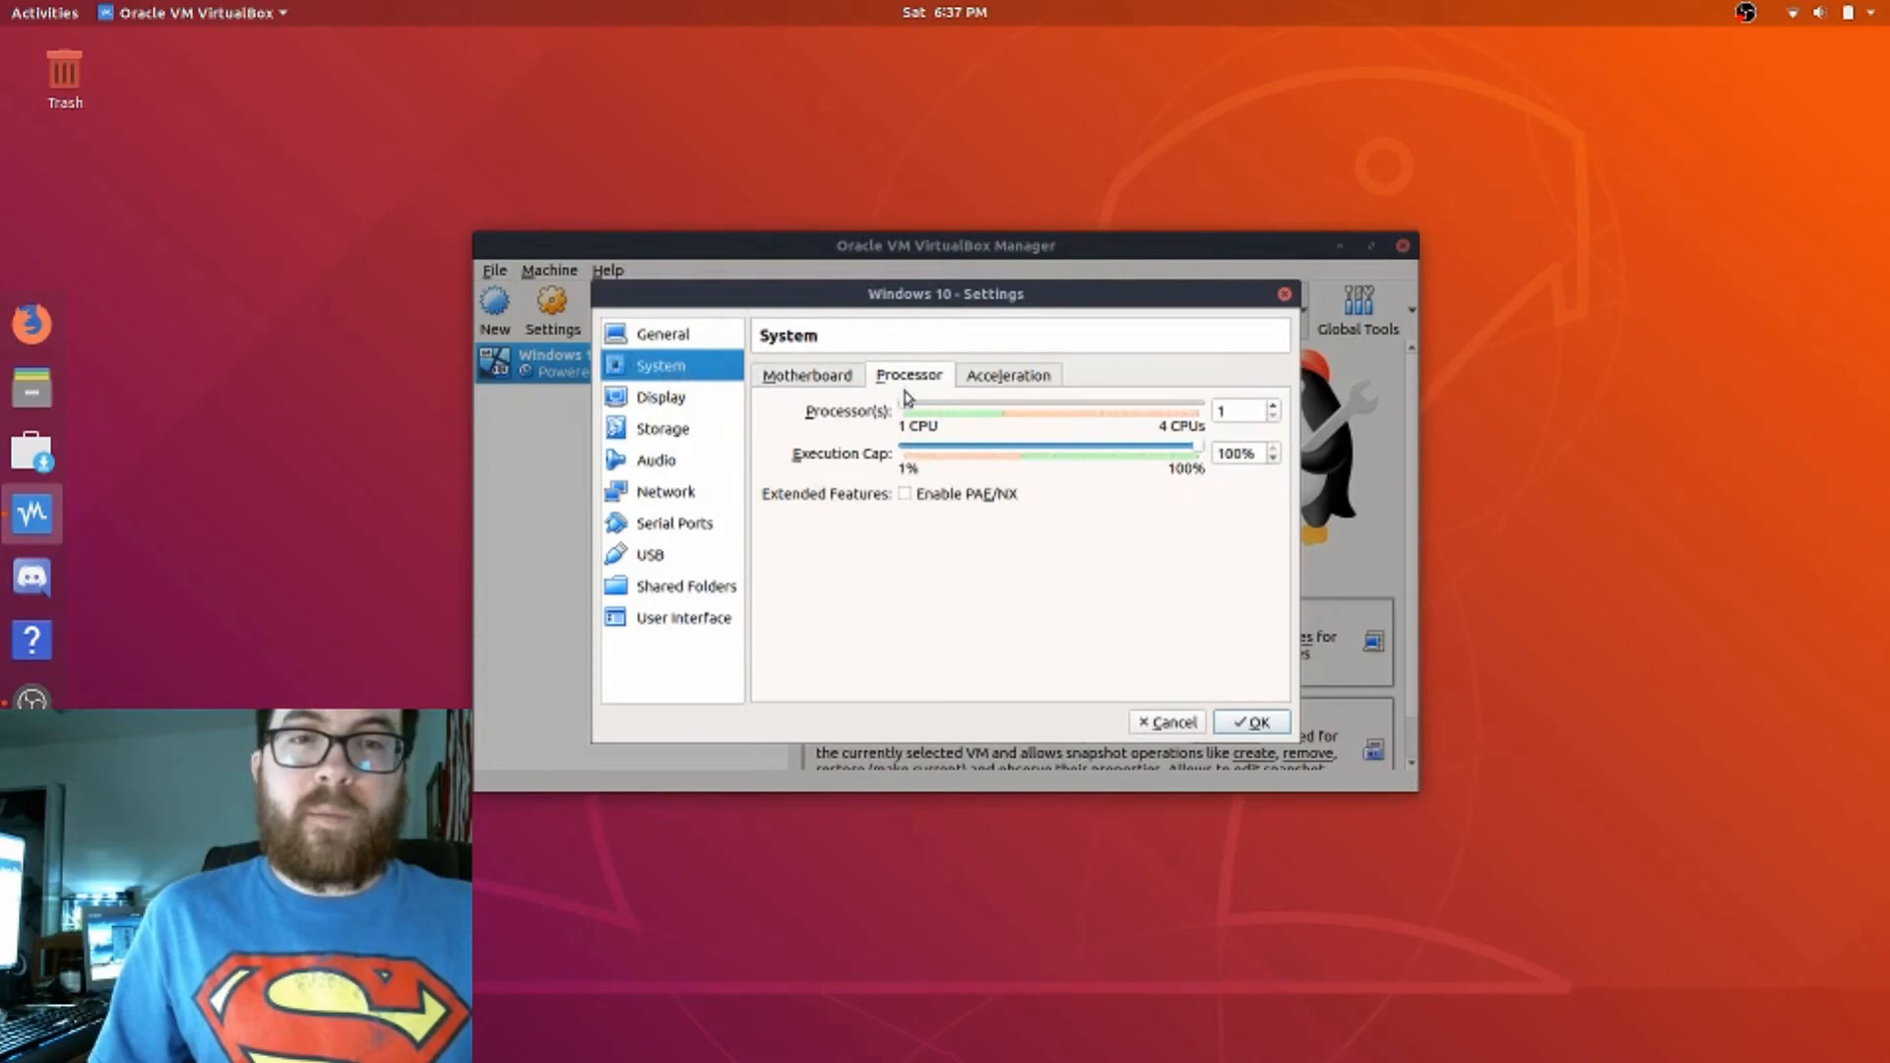
{"action": "left_click_drag", "start_coordinate": [904, 412], "coordinate": [1003, 415]}
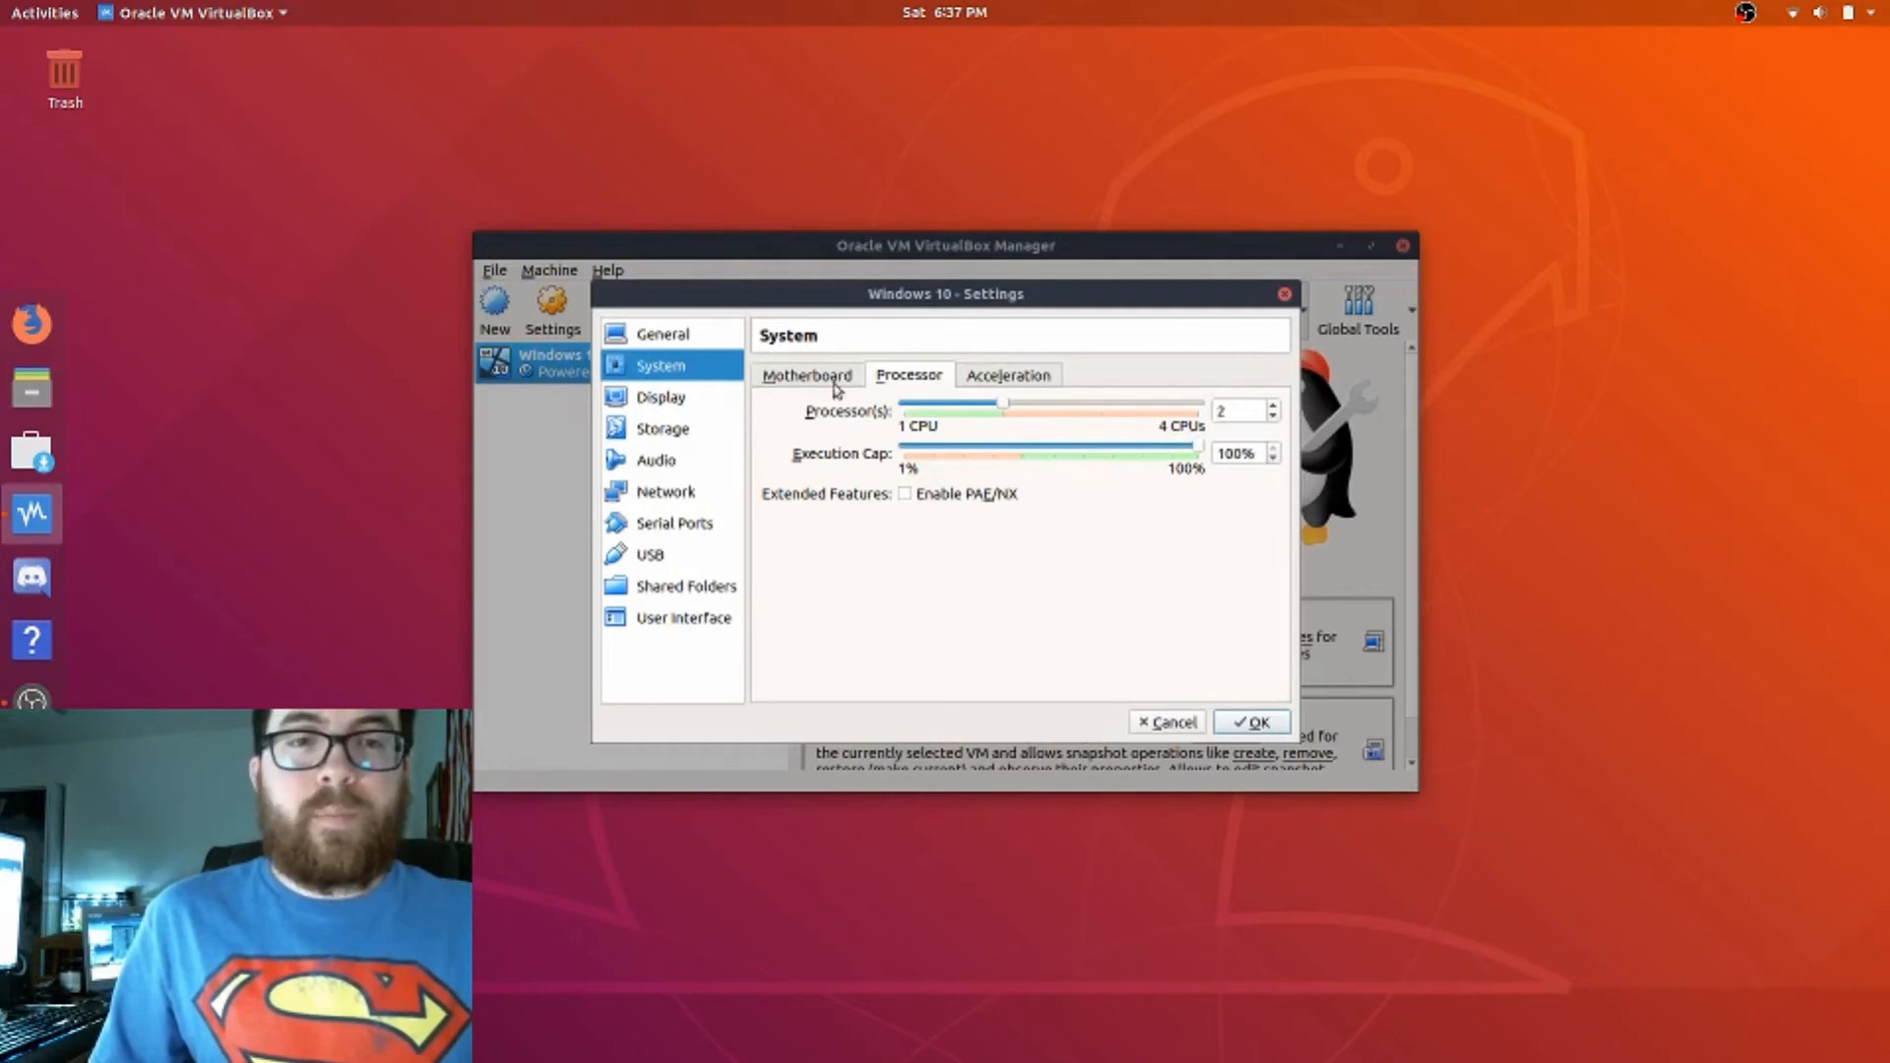
Enable 3D acceleration and 2D video acceleration for the virtual machine's display.
{"action": "left_click", "coordinate": [683, 403]}
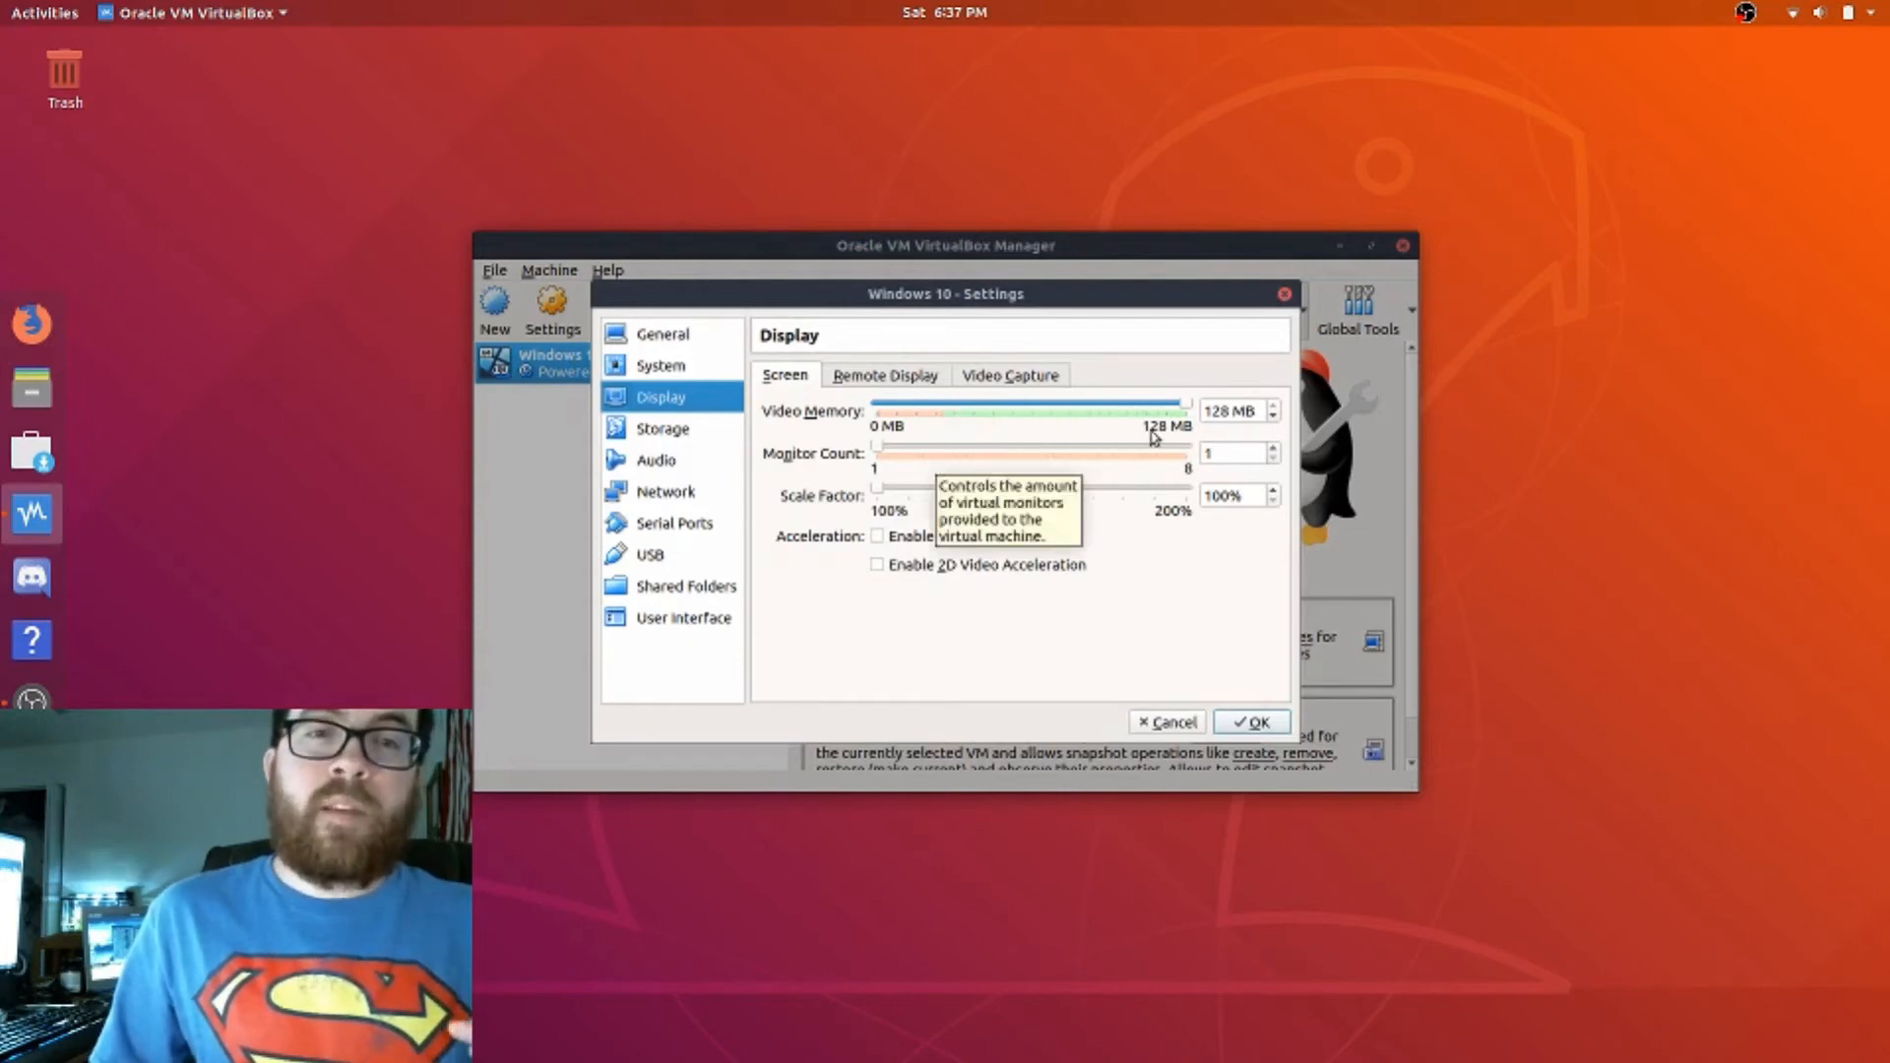
{"action": "left_click", "coordinate": [876, 536]}
{"action": "left_click", "coordinate": [880, 566]}
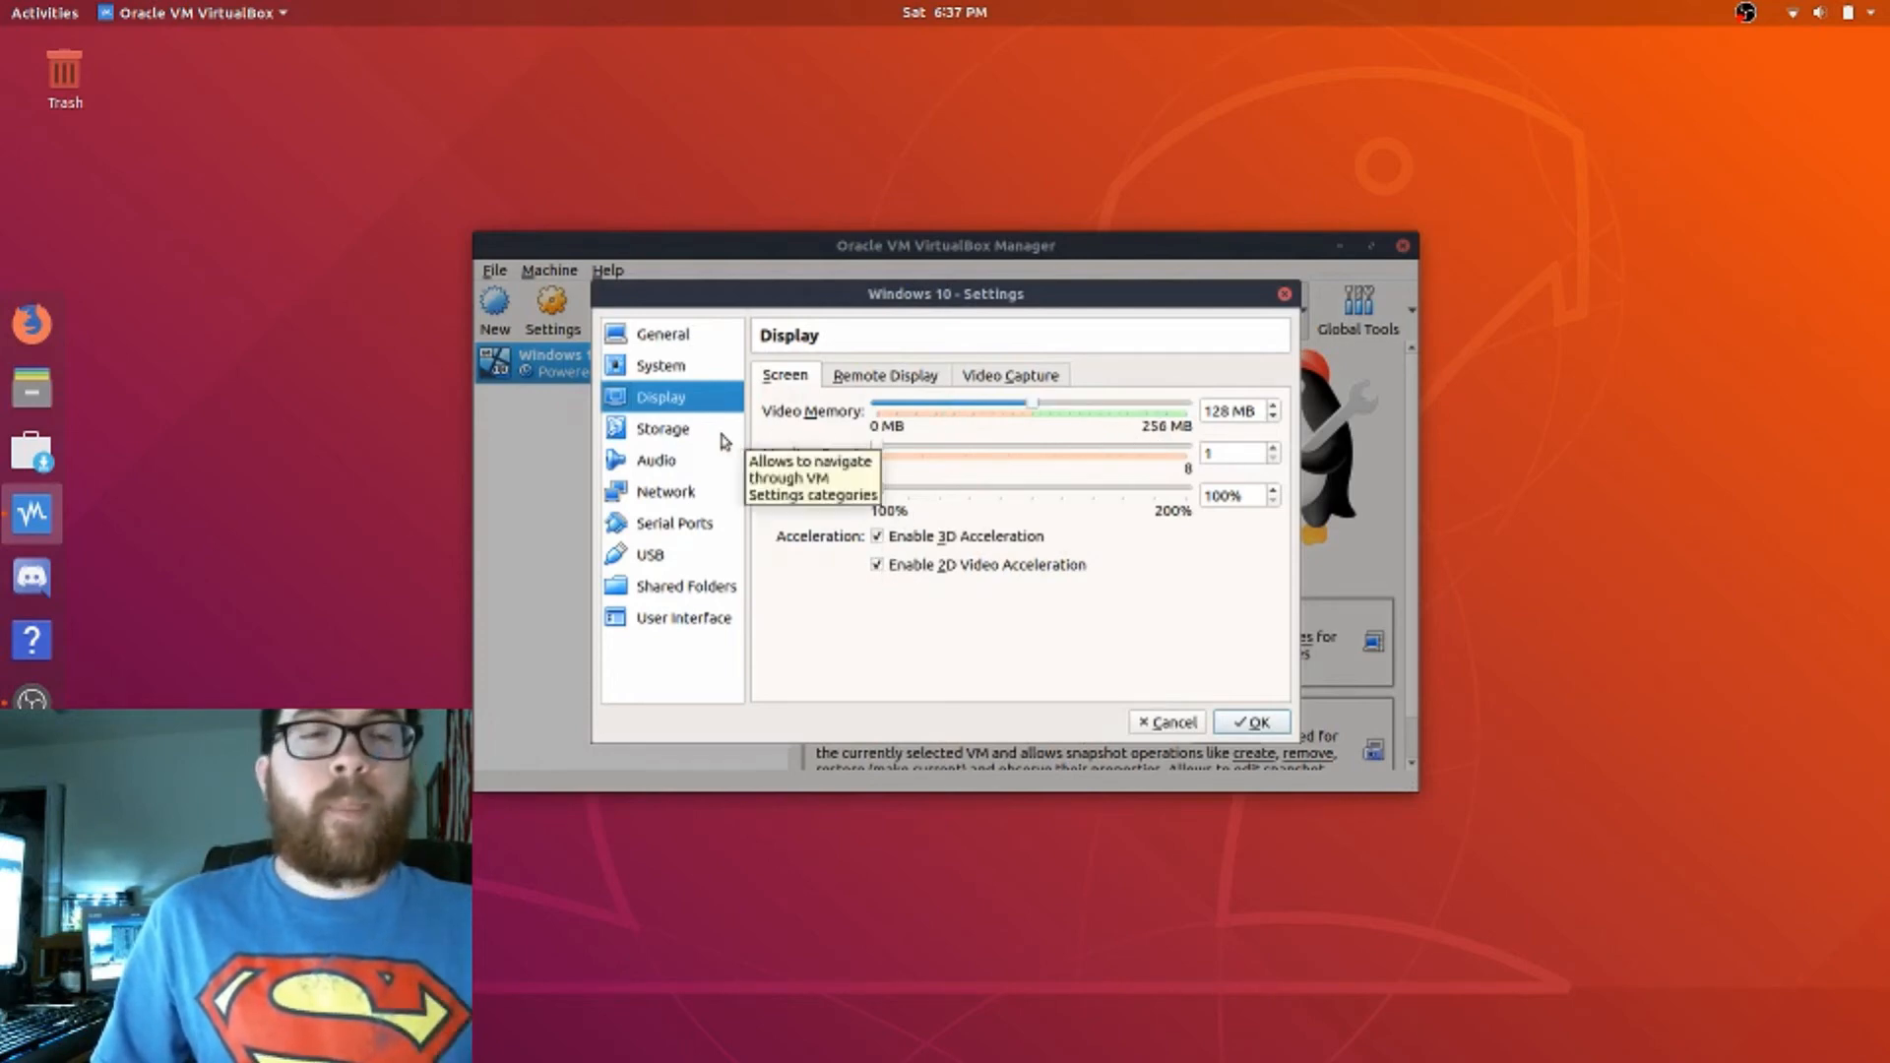
Load Win10_1511_English_x64.iso from Documents into the empty optical drive and save the machine settings.
{"action": "left_click", "coordinate": [692, 433]}
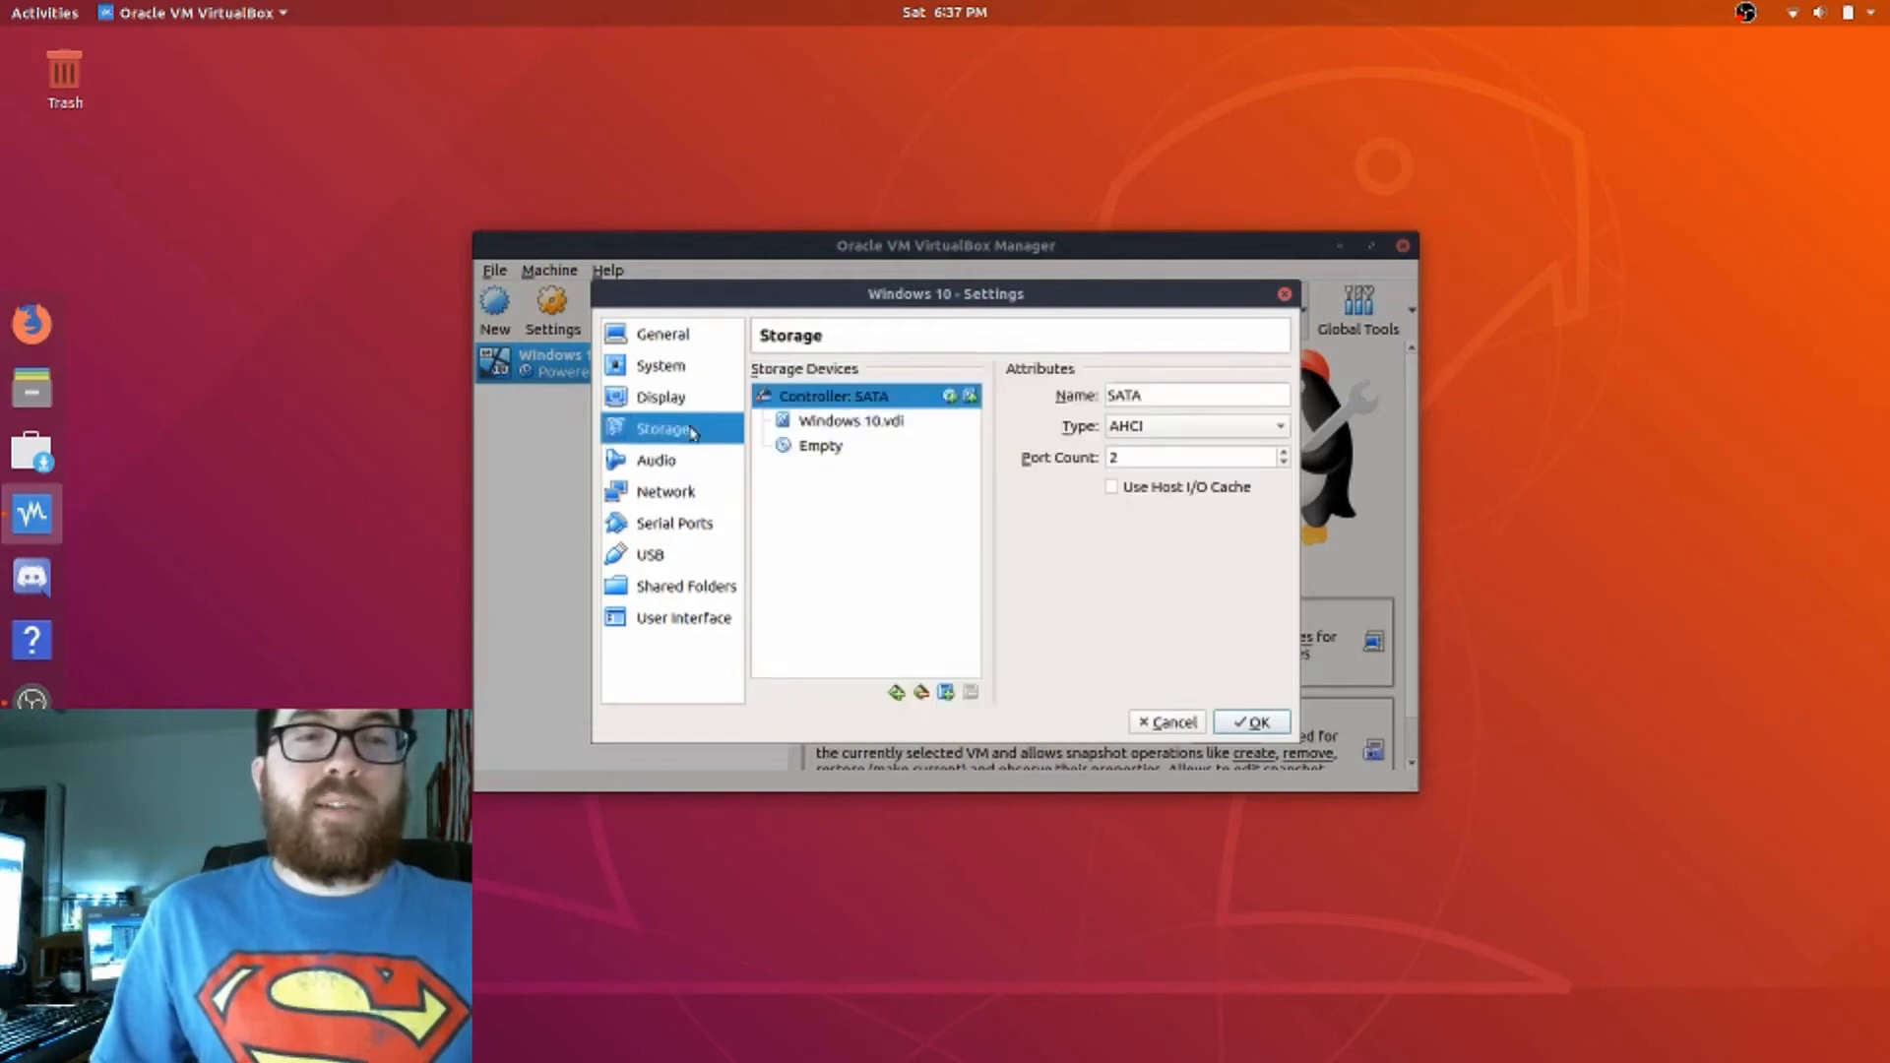
{"action": "left_click", "coordinate": [788, 446]}
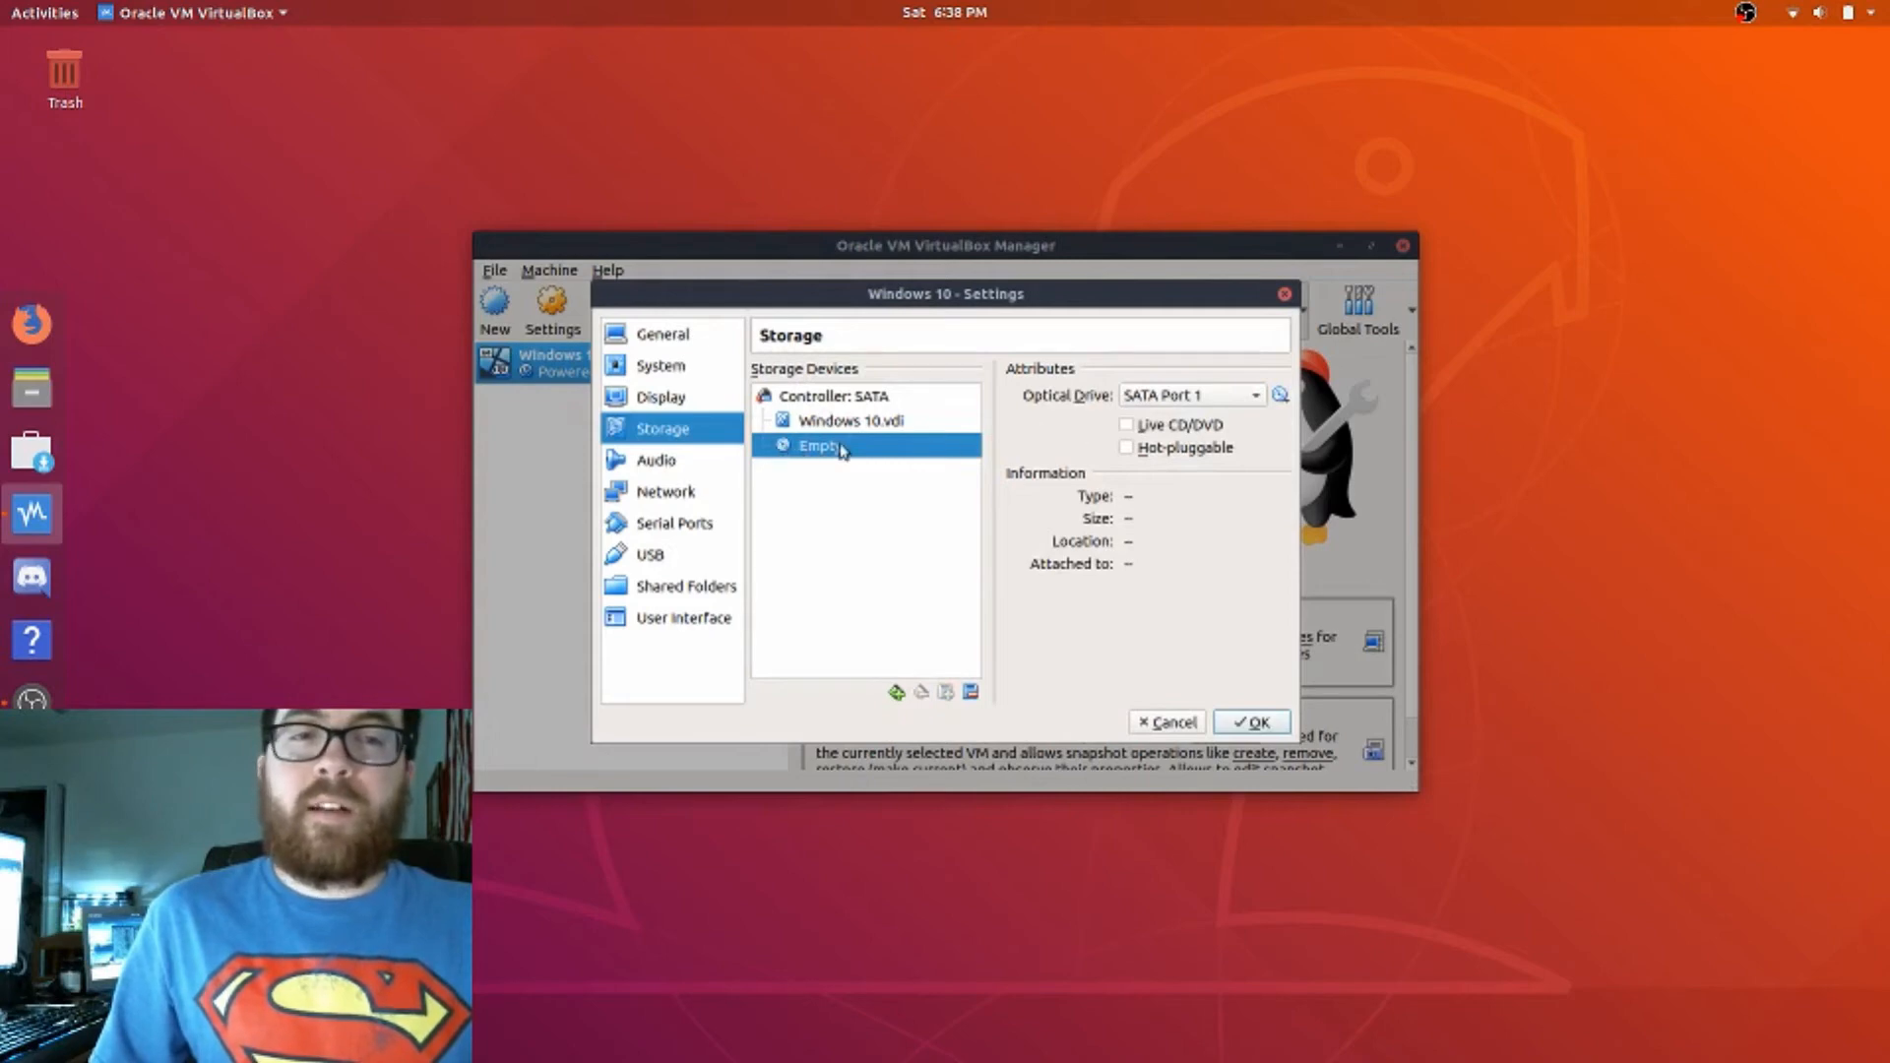
{"action": "left_click", "coordinate": [1280, 397]}
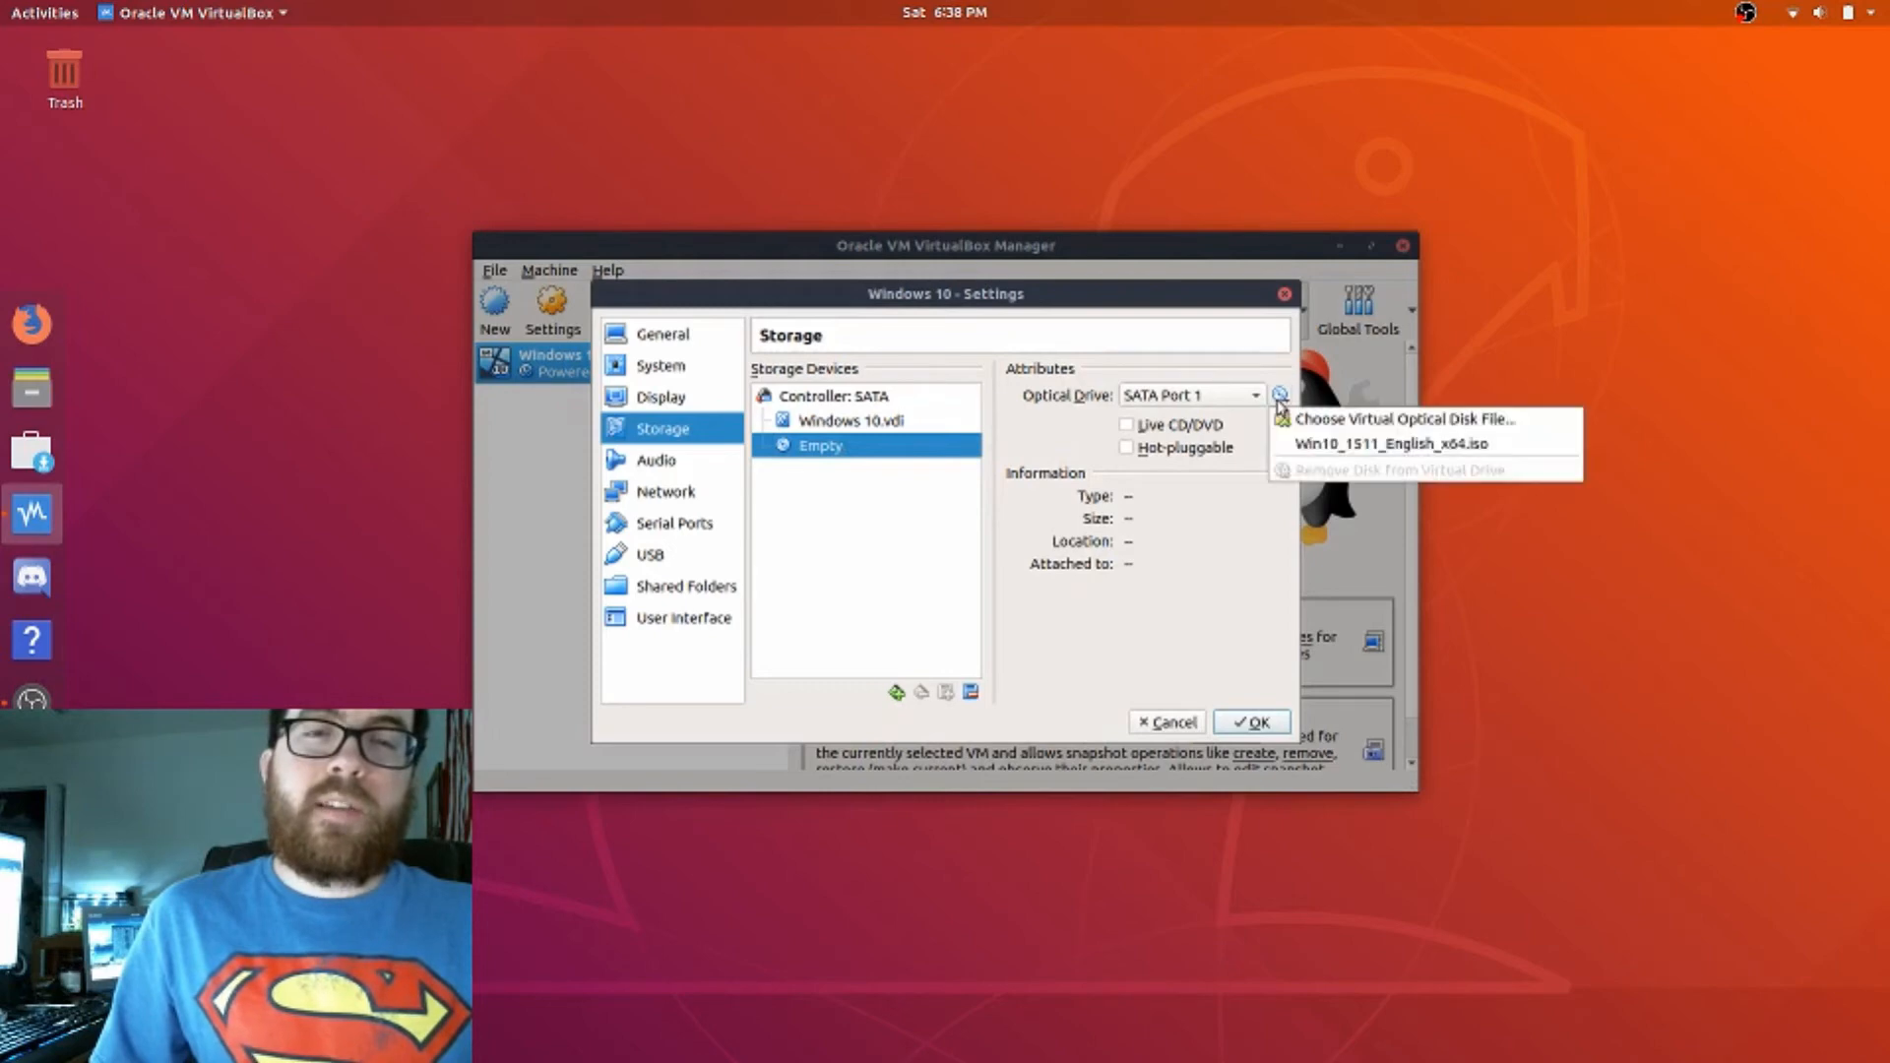
{"action": "left_click", "coordinate": [1337, 423]}
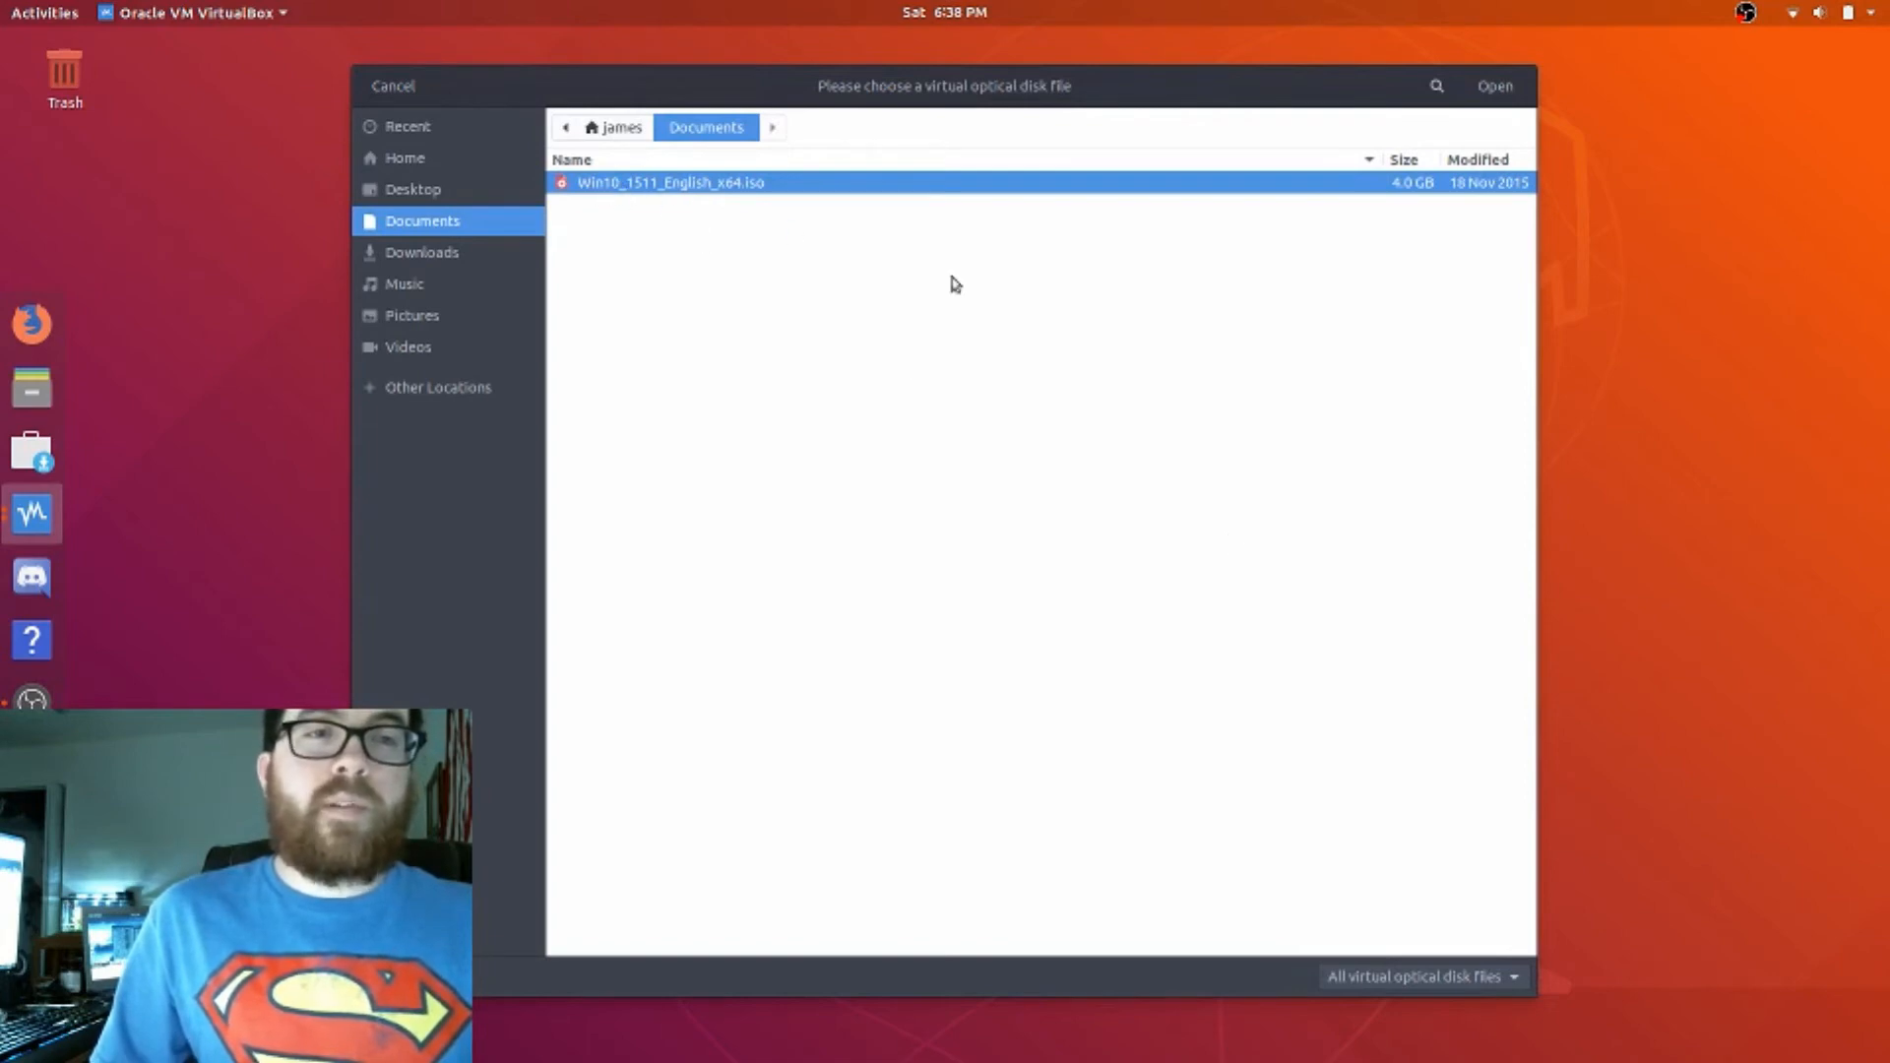
{"action": "left_click", "coordinate": [1513, 88]}
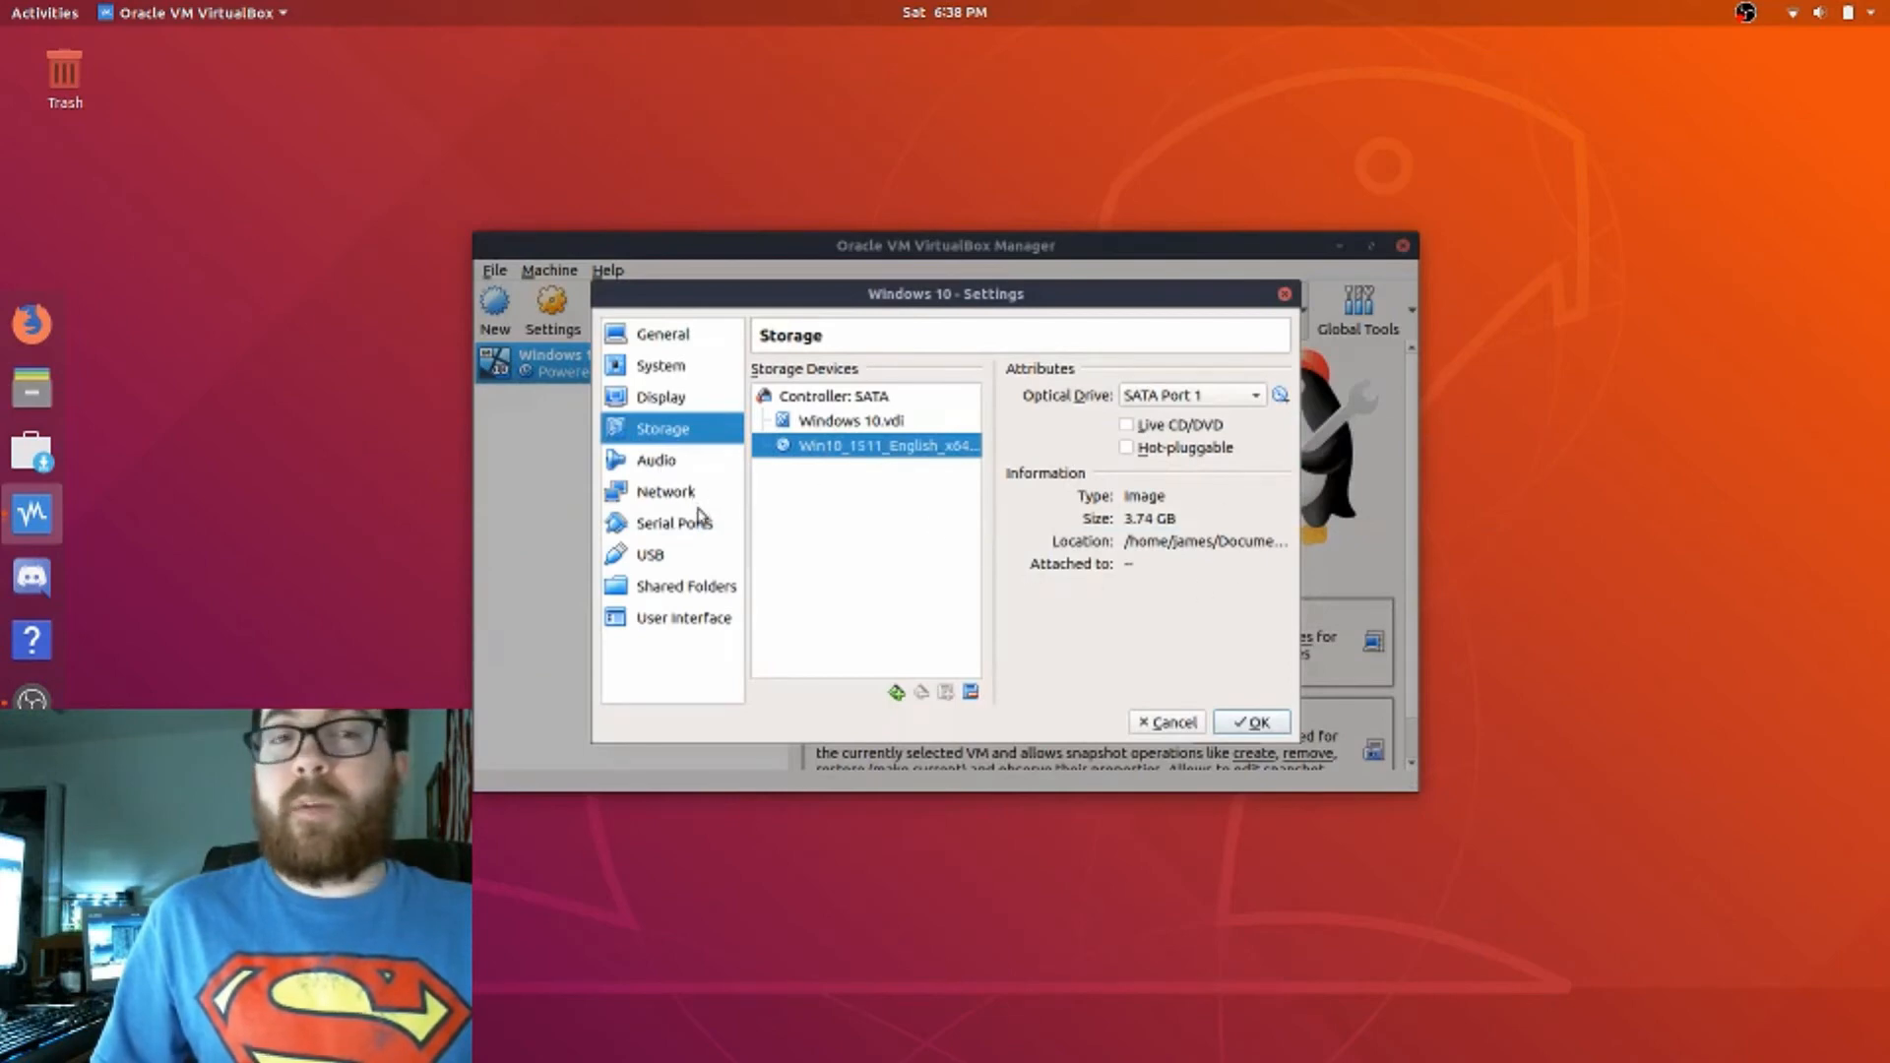
{"action": "left_click", "coordinate": [683, 586]}
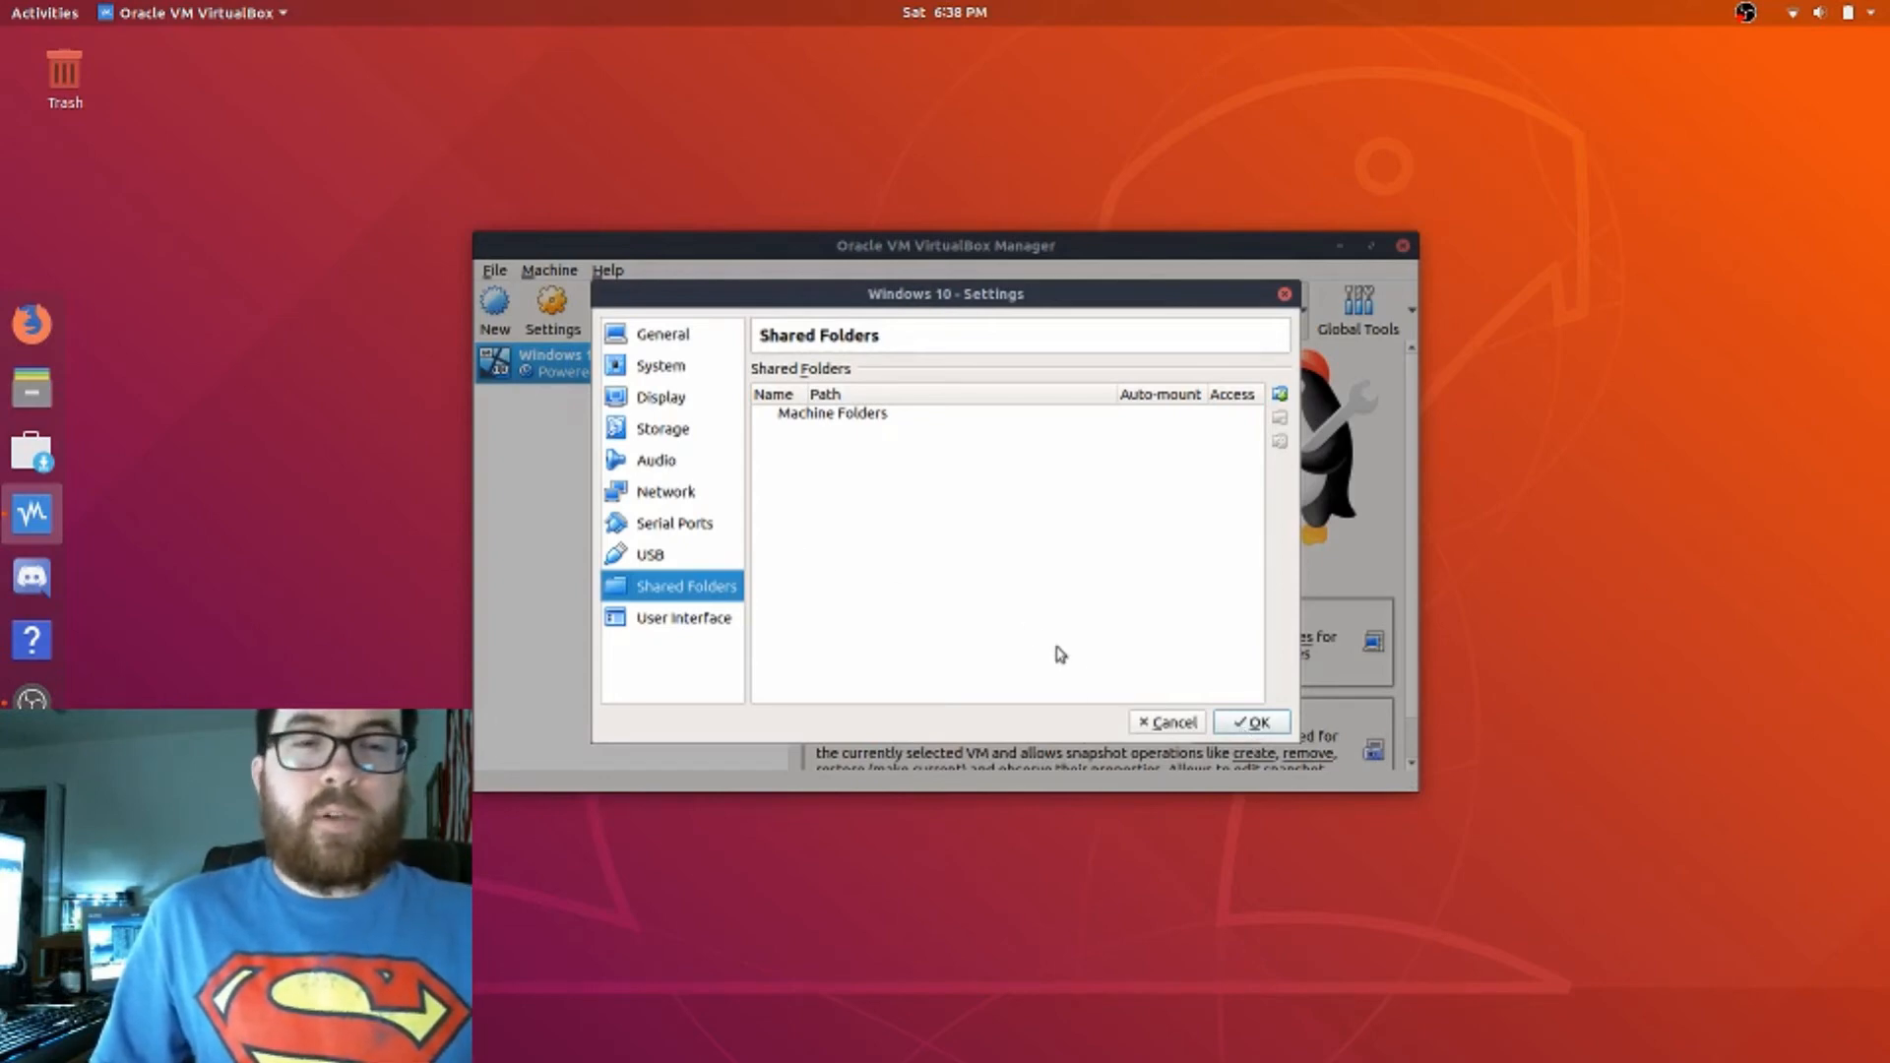
{"action": "left_click", "coordinate": [1251, 723]}
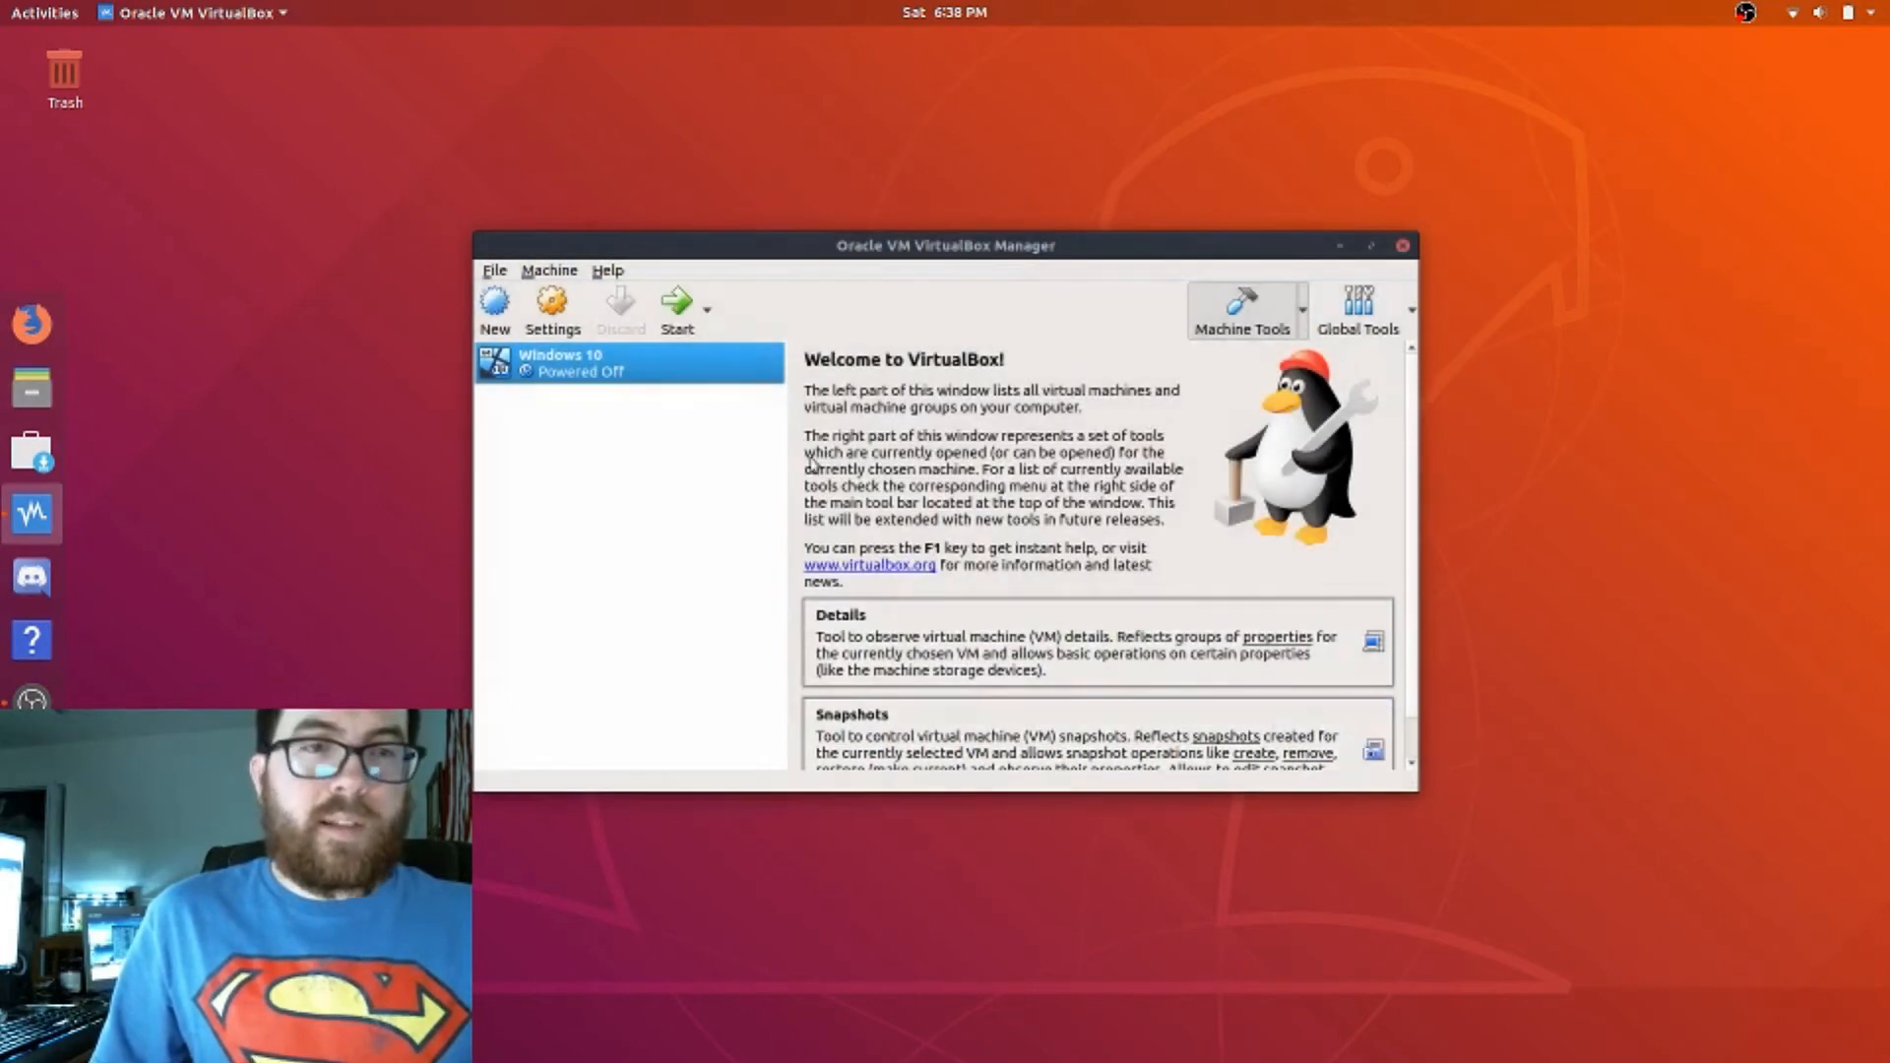
Start the Windows 10 virtual machine, minimize the VirtualBox Manager and reposition the machine's window on the desktop.
{"action": "left_click", "coordinate": [678, 308]}
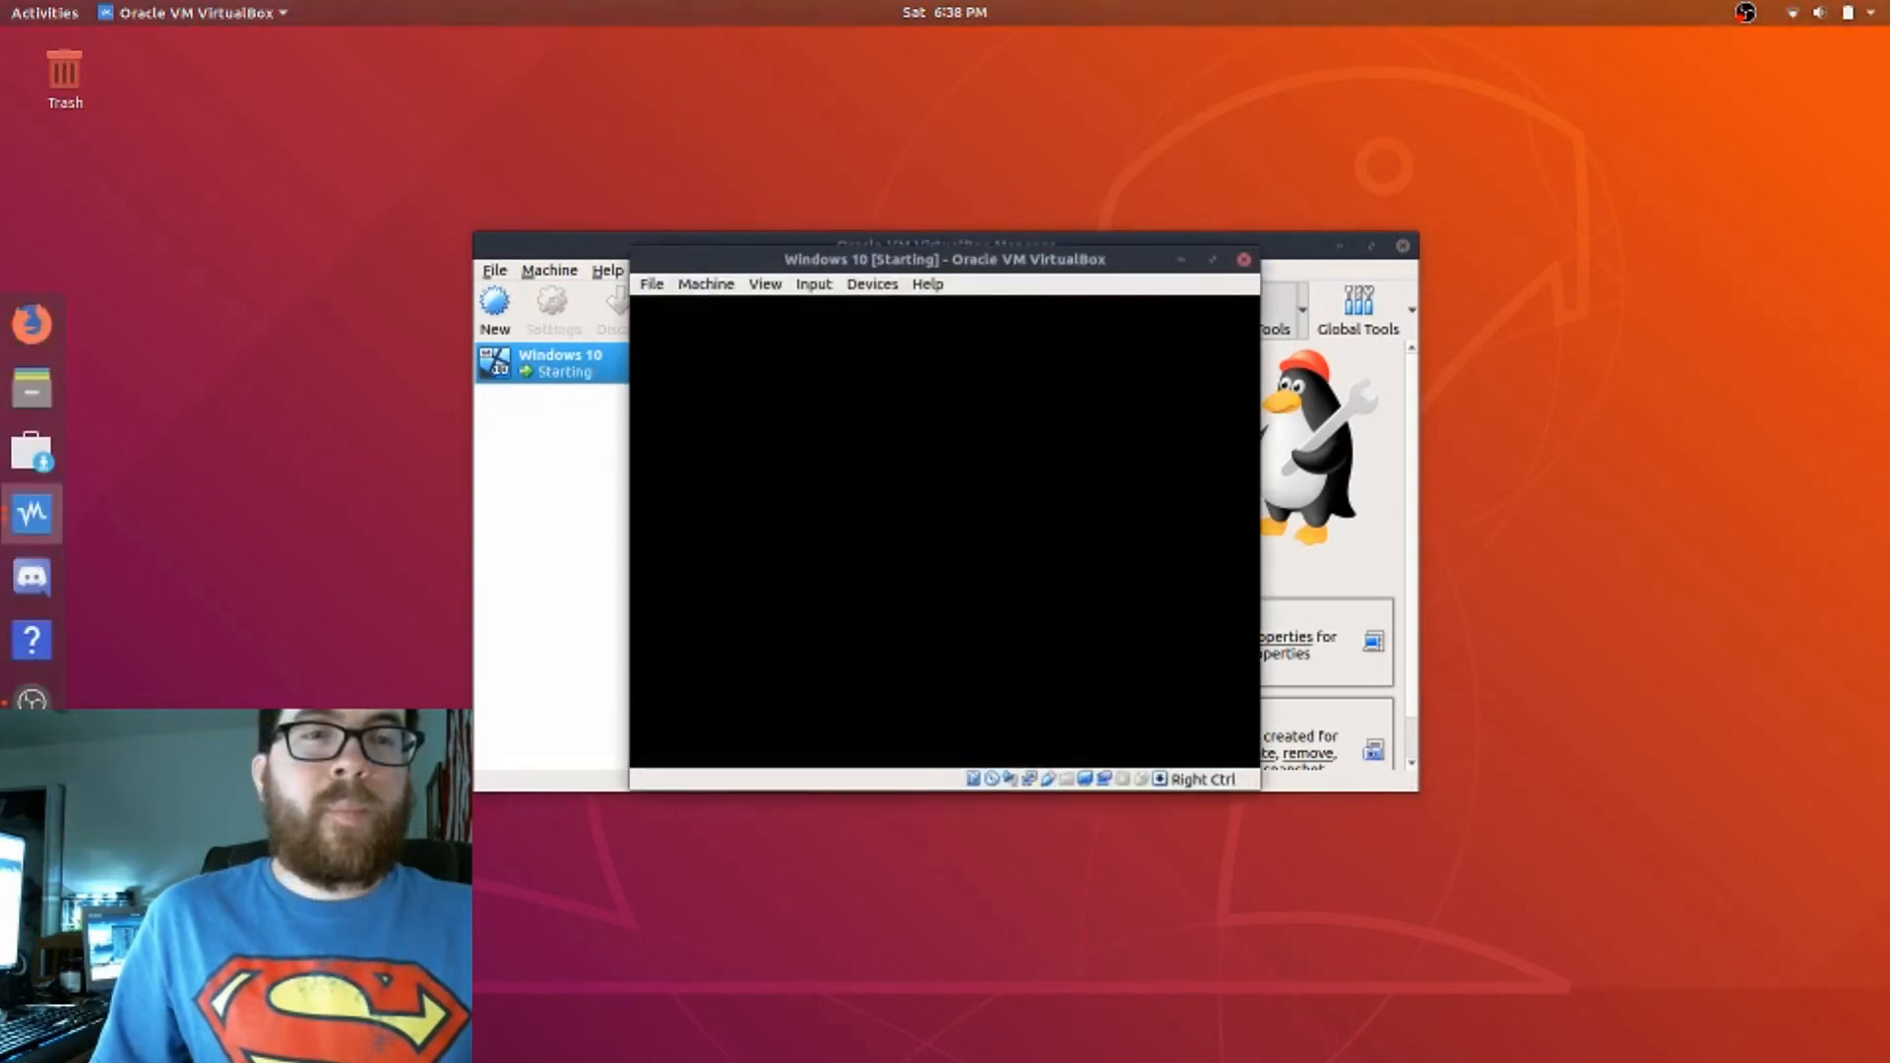
{"action": "left_click", "coordinate": [1341, 247]}
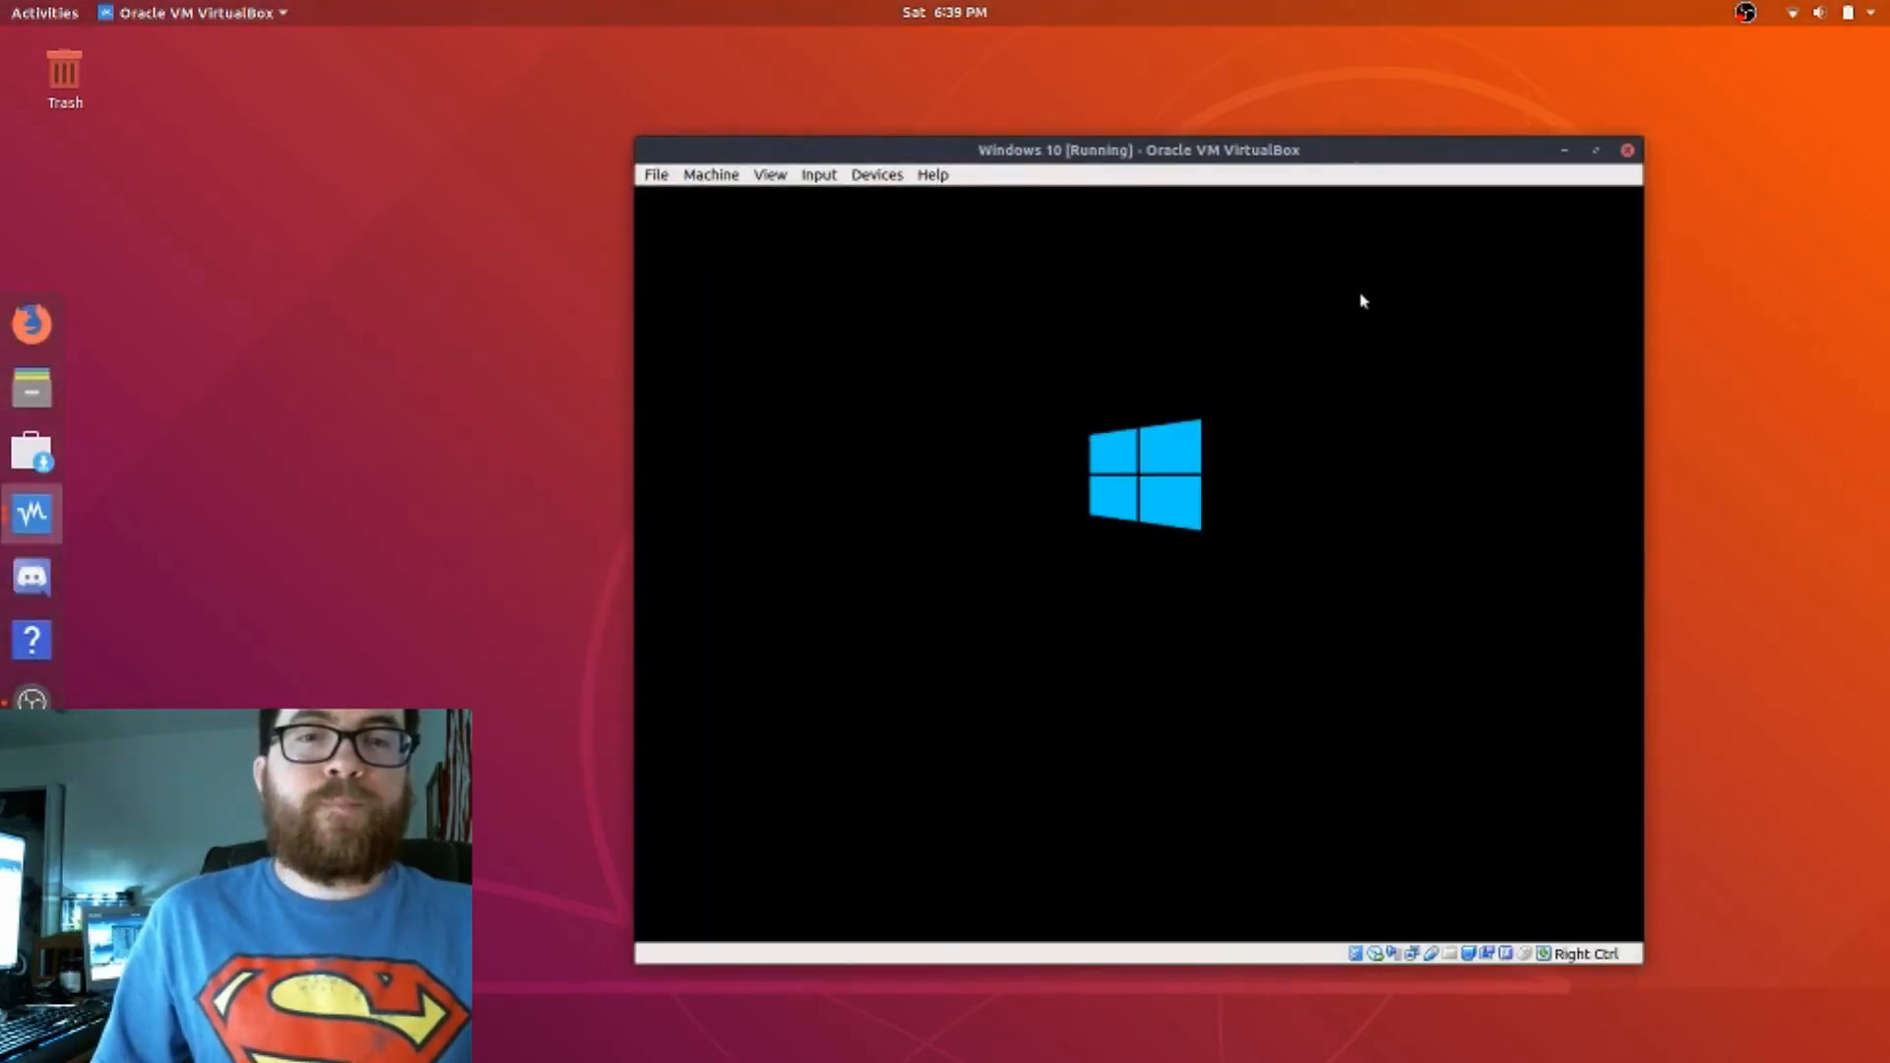
{"action": "left_click_drag", "start_coordinate": [1462, 168], "coordinate": [1295, 98]}
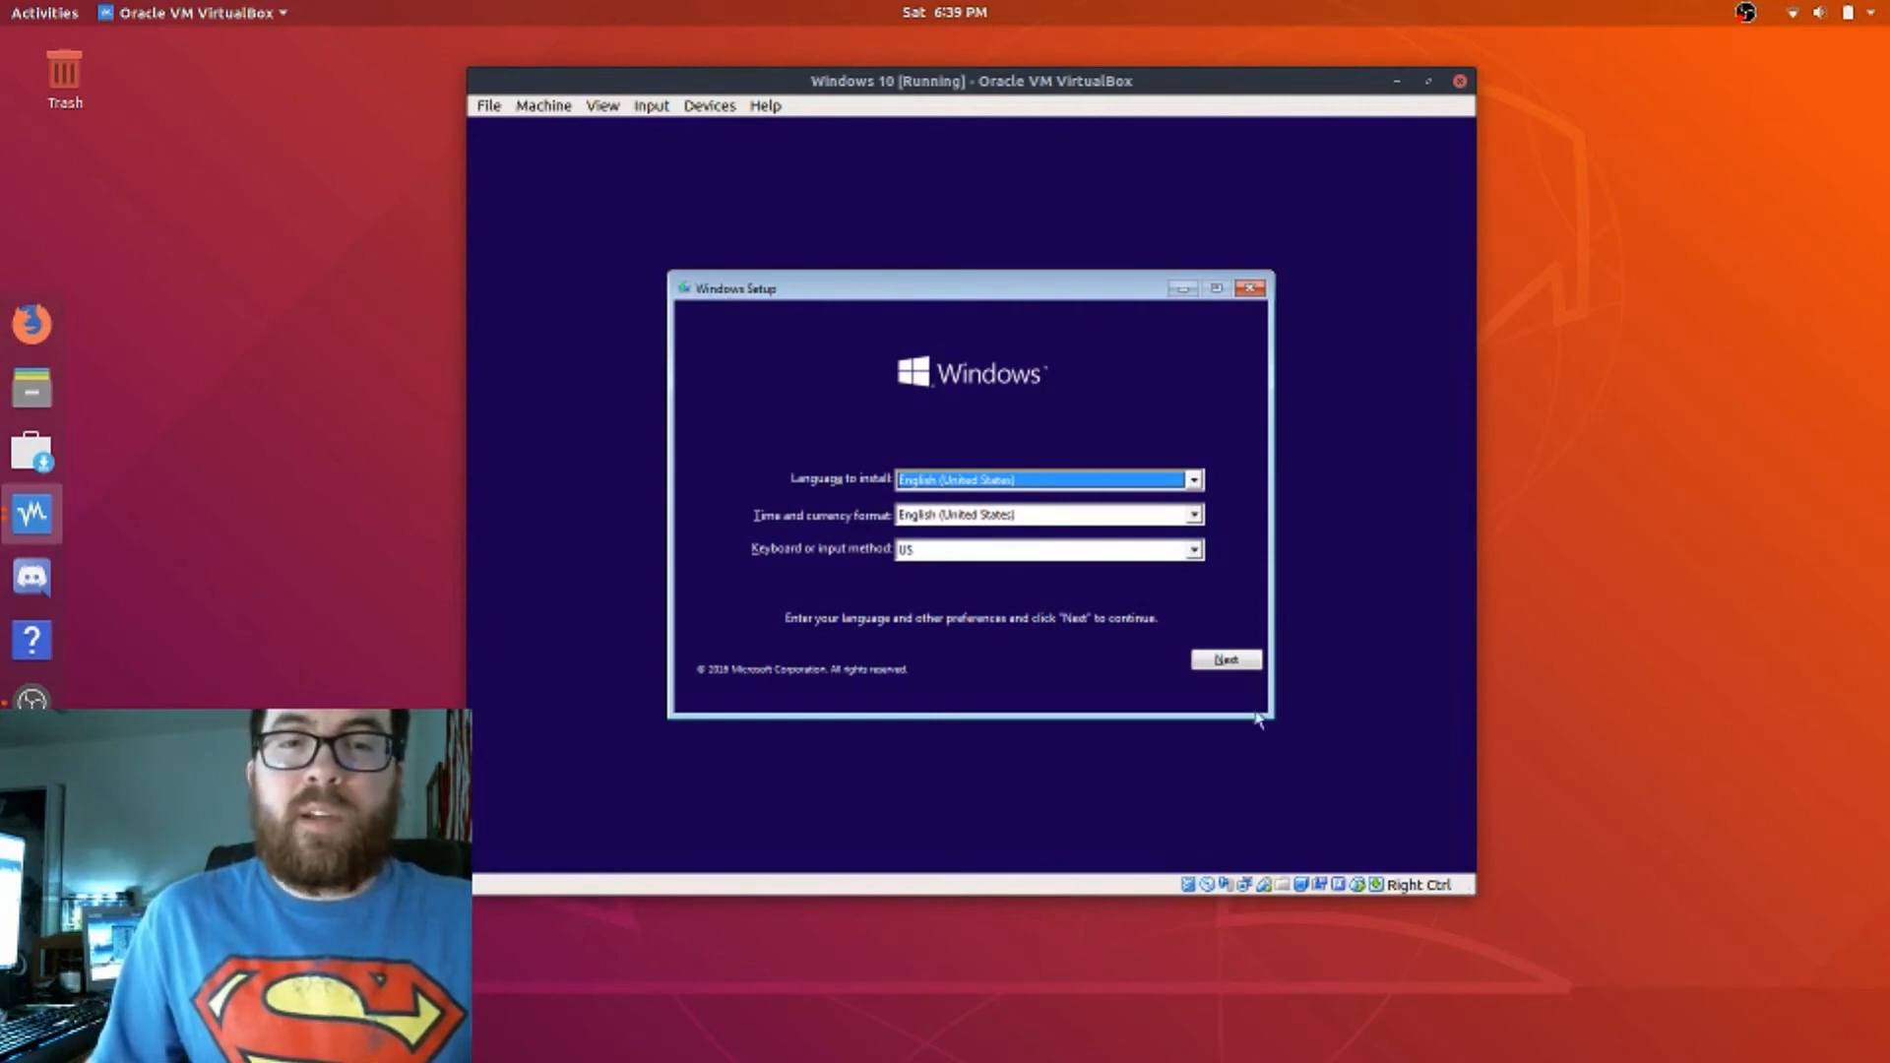
Begin the Windows installation with English (United States) language and US keyboard, and skip entering a product key.
{"action": "left_click", "coordinate": [1243, 663]}
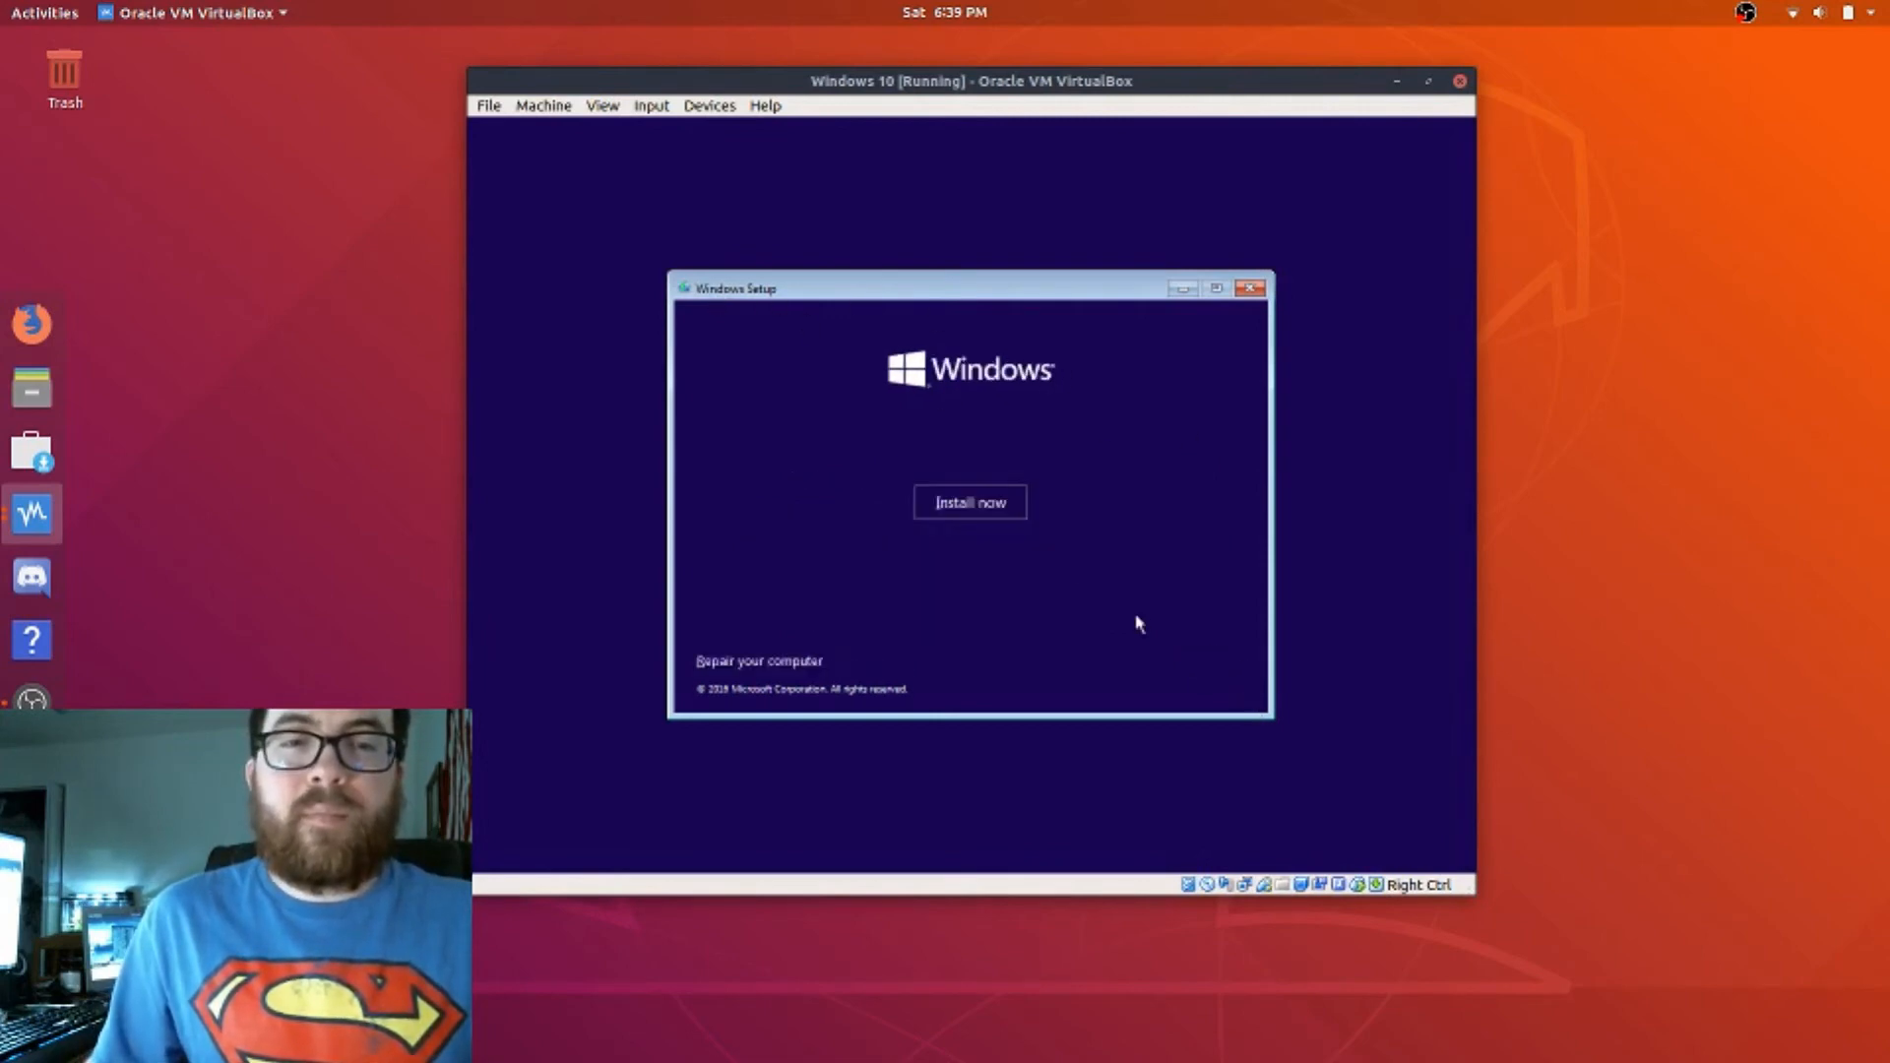
{"action": "left_click", "coordinate": [990, 506]}
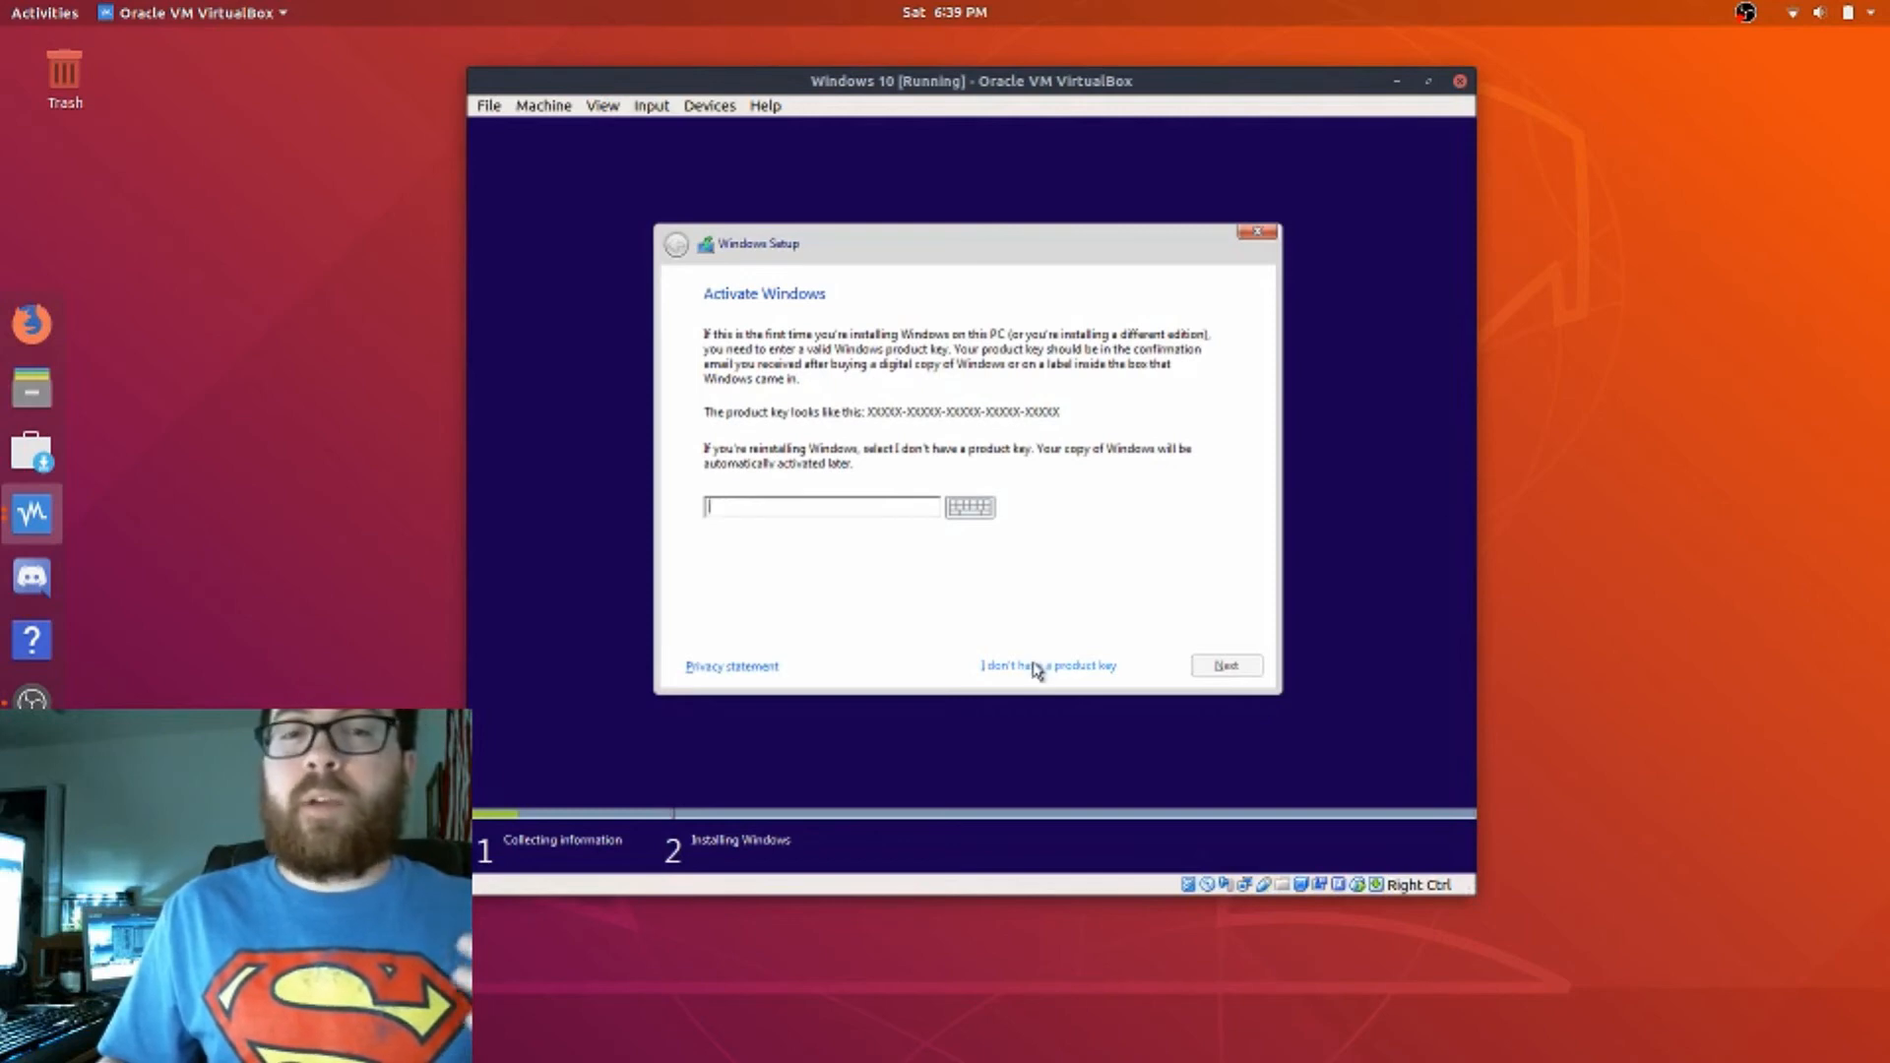
{"action": "left_click", "coordinate": [1035, 666]}
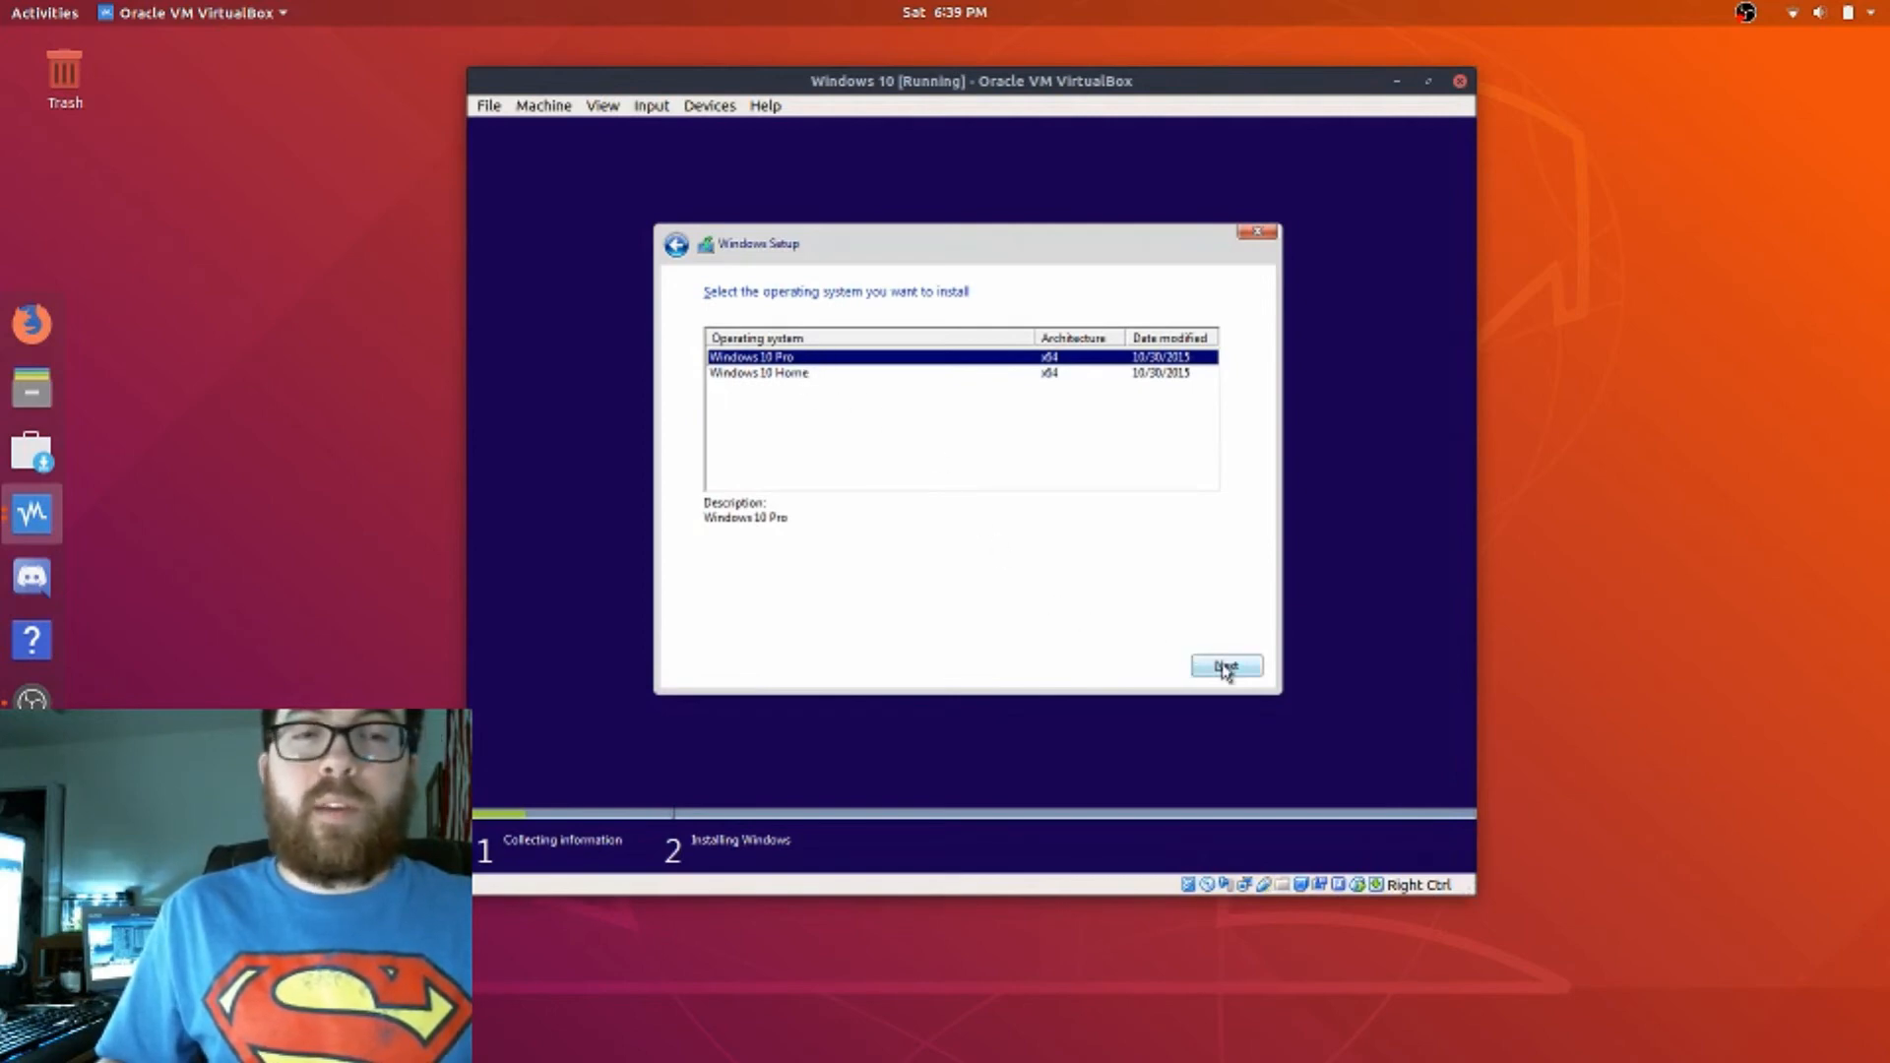
Select Windows 10 Pro as the operating system to install and accept the license terms.
{"action": "left_click", "coordinate": [1226, 669]}
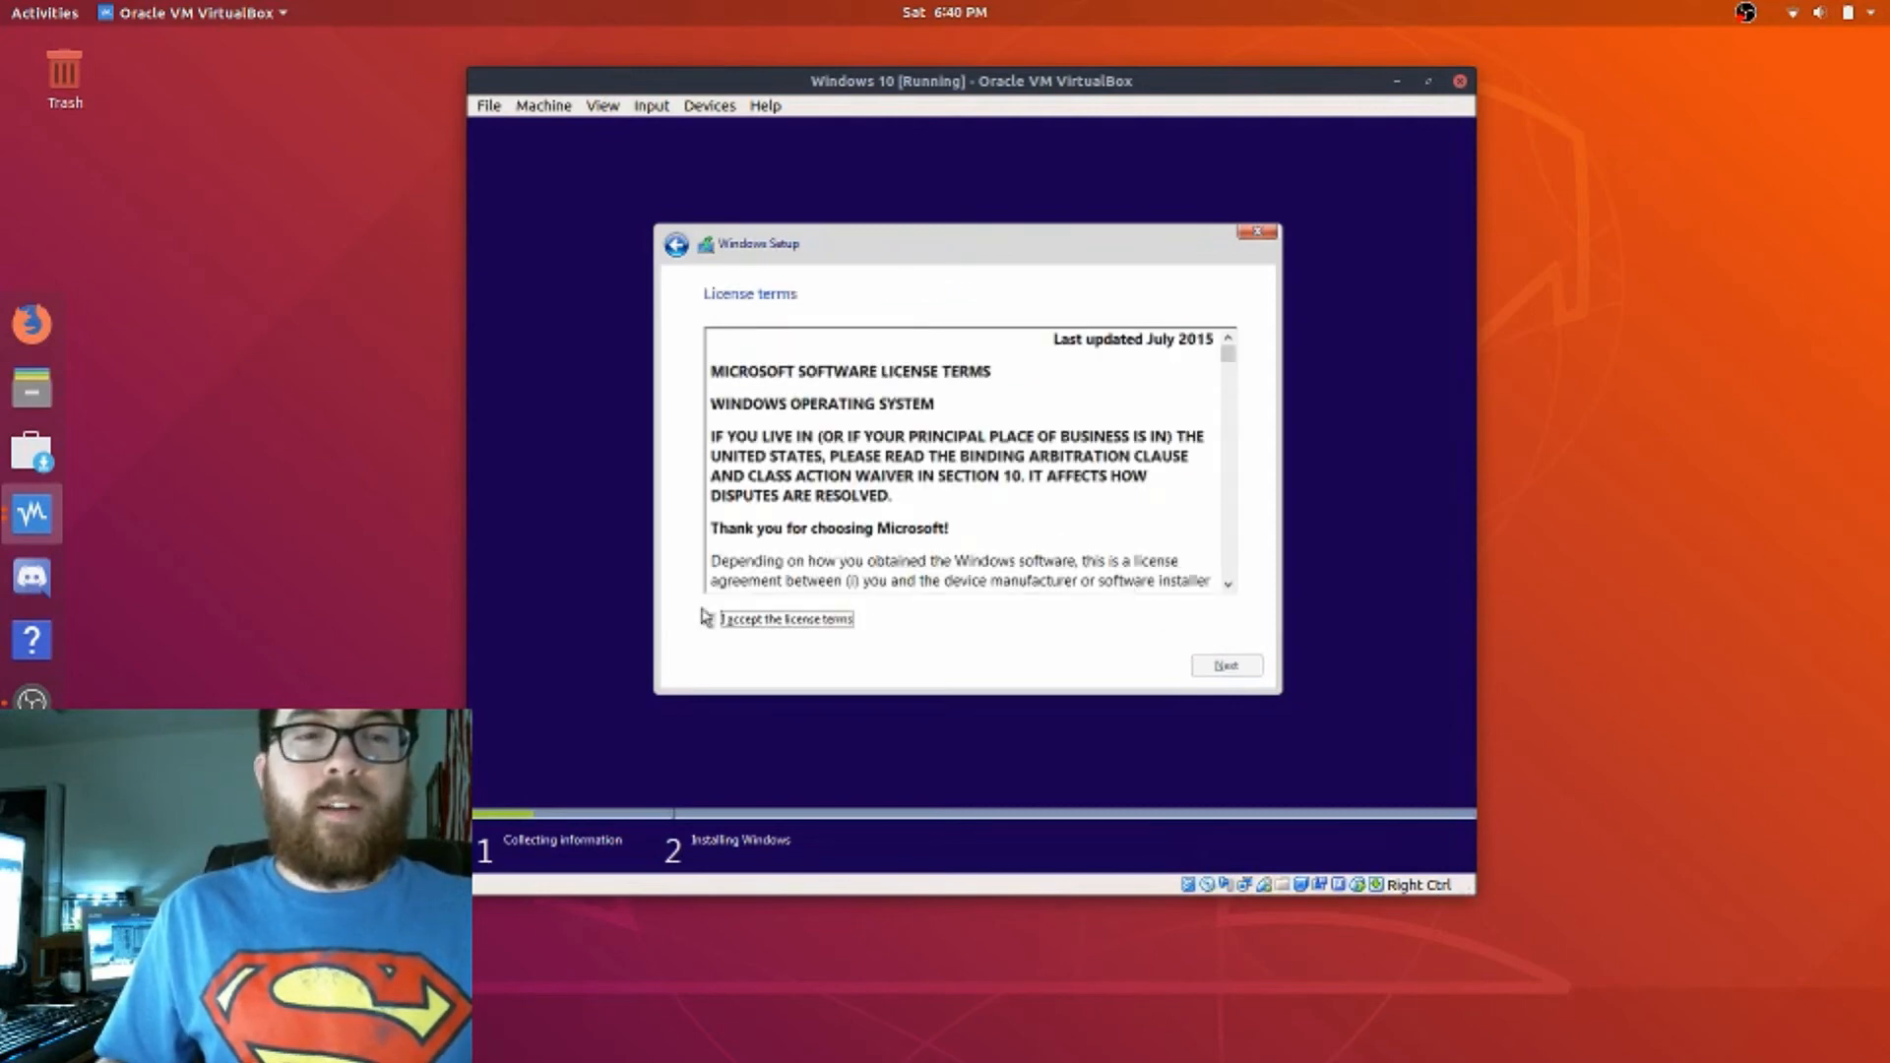
{"action": "left_click", "coordinate": [709, 617]}
{"action": "left_click", "coordinate": [1223, 666]}
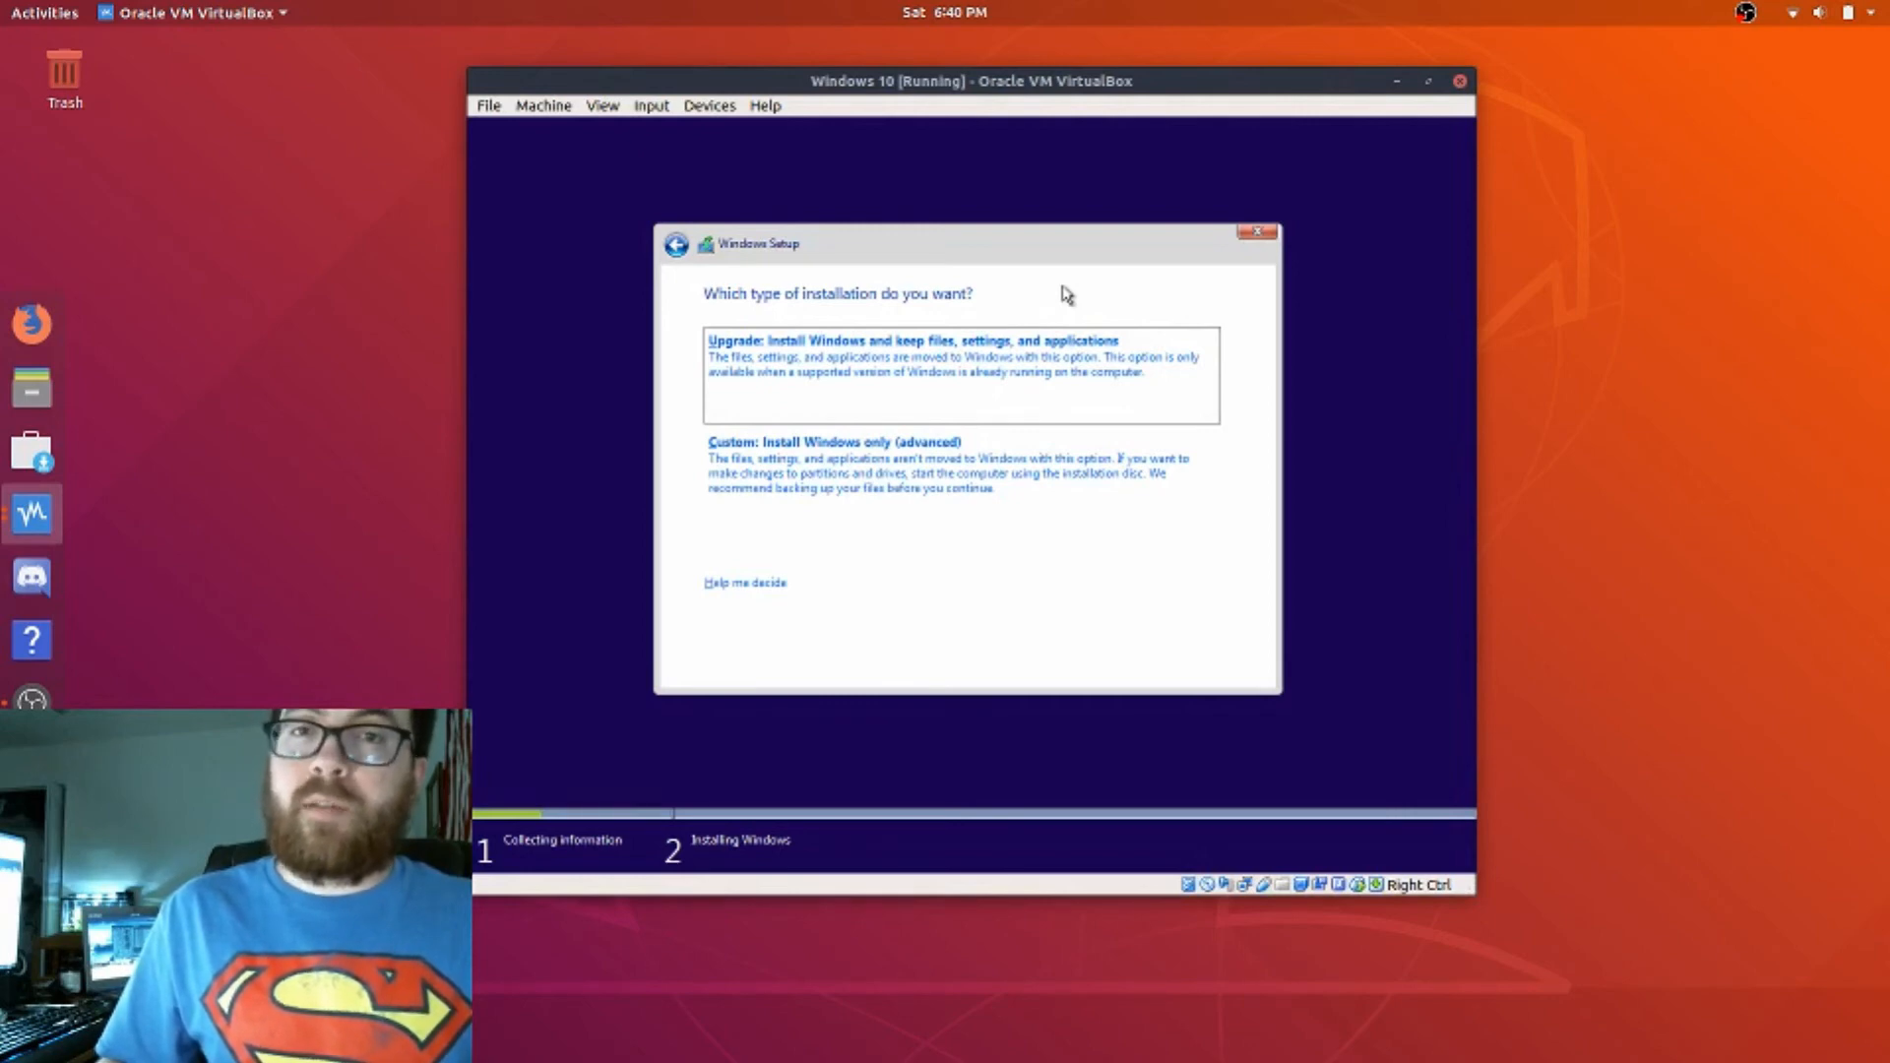
Choose a custom Windows-only installation and install it on the unallocated space of Drive 0.
{"action": "left_click", "coordinate": [860, 464]}
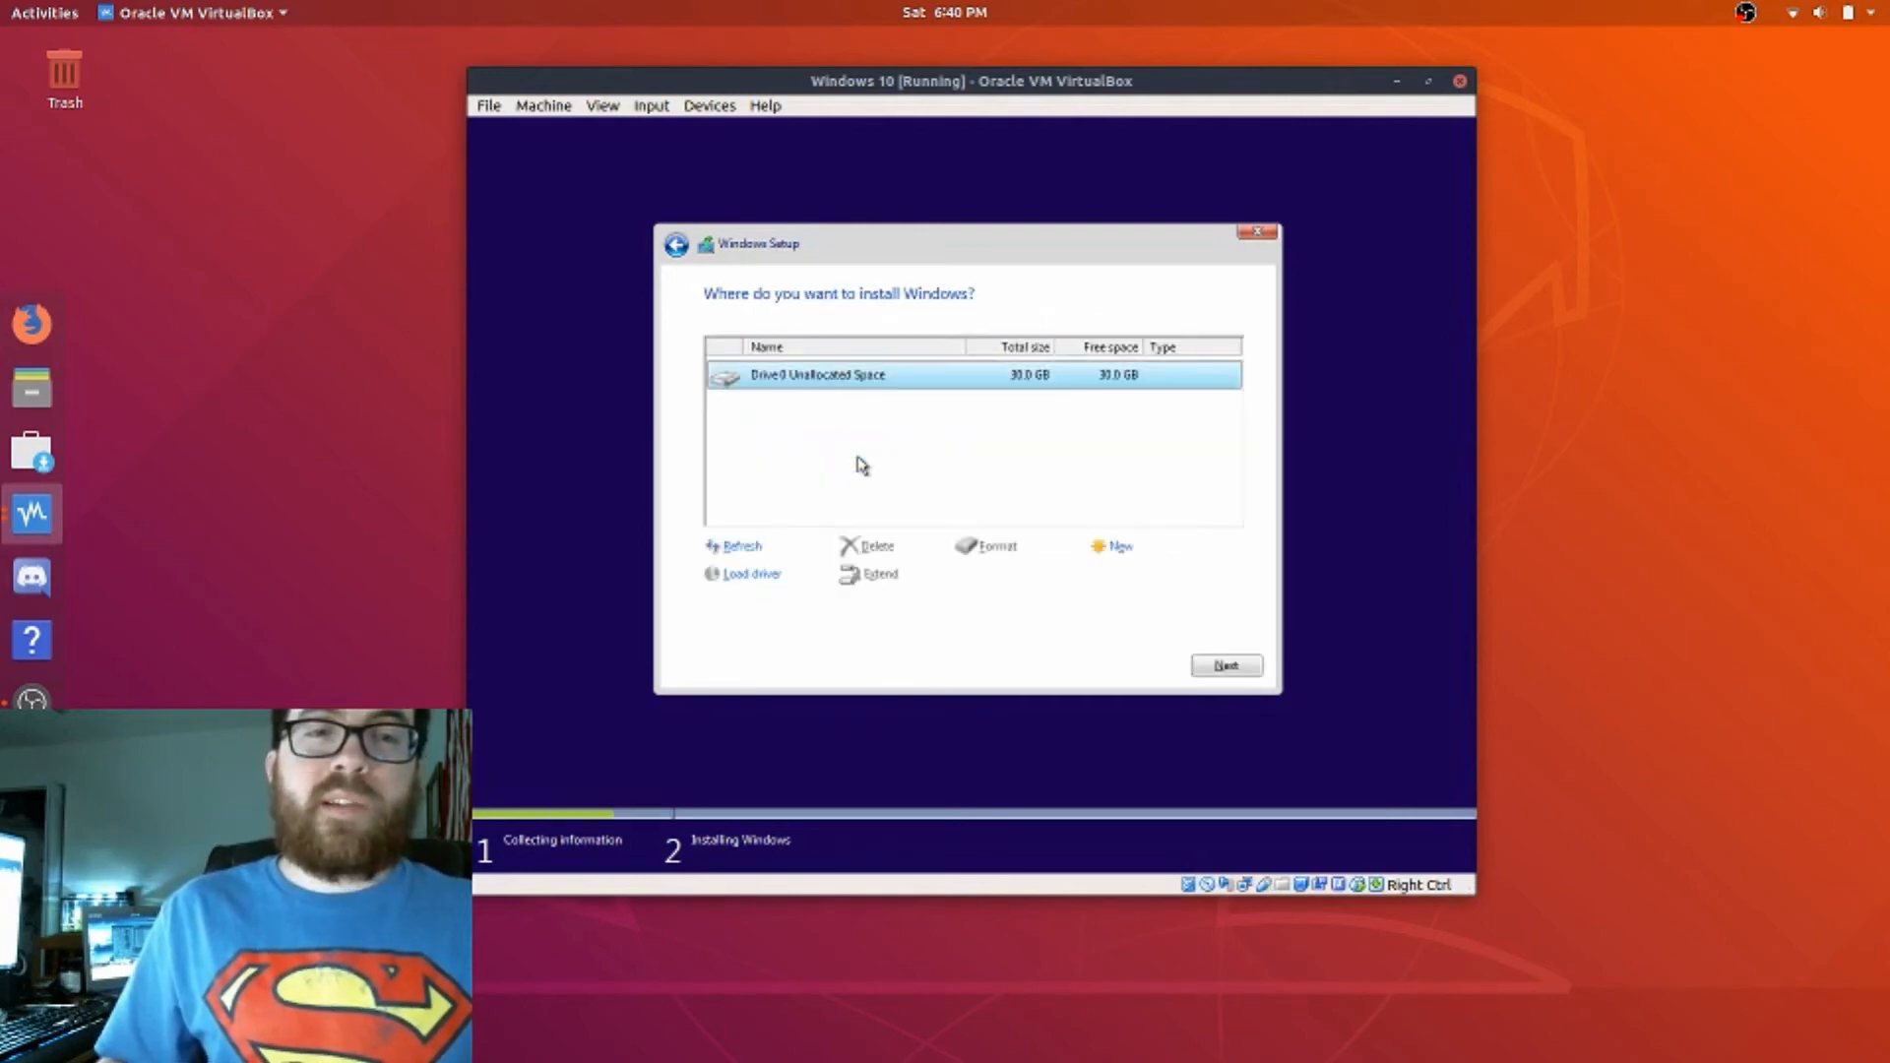
{"action": "left_click", "coordinate": [1225, 666]}
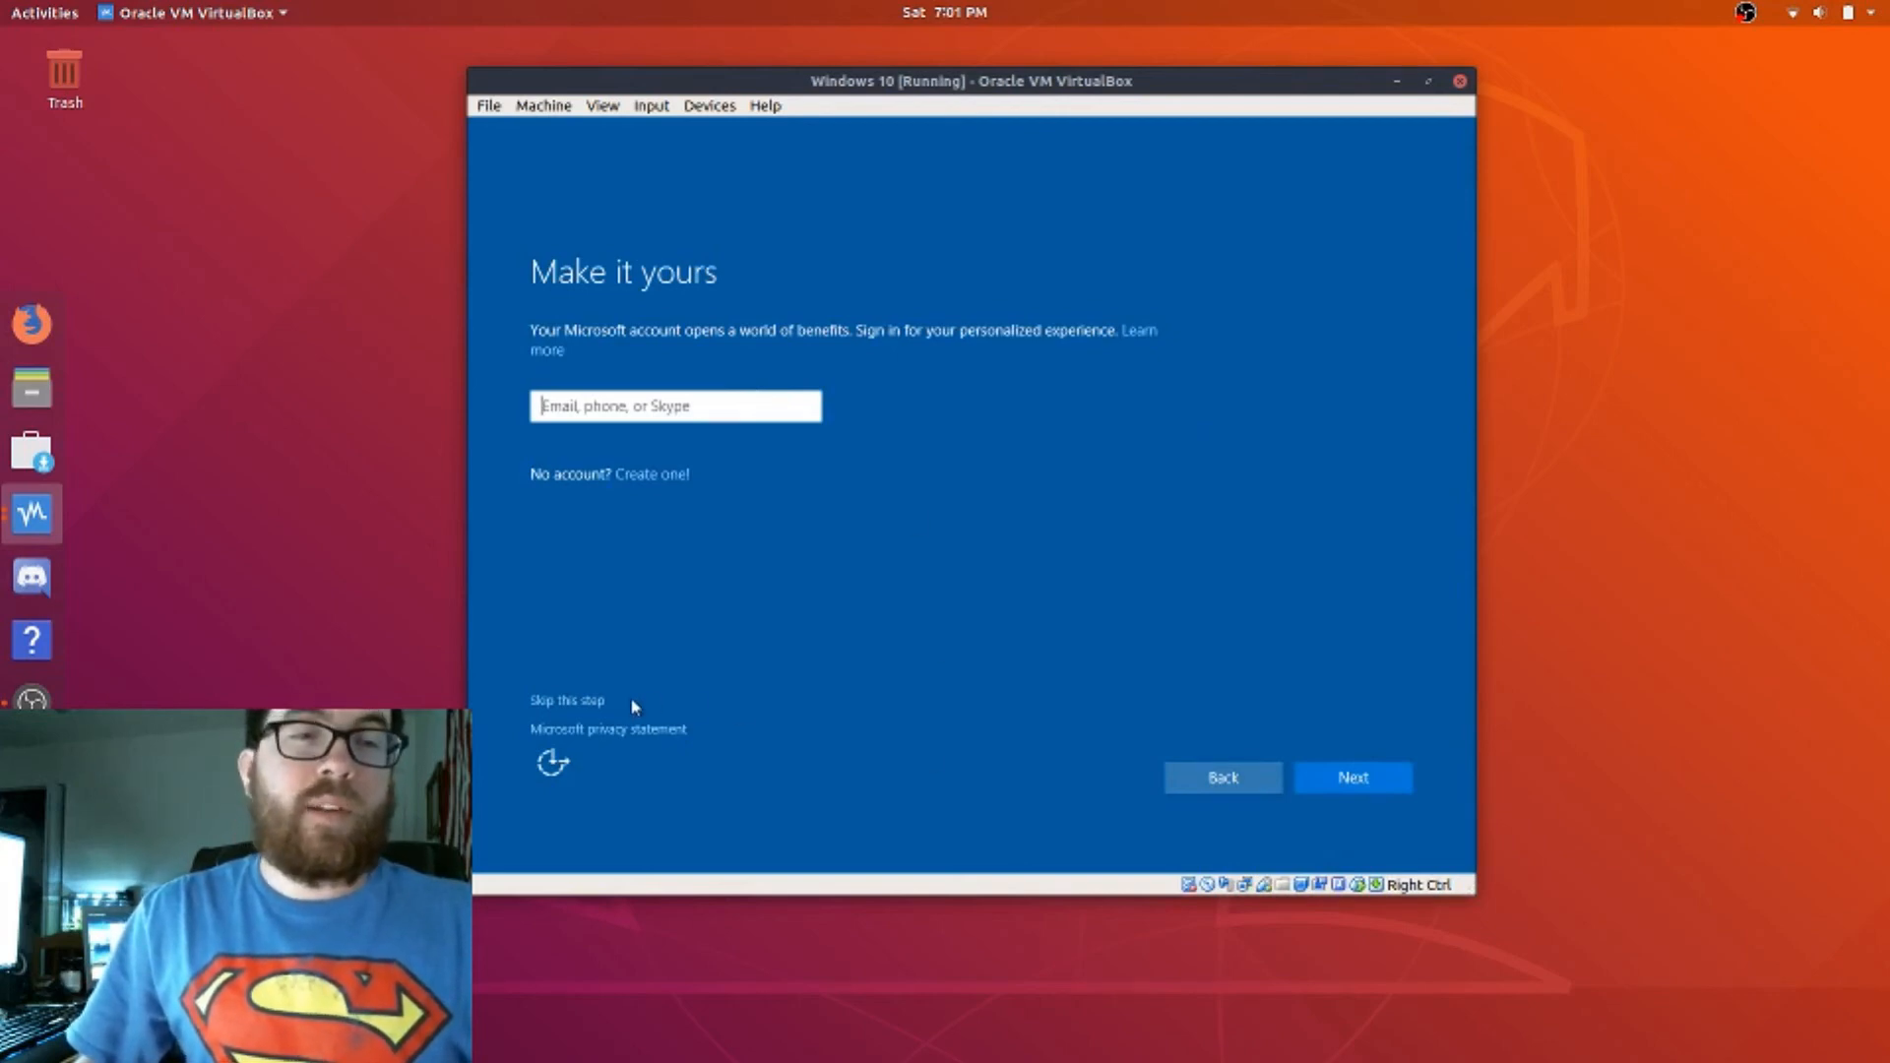
Skip the Microsoft account sign-in and enter ThatTechGuy as the user name of the local account.
{"action": "left_click", "coordinate": [591, 704]}
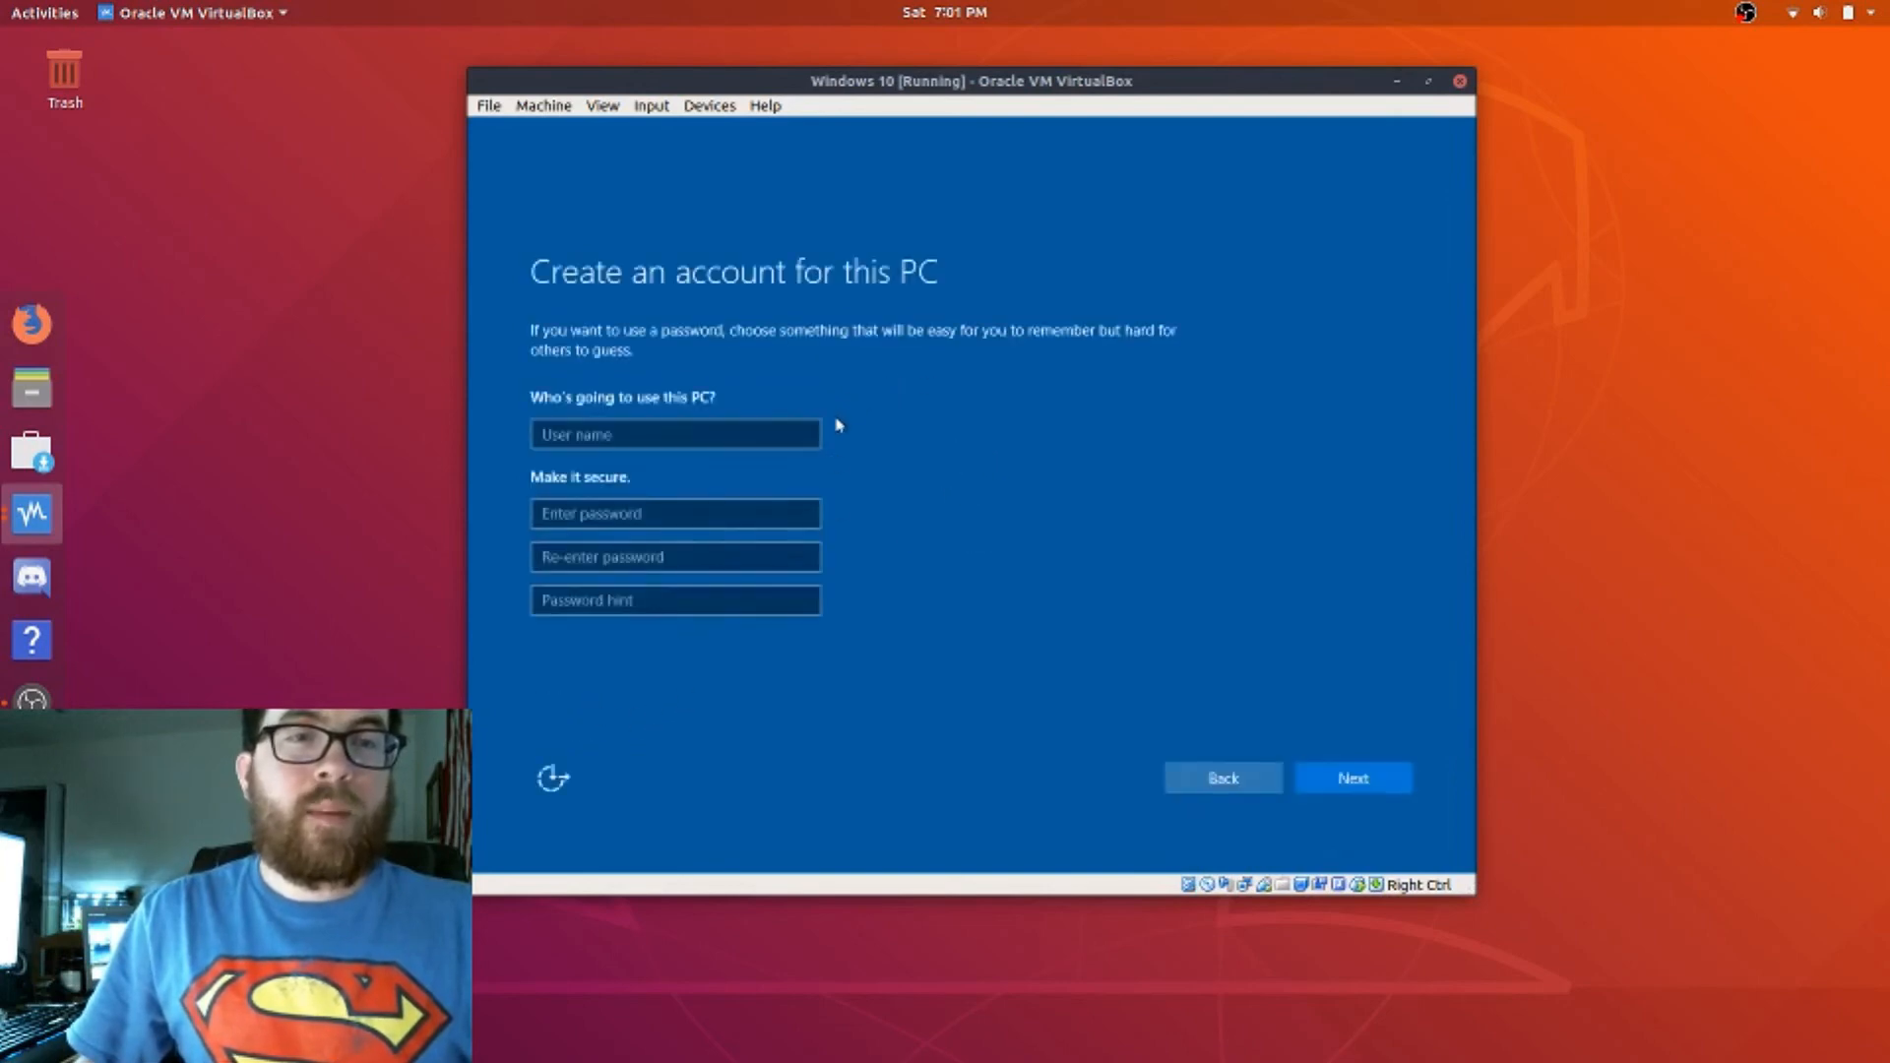
{"action": "left_click", "coordinate": [768, 443]}
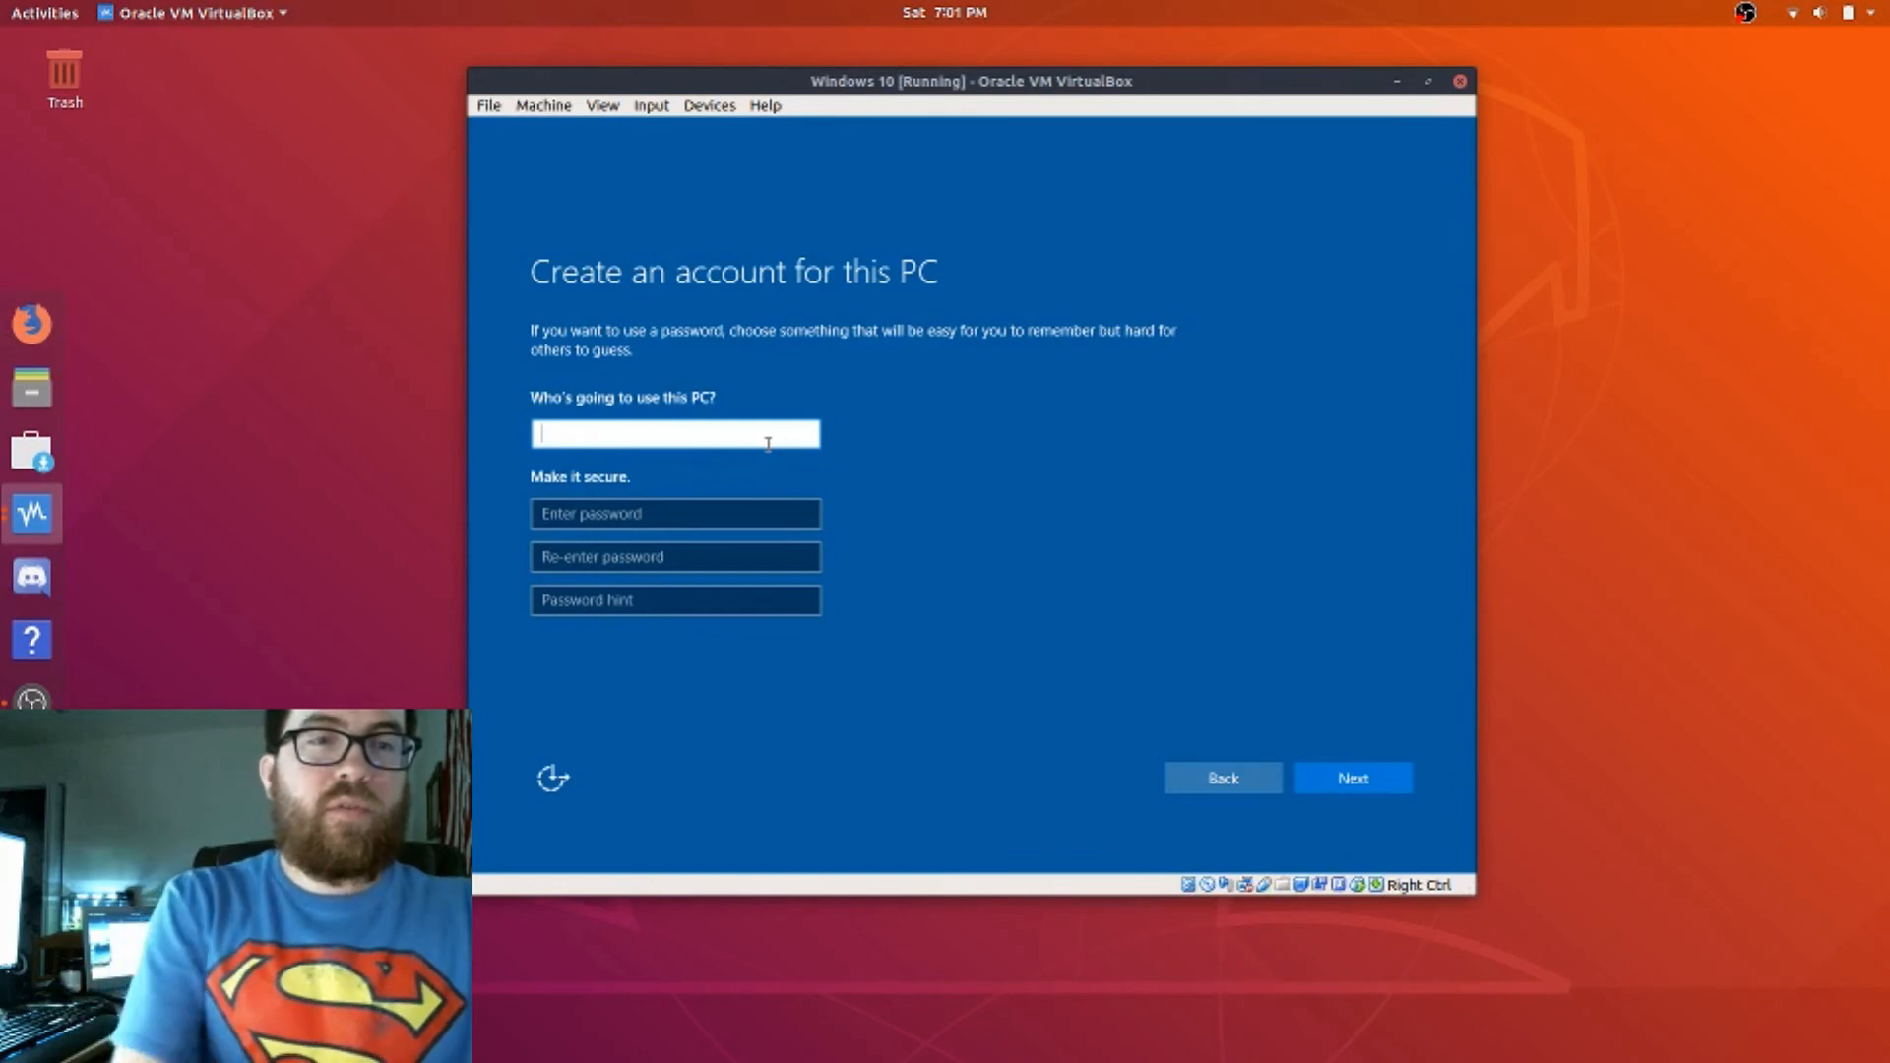
{"action": "type", "text": "ThatTechGuy"}
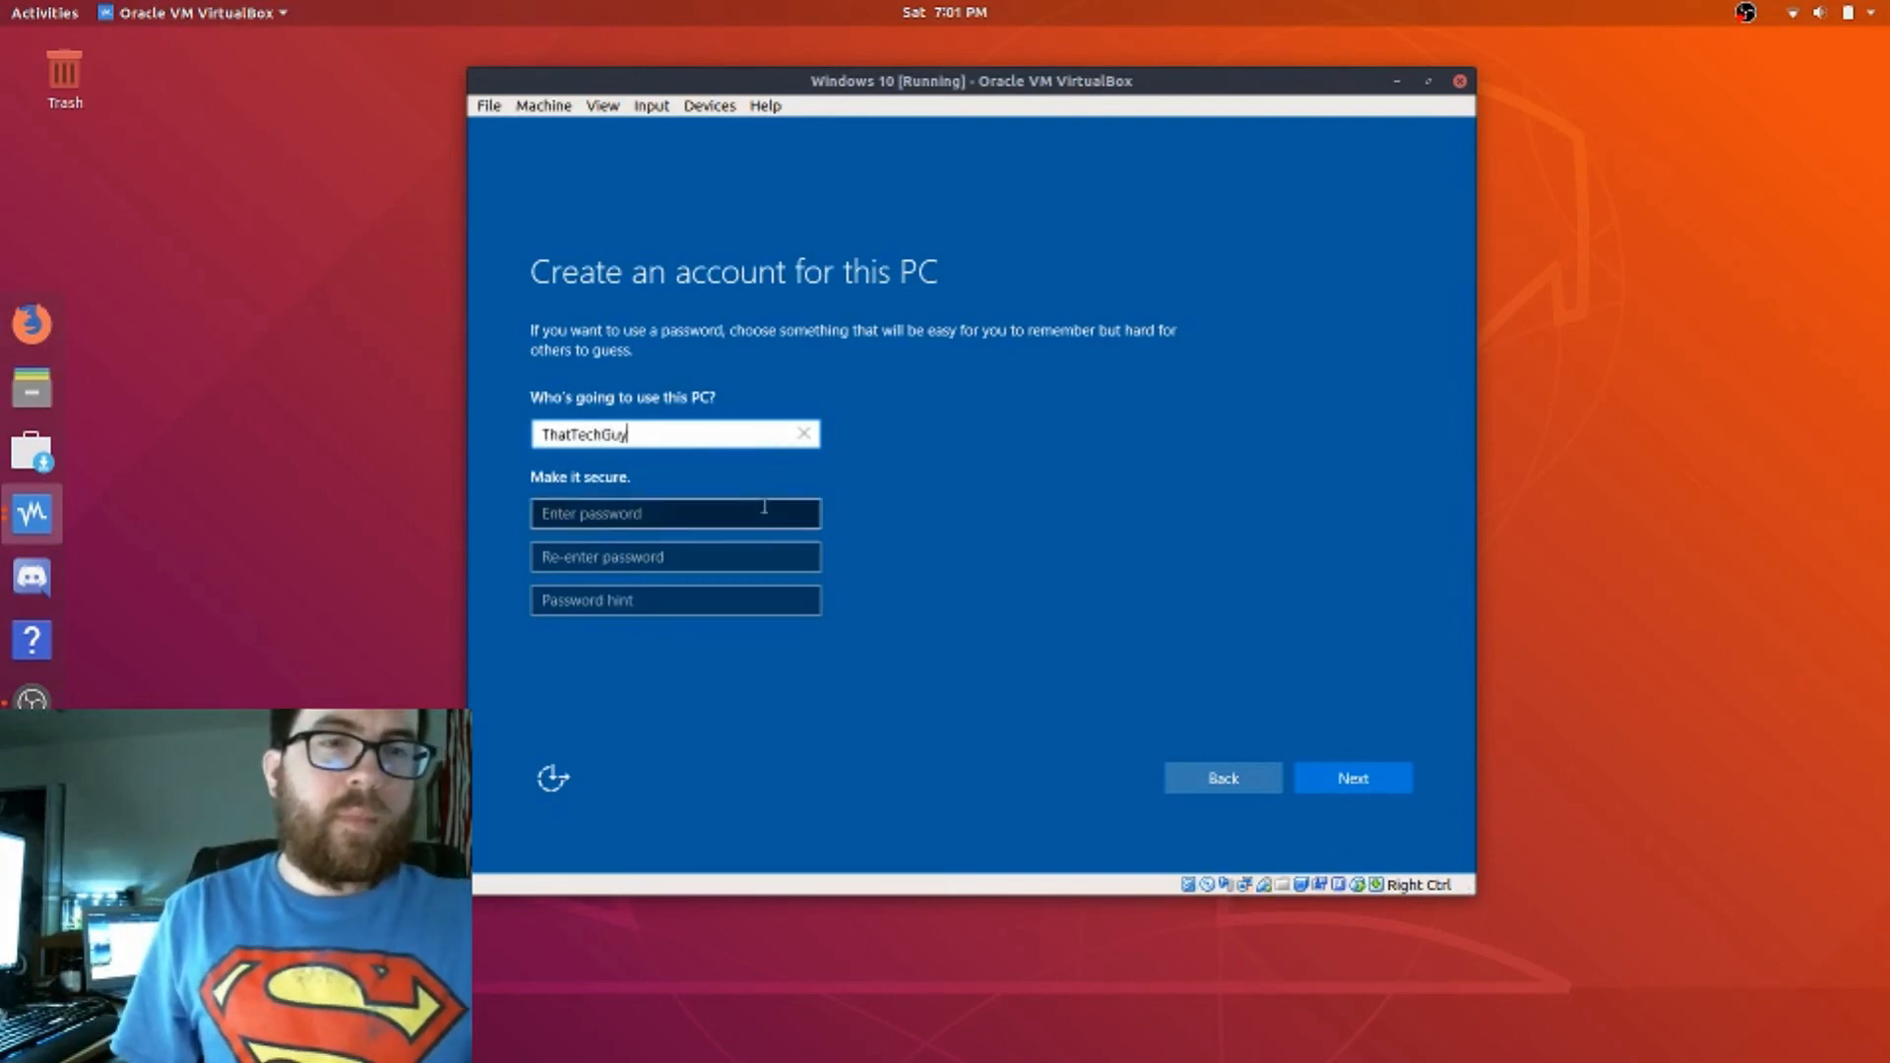
Enter and confirm the local account password, fill in a password hint, and submit the account details.
{"action": "key", "text": "Tab"}
{"action": "type", "text": "p"}
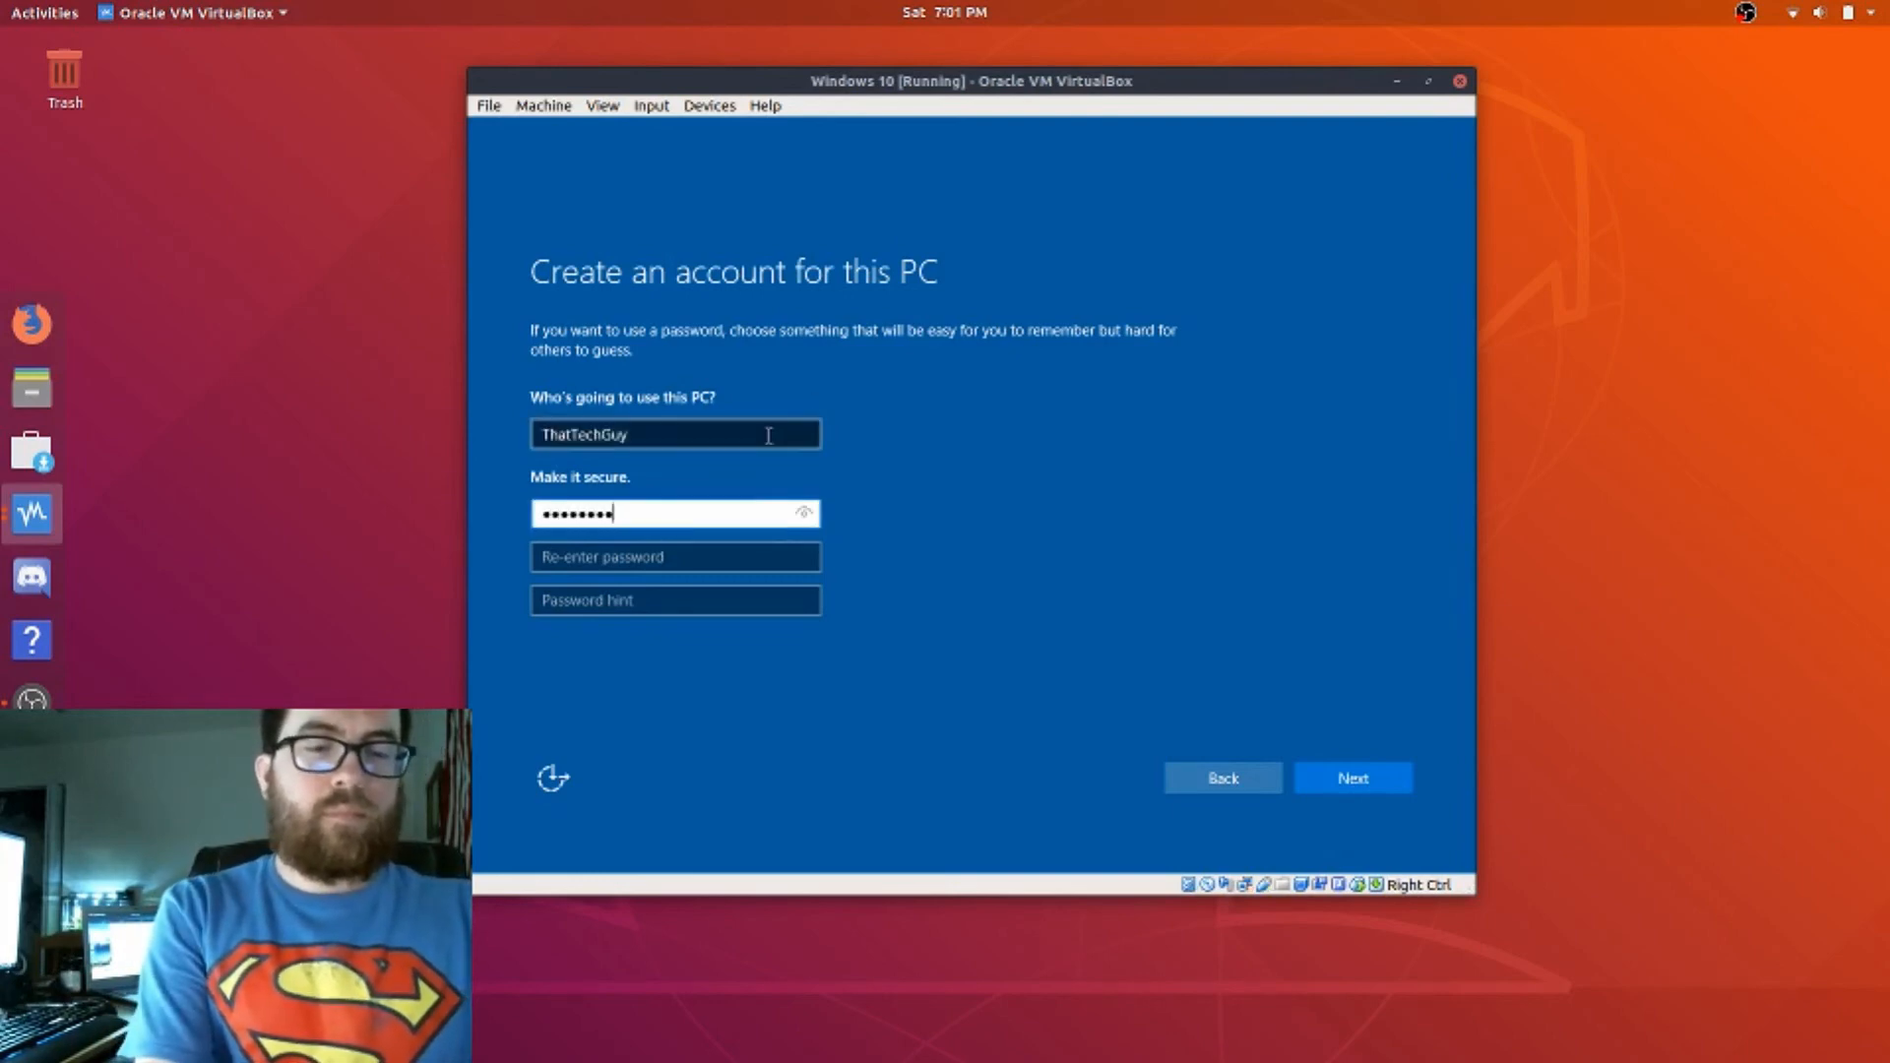
{"action": "type", "text": "•••••"}
{"action": "key", "text": "Tab"}
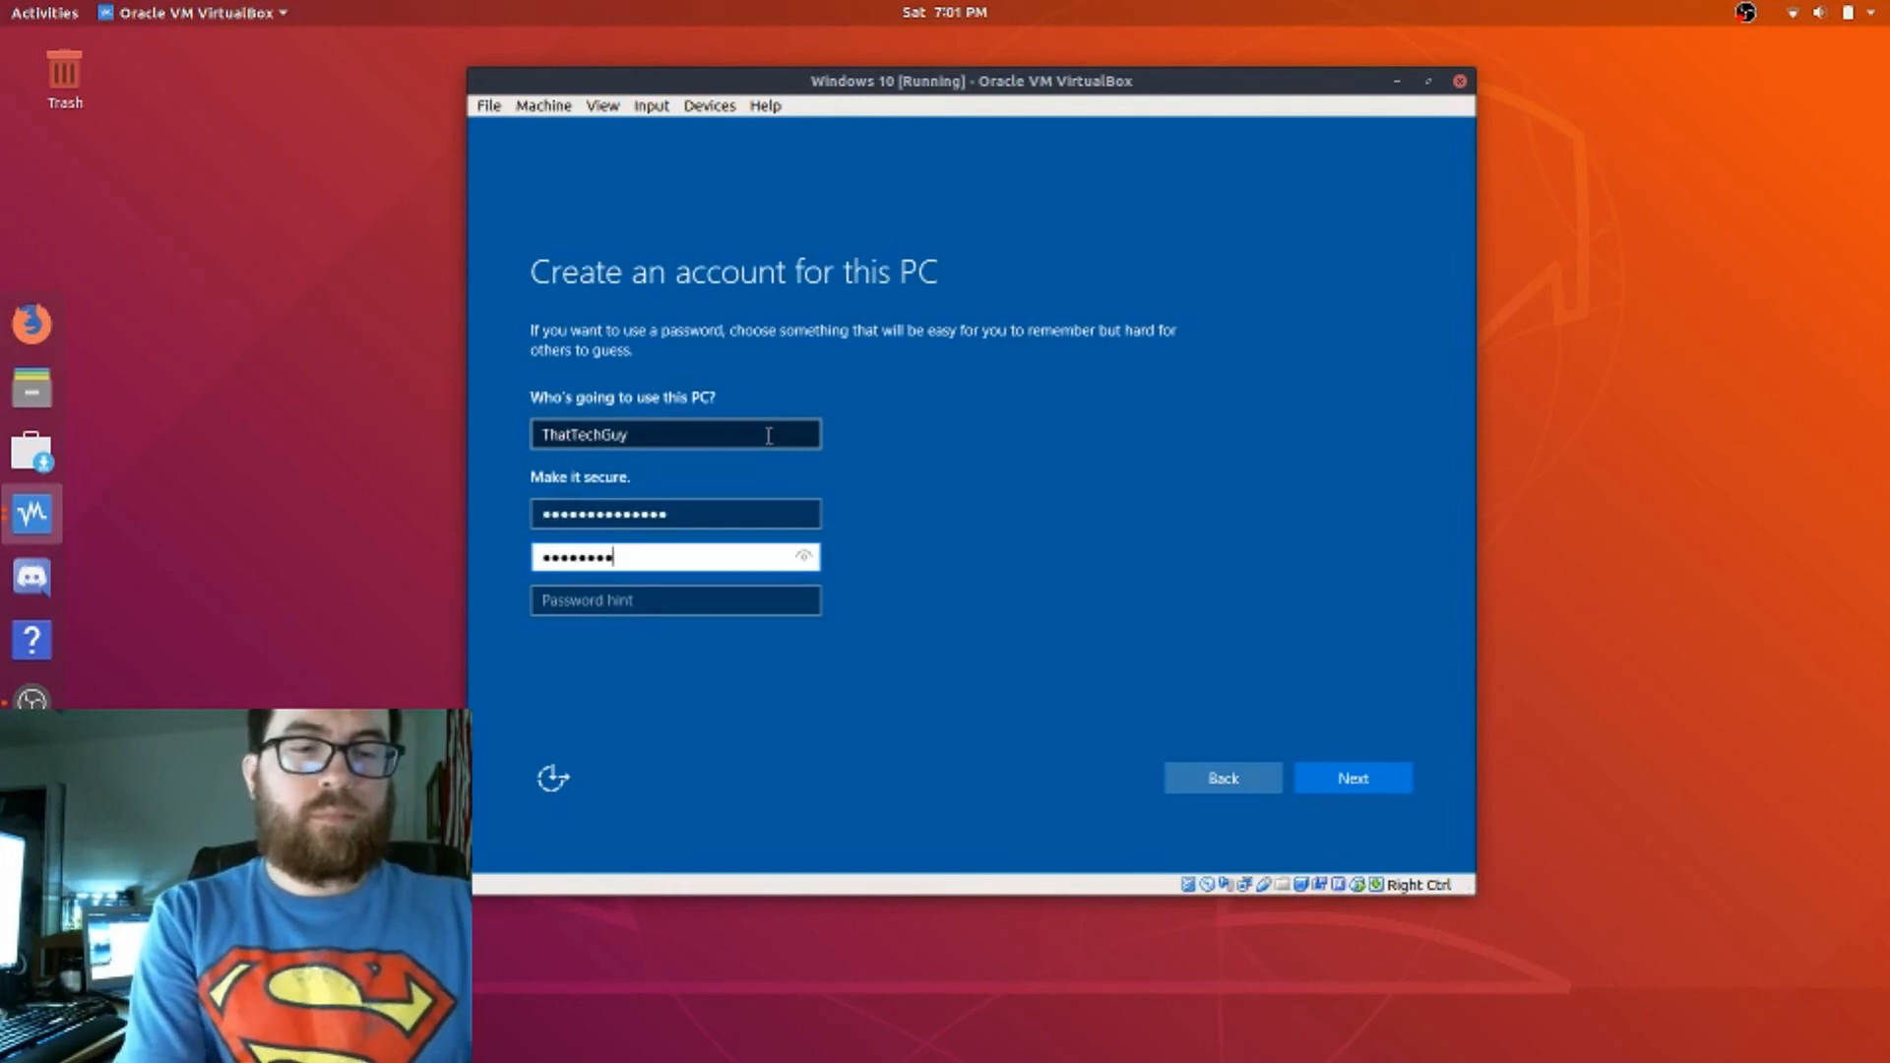
{"action": "type", "text": "••••••••••••••"}
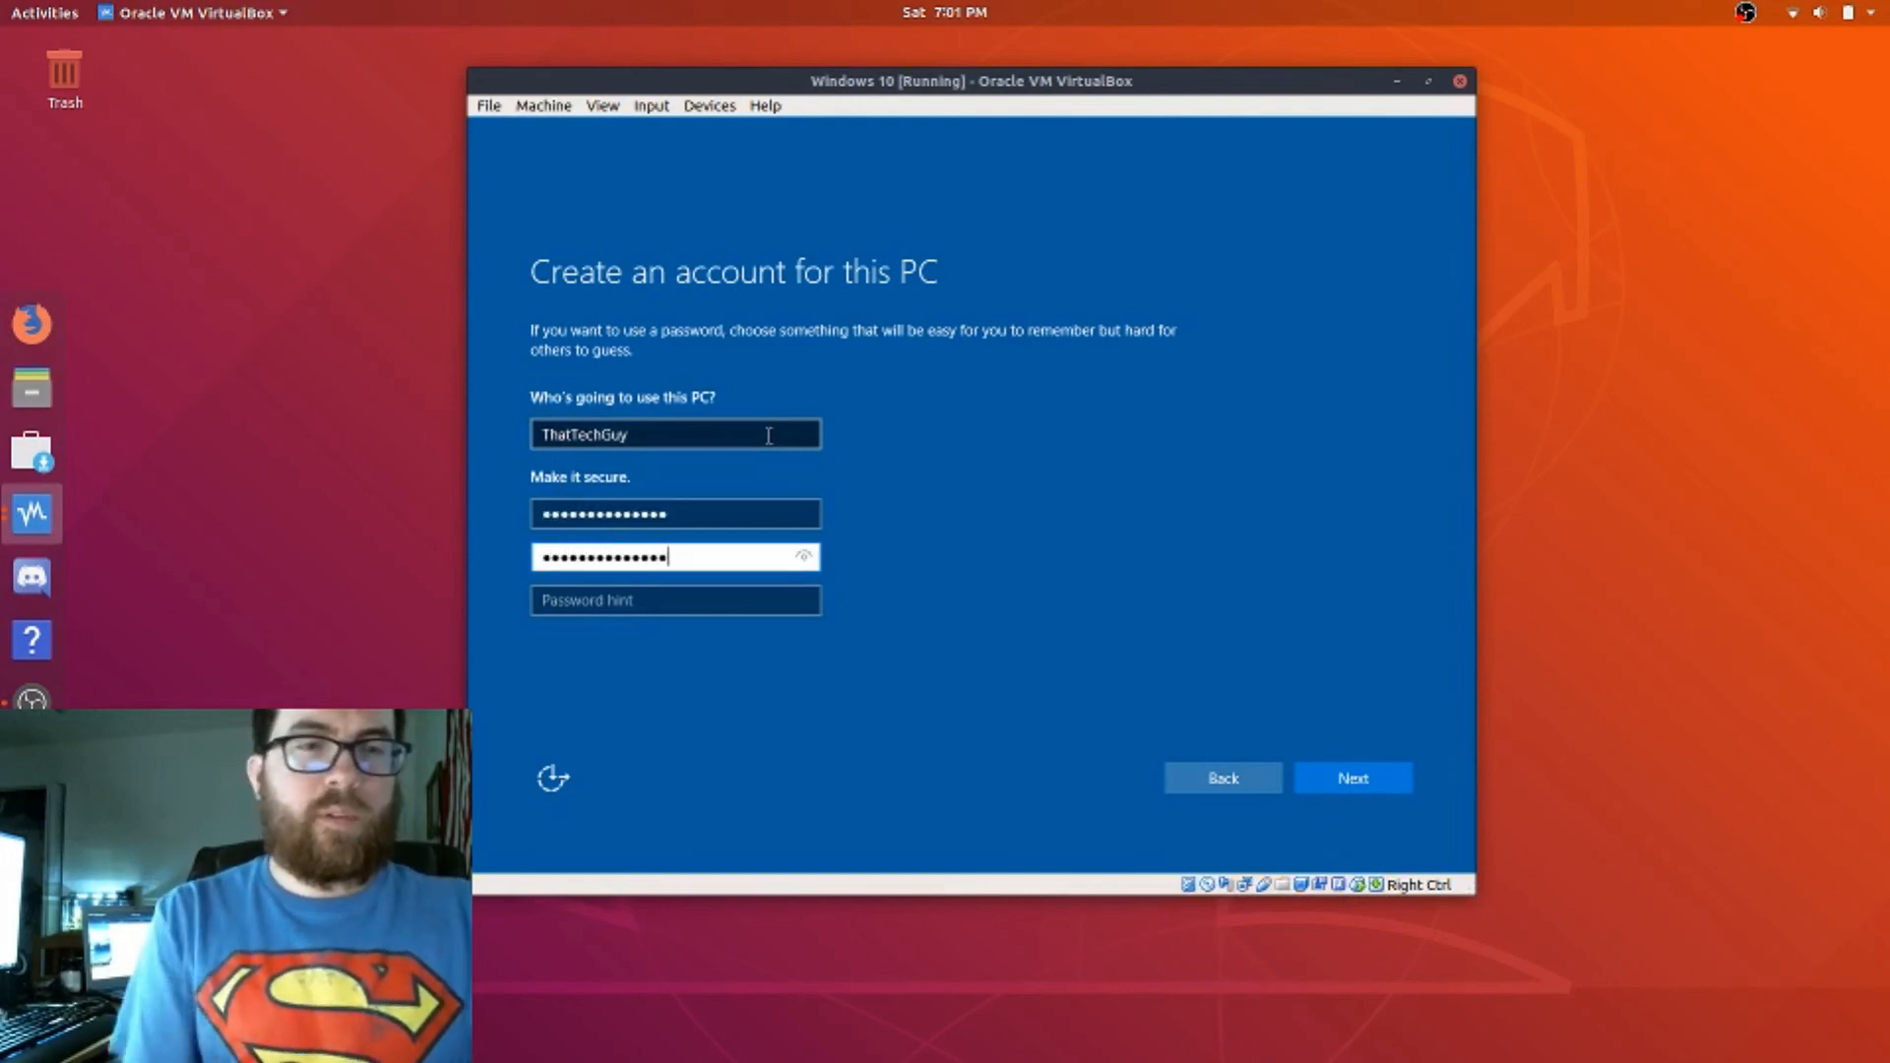
{"action": "left_click", "coordinate": [738, 599]}
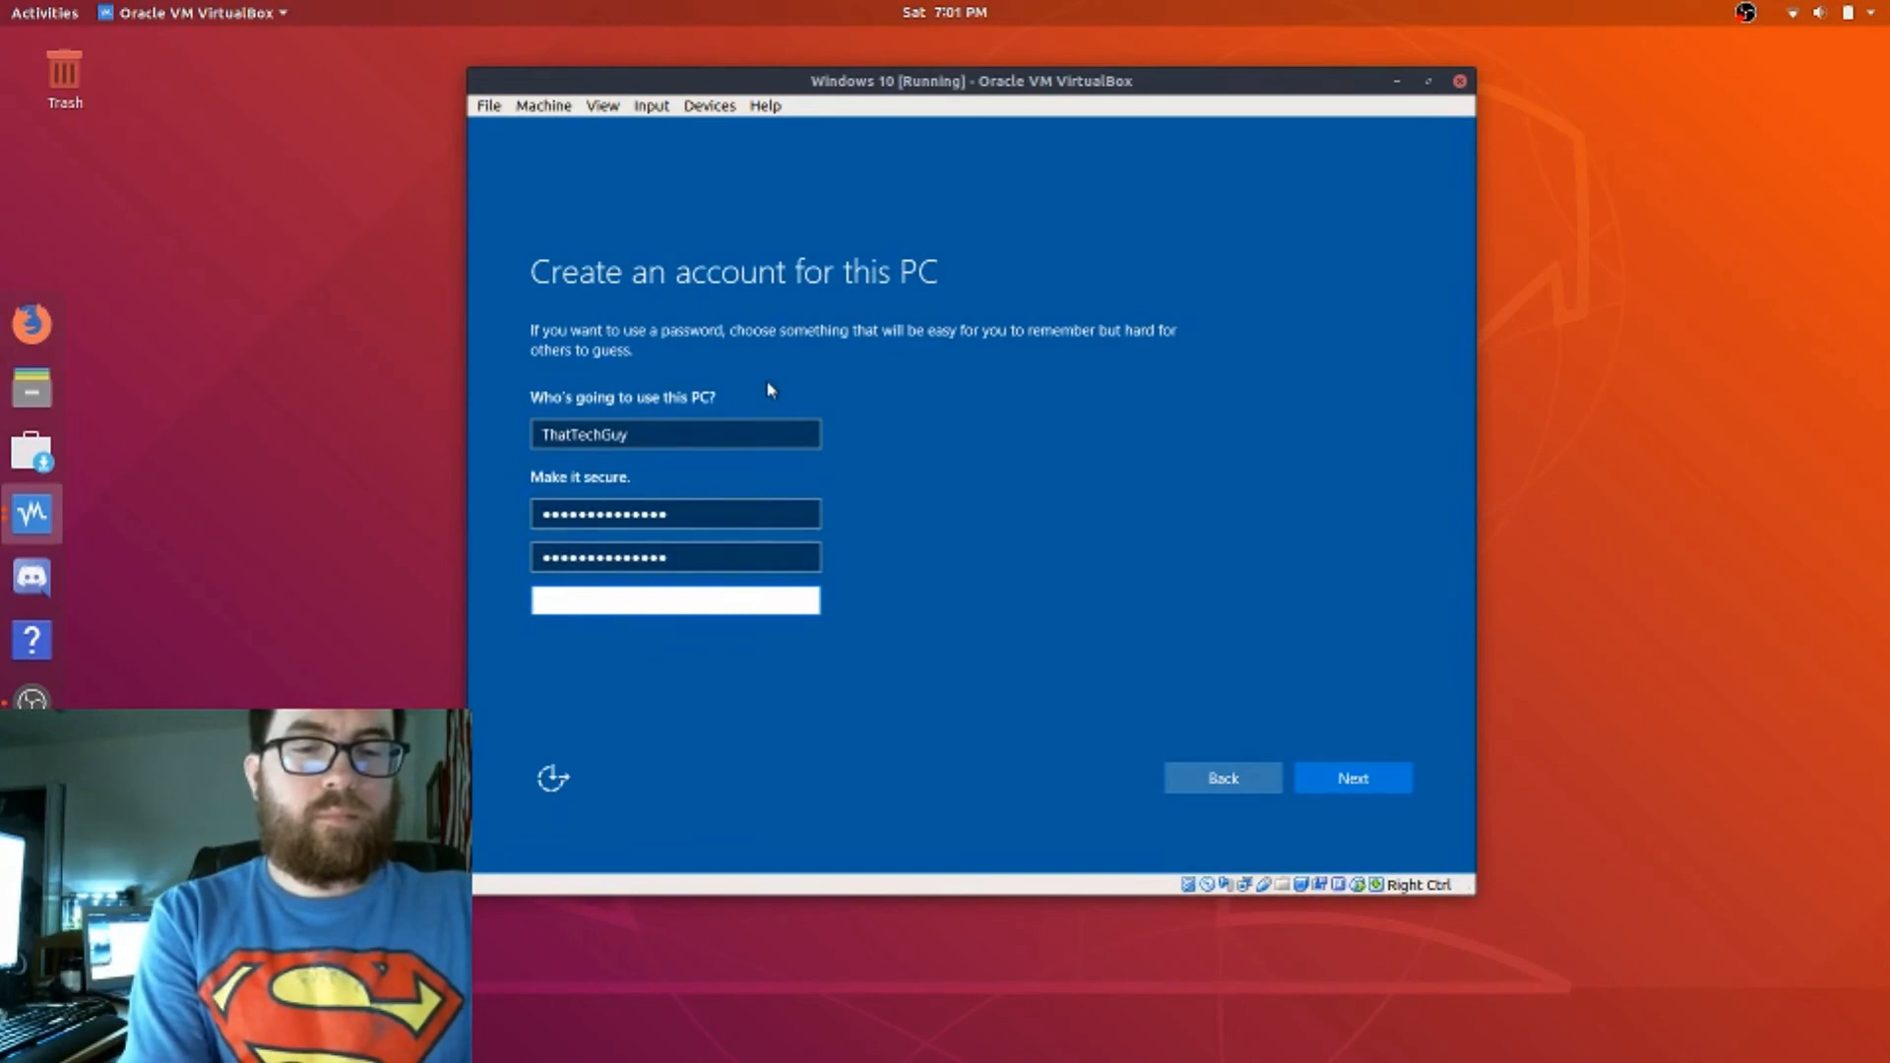
{"action": "type", "text": "0"}
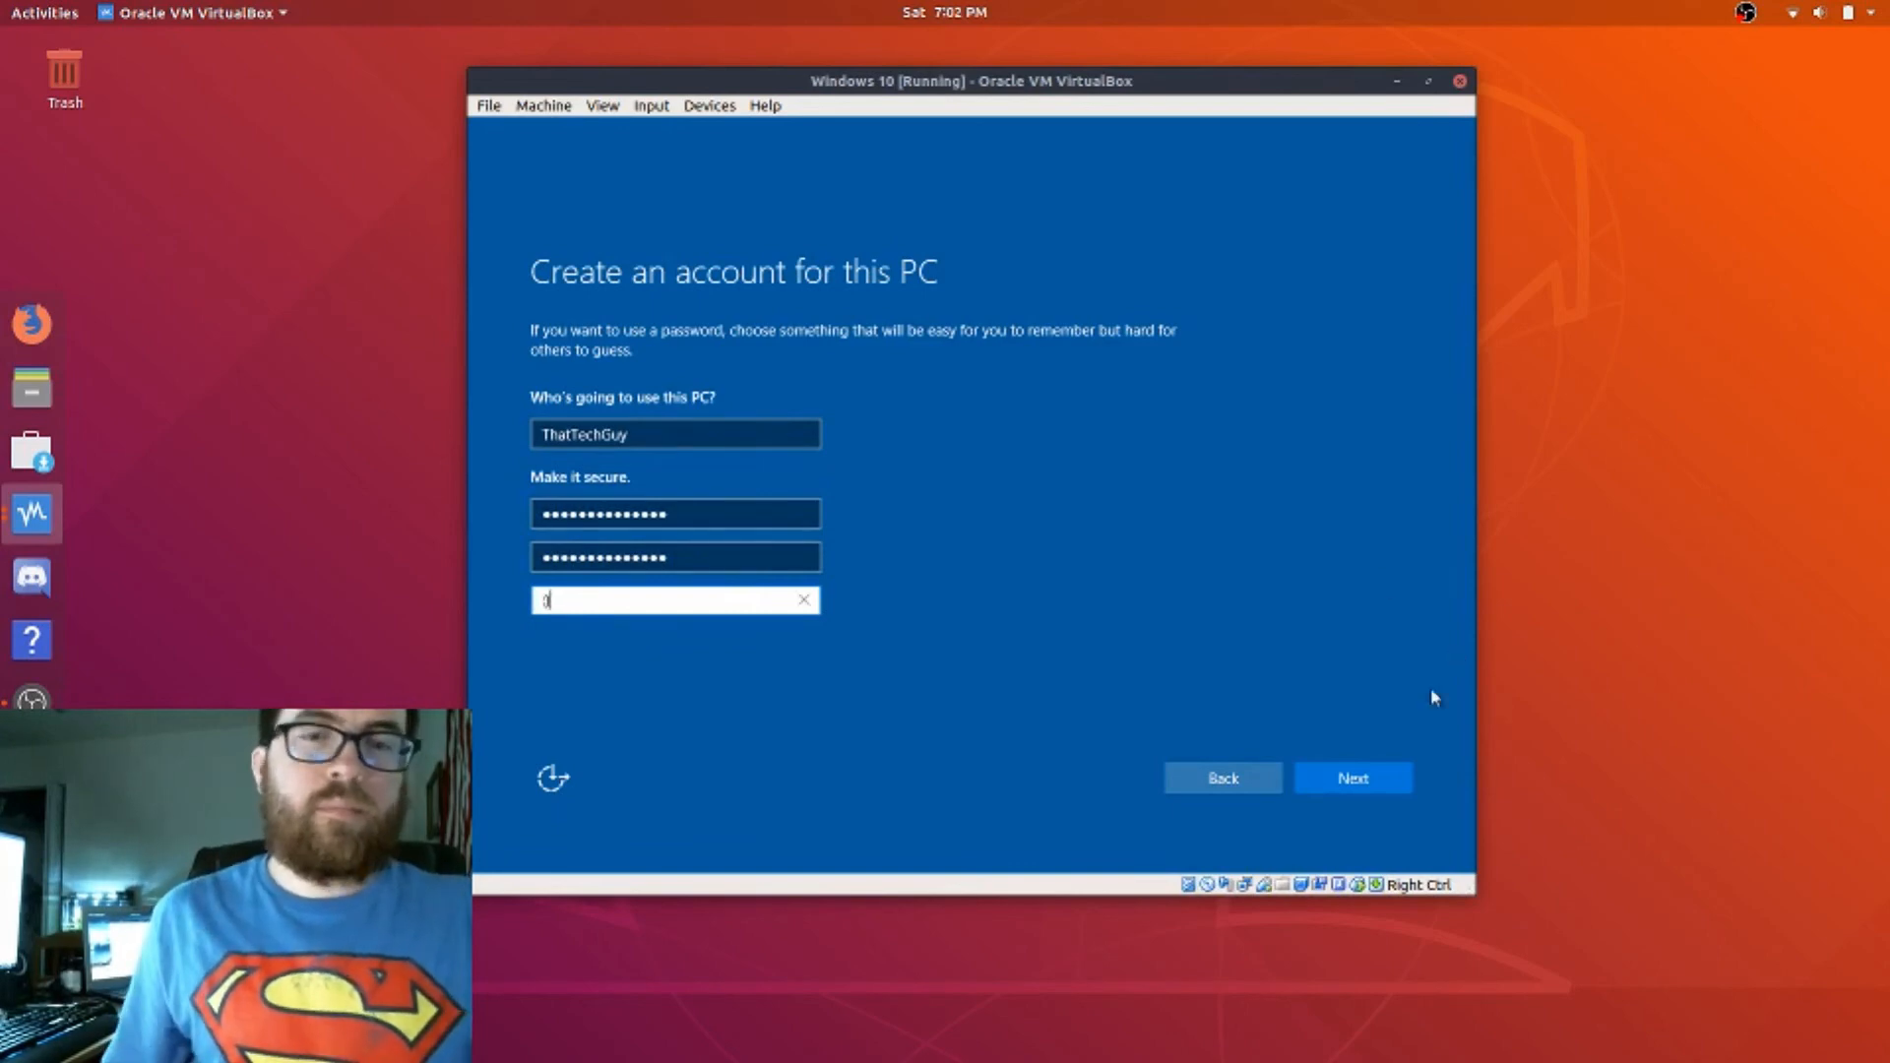
{"action": "left_click", "coordinate": [1384, 796]}
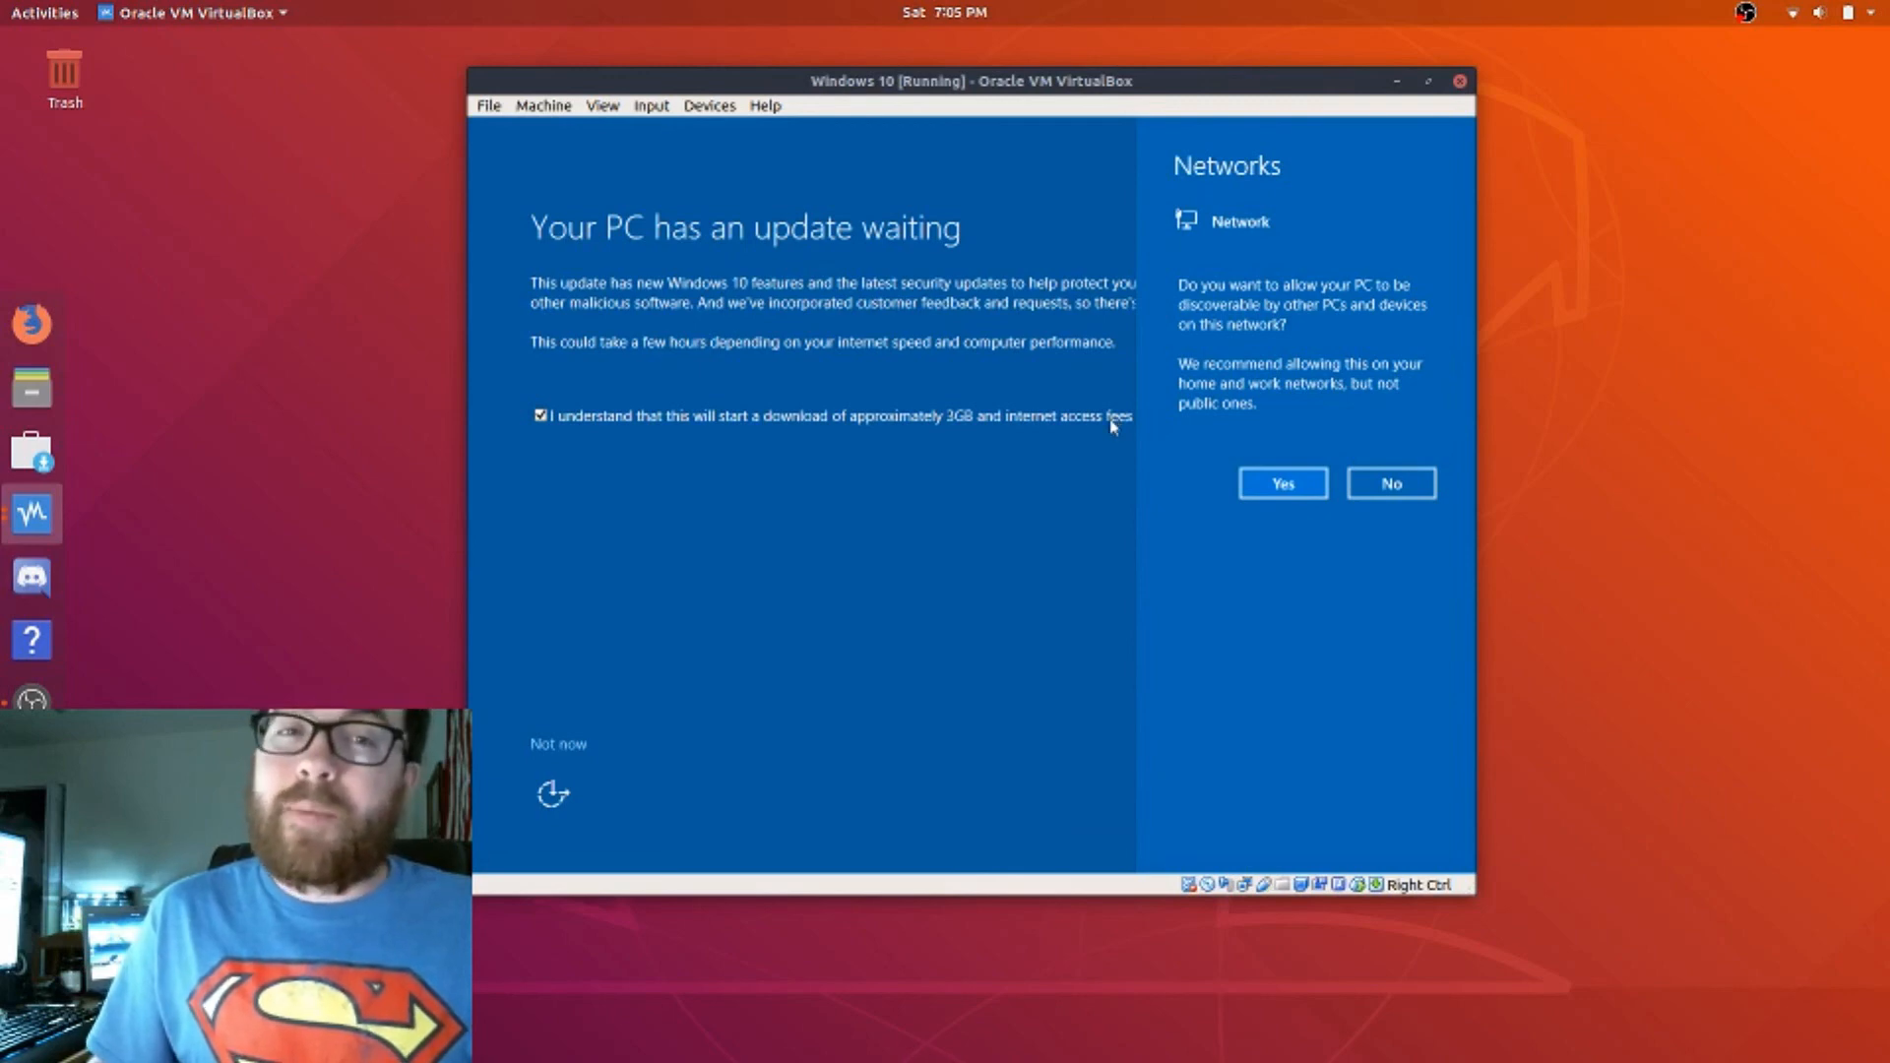
Allow the PC to be discoverable on the network and postpone the waiting Windows update.
{"action": "left_click", "coordinate": [1319, 483]}
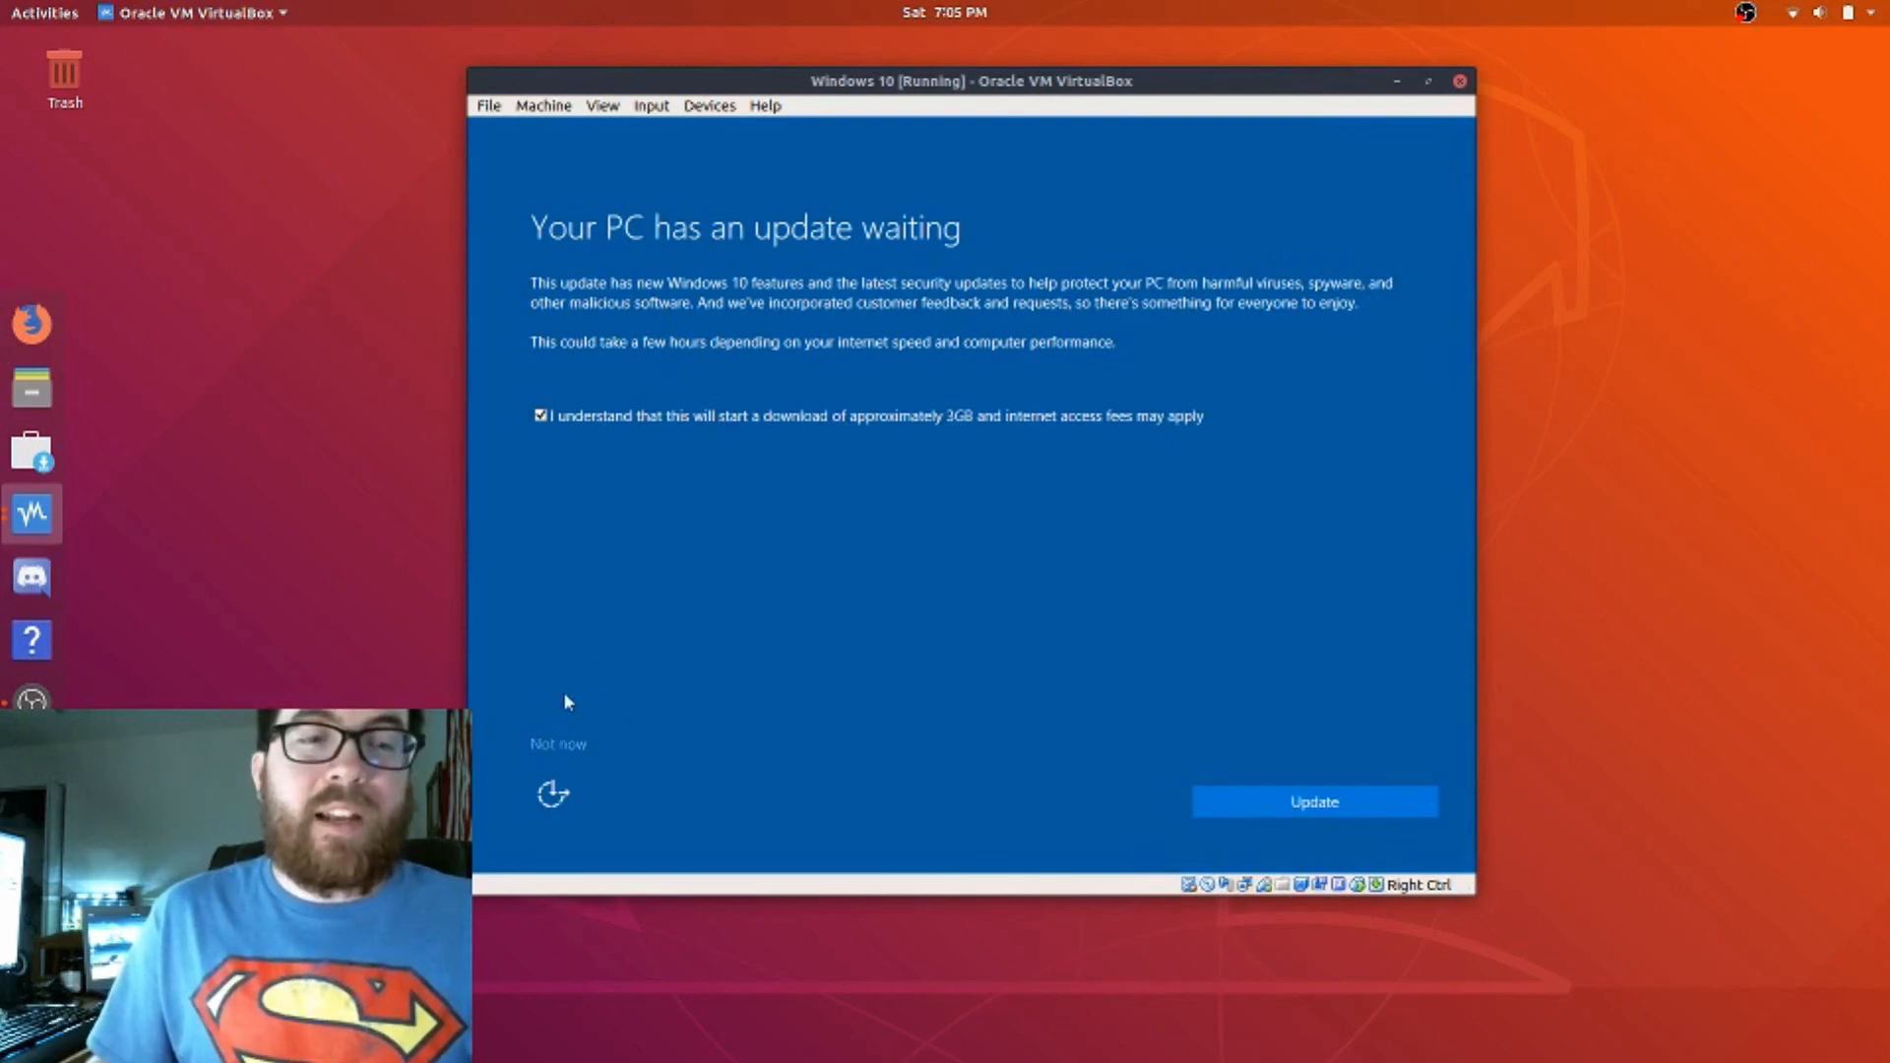
{"action": "left_click", "coordinate": [555, 747]}
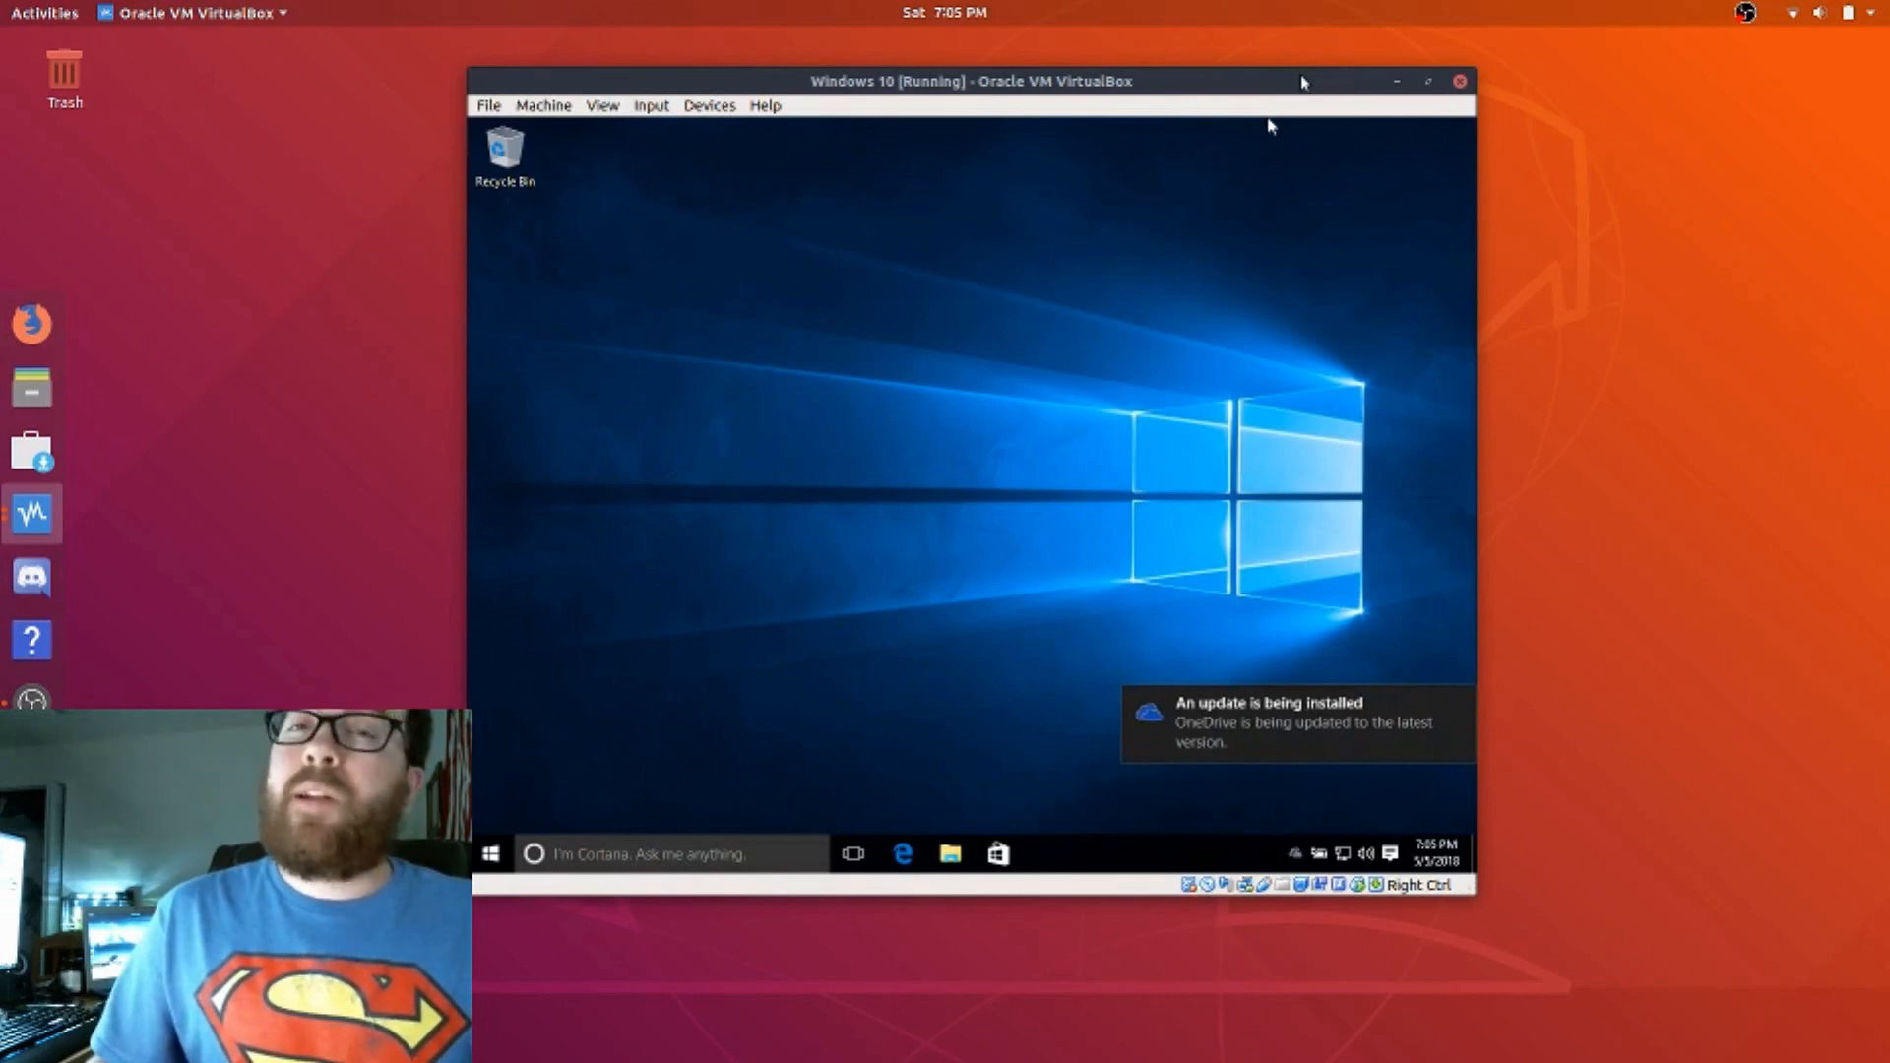
Reposition the virtual machine's window slightly on the Ubuntu desktop and open the Windows Start menu.
{"action": "mouse_move", "coordinate": [1302, 81]}
{"action": "left_mouse_down"}
{"action": "mouse_move", "coordinate": [1113, 101]}
{"action": "mouse_move", "coordinate": [1371, 78]}
{"action": "mouse_move", "coordinate": [1283, 55]}
{"action": "left_mouse_up"}
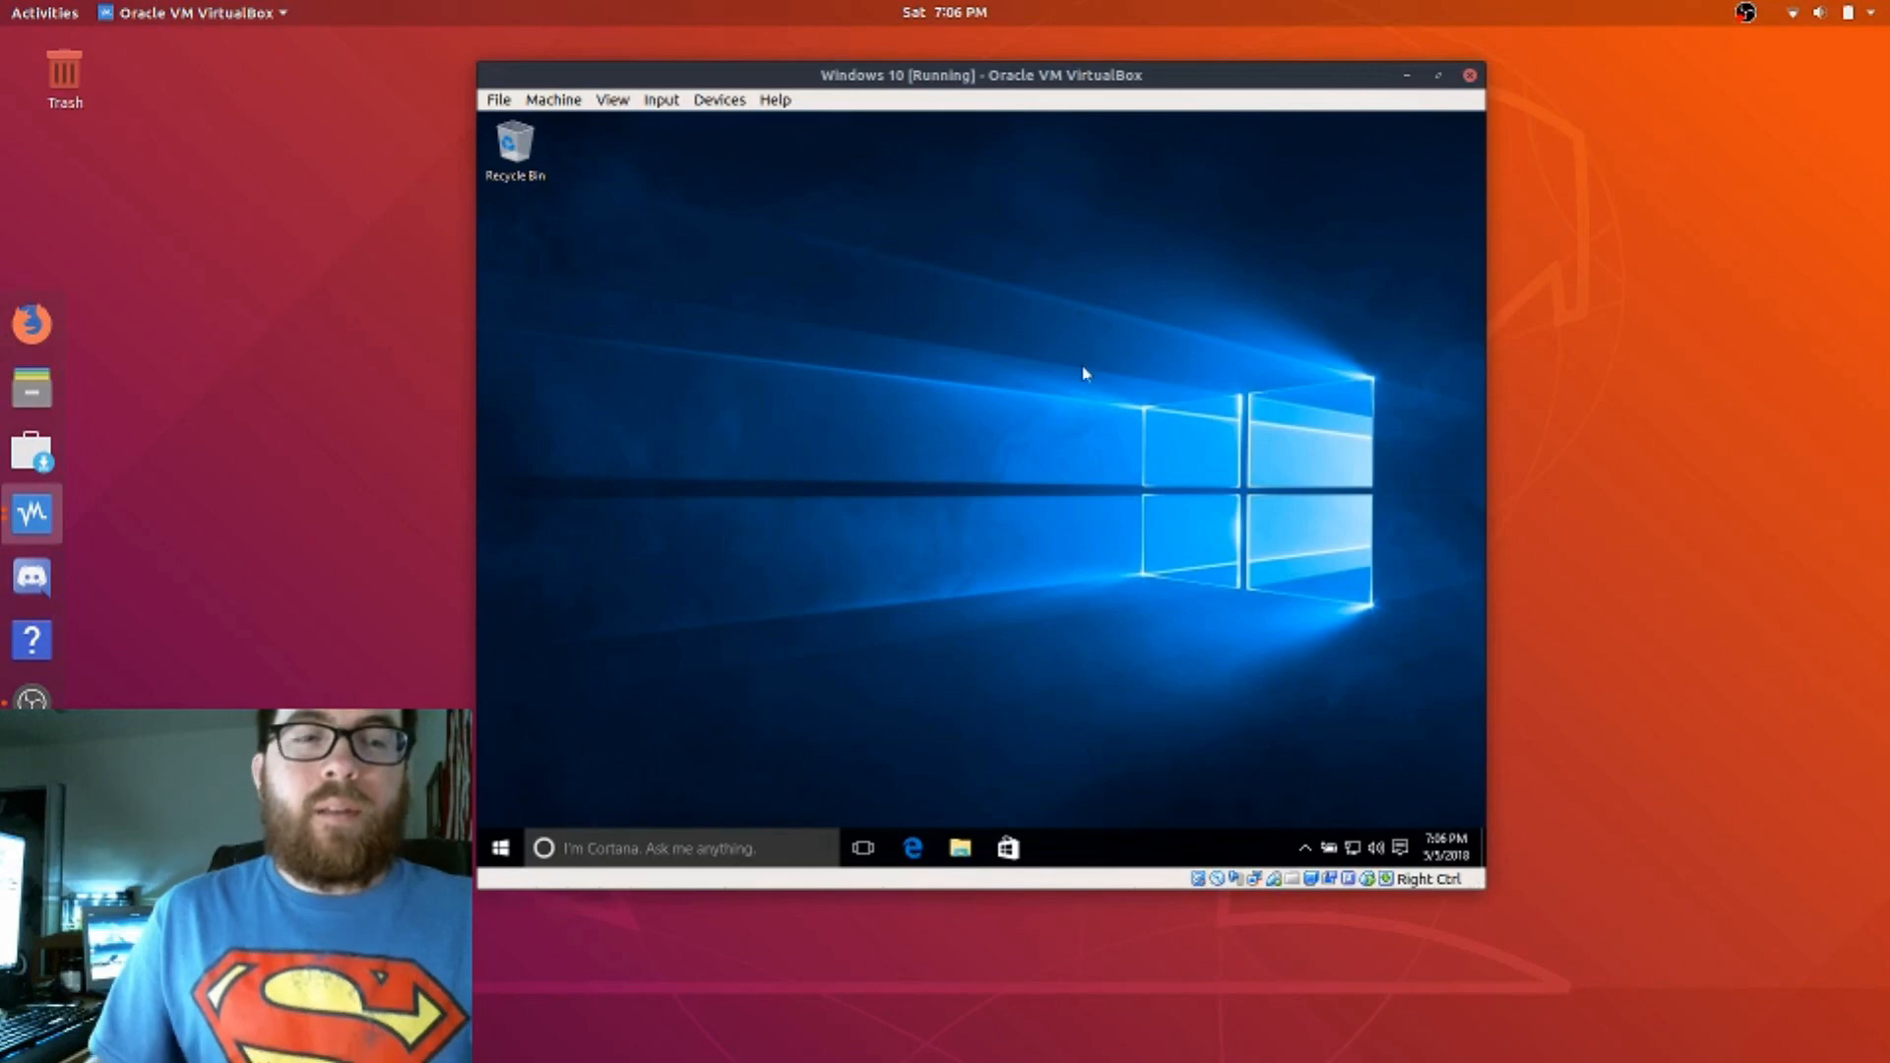
{"action": "left_click", "coordinate": [500, 849]}
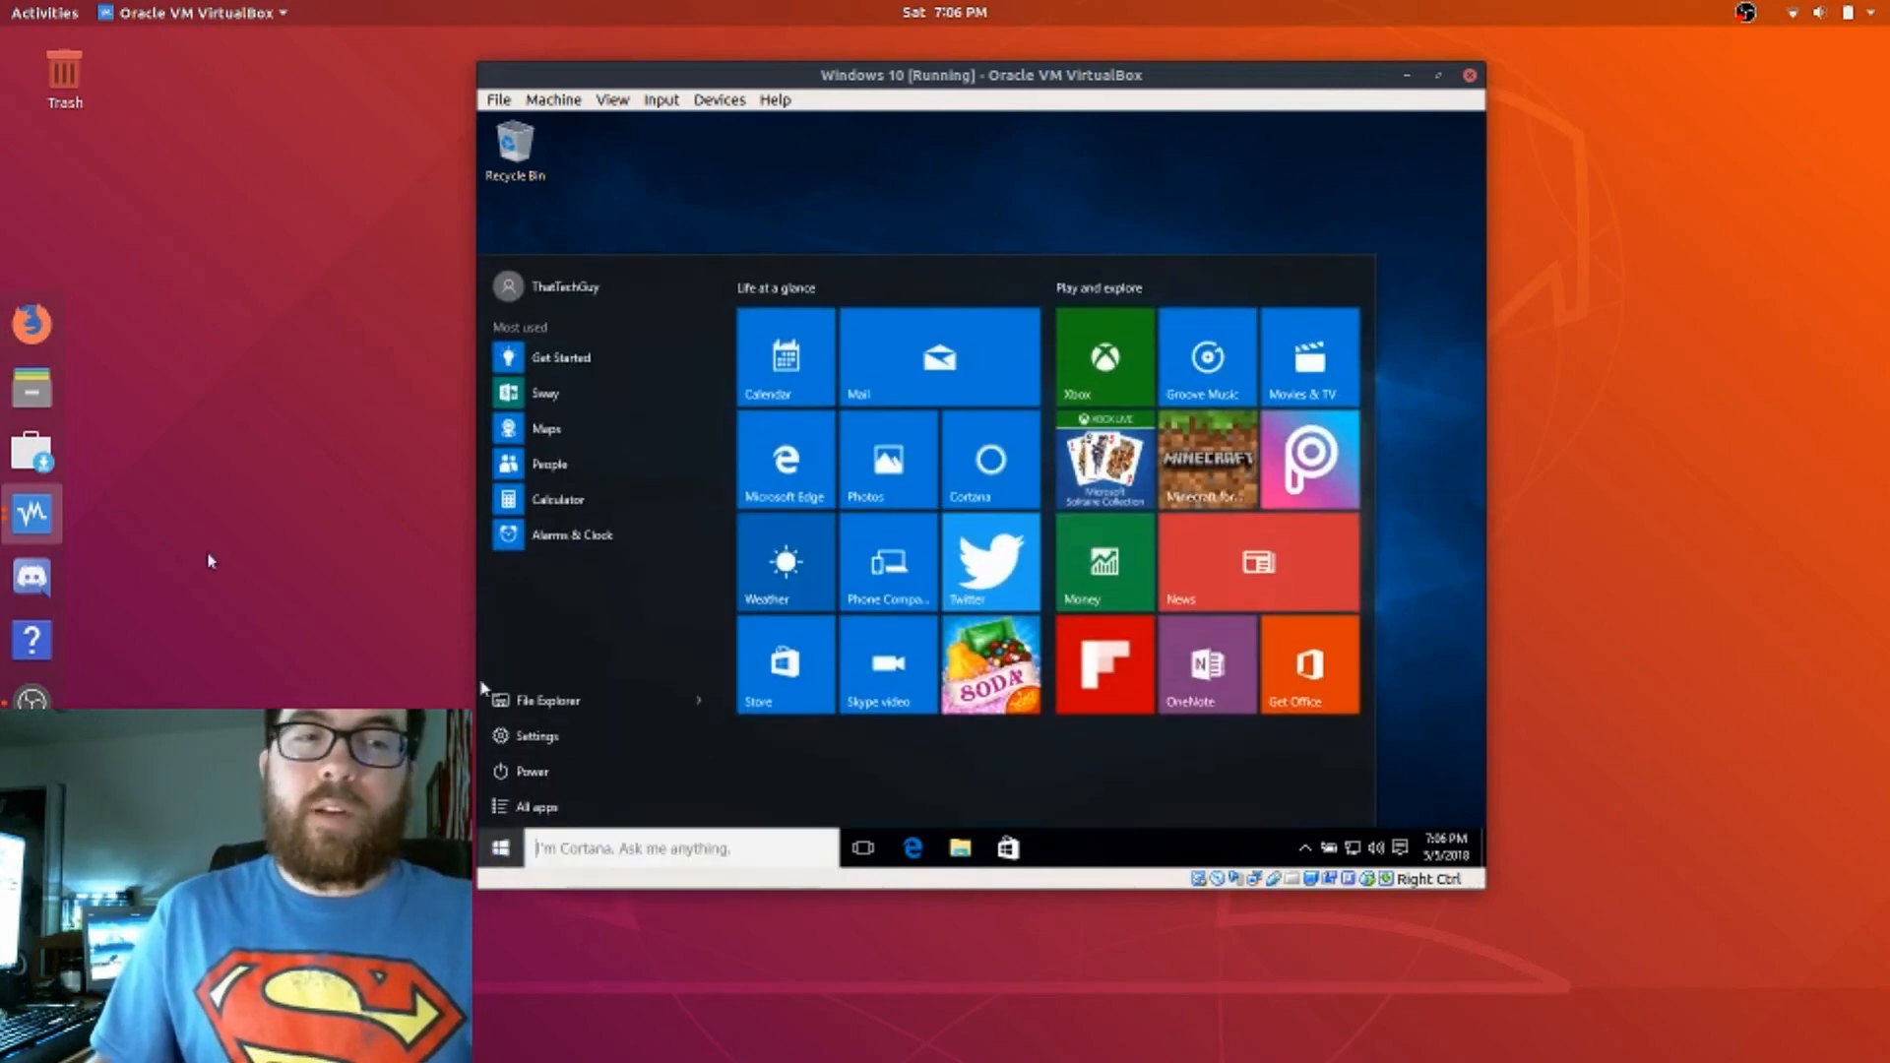
Switch to Files on the Ubuntu host, reposition its Home folder window, and return to the virtual machine.
{"action": "left_click", "coordinate": [249, 534]}
{"action": "left_click", "coordinate": [31, 387]}
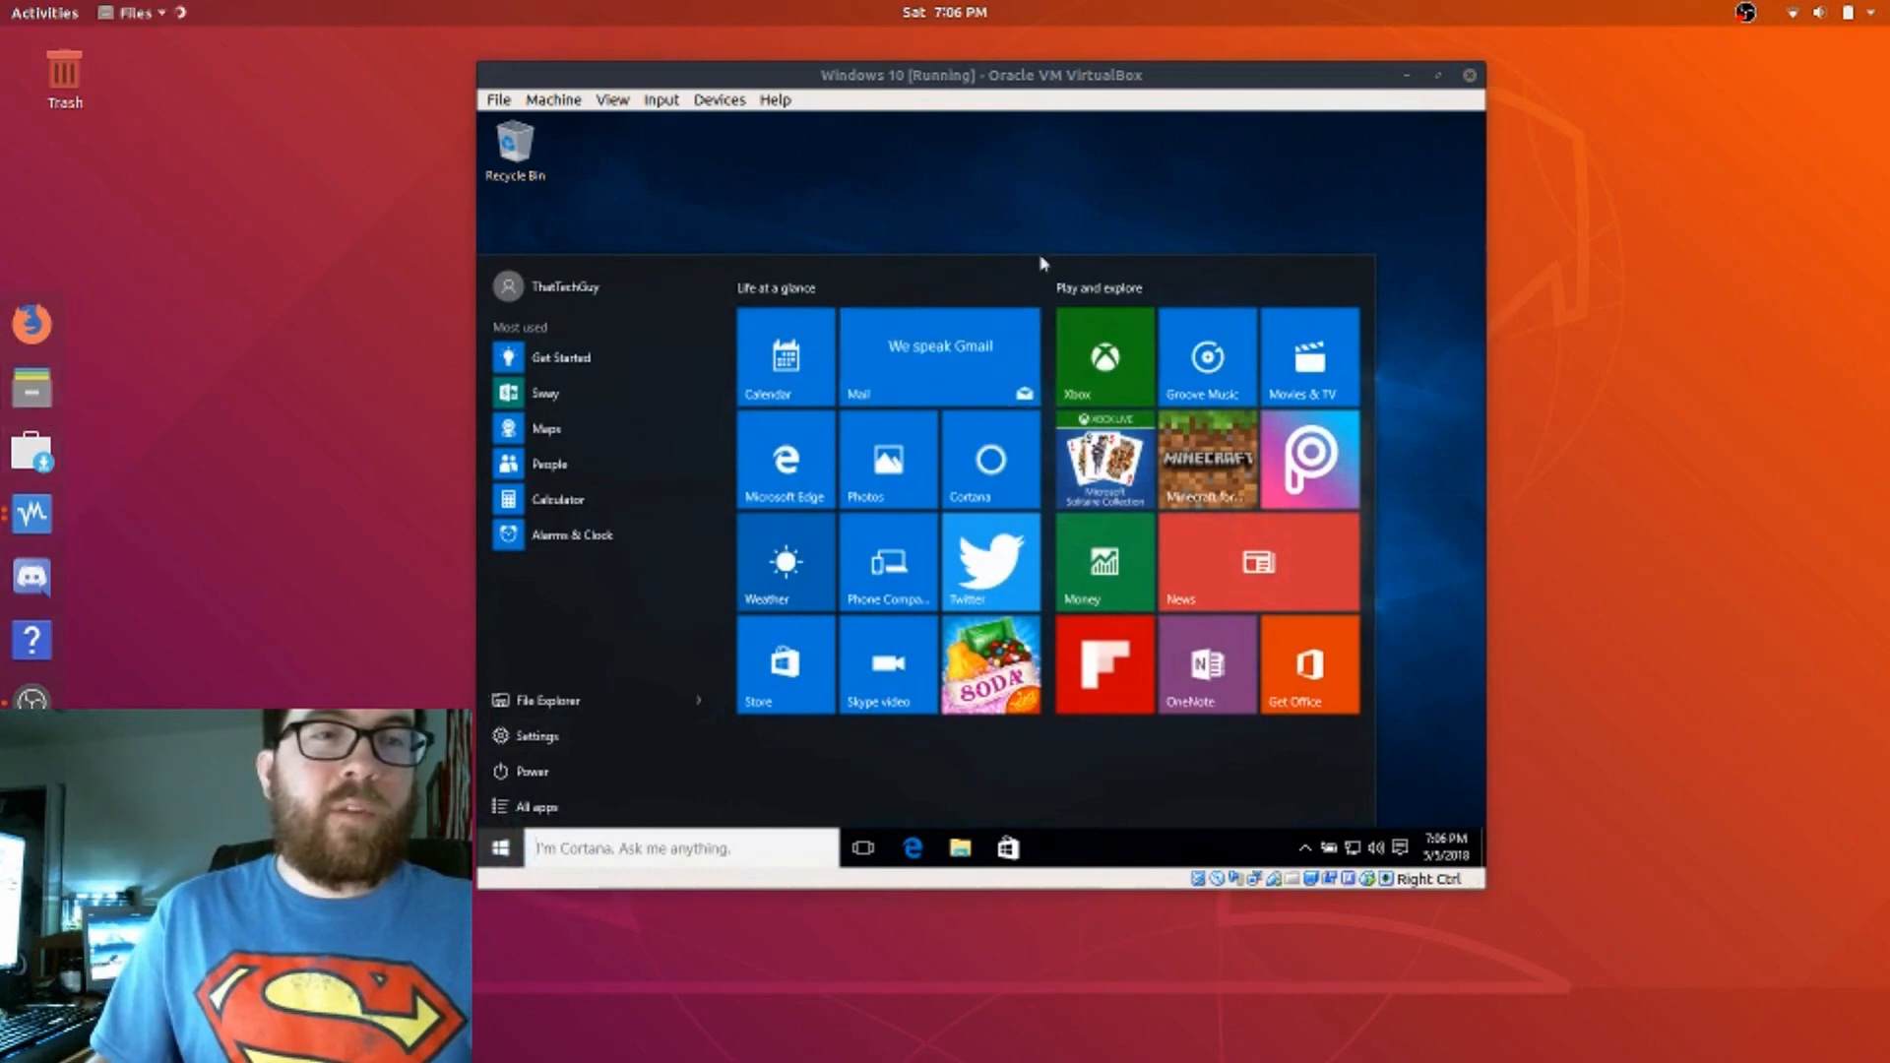
{"action": "left_click_drag", "start_coordinate": [630, 51], "coordinate": [827, 142]}
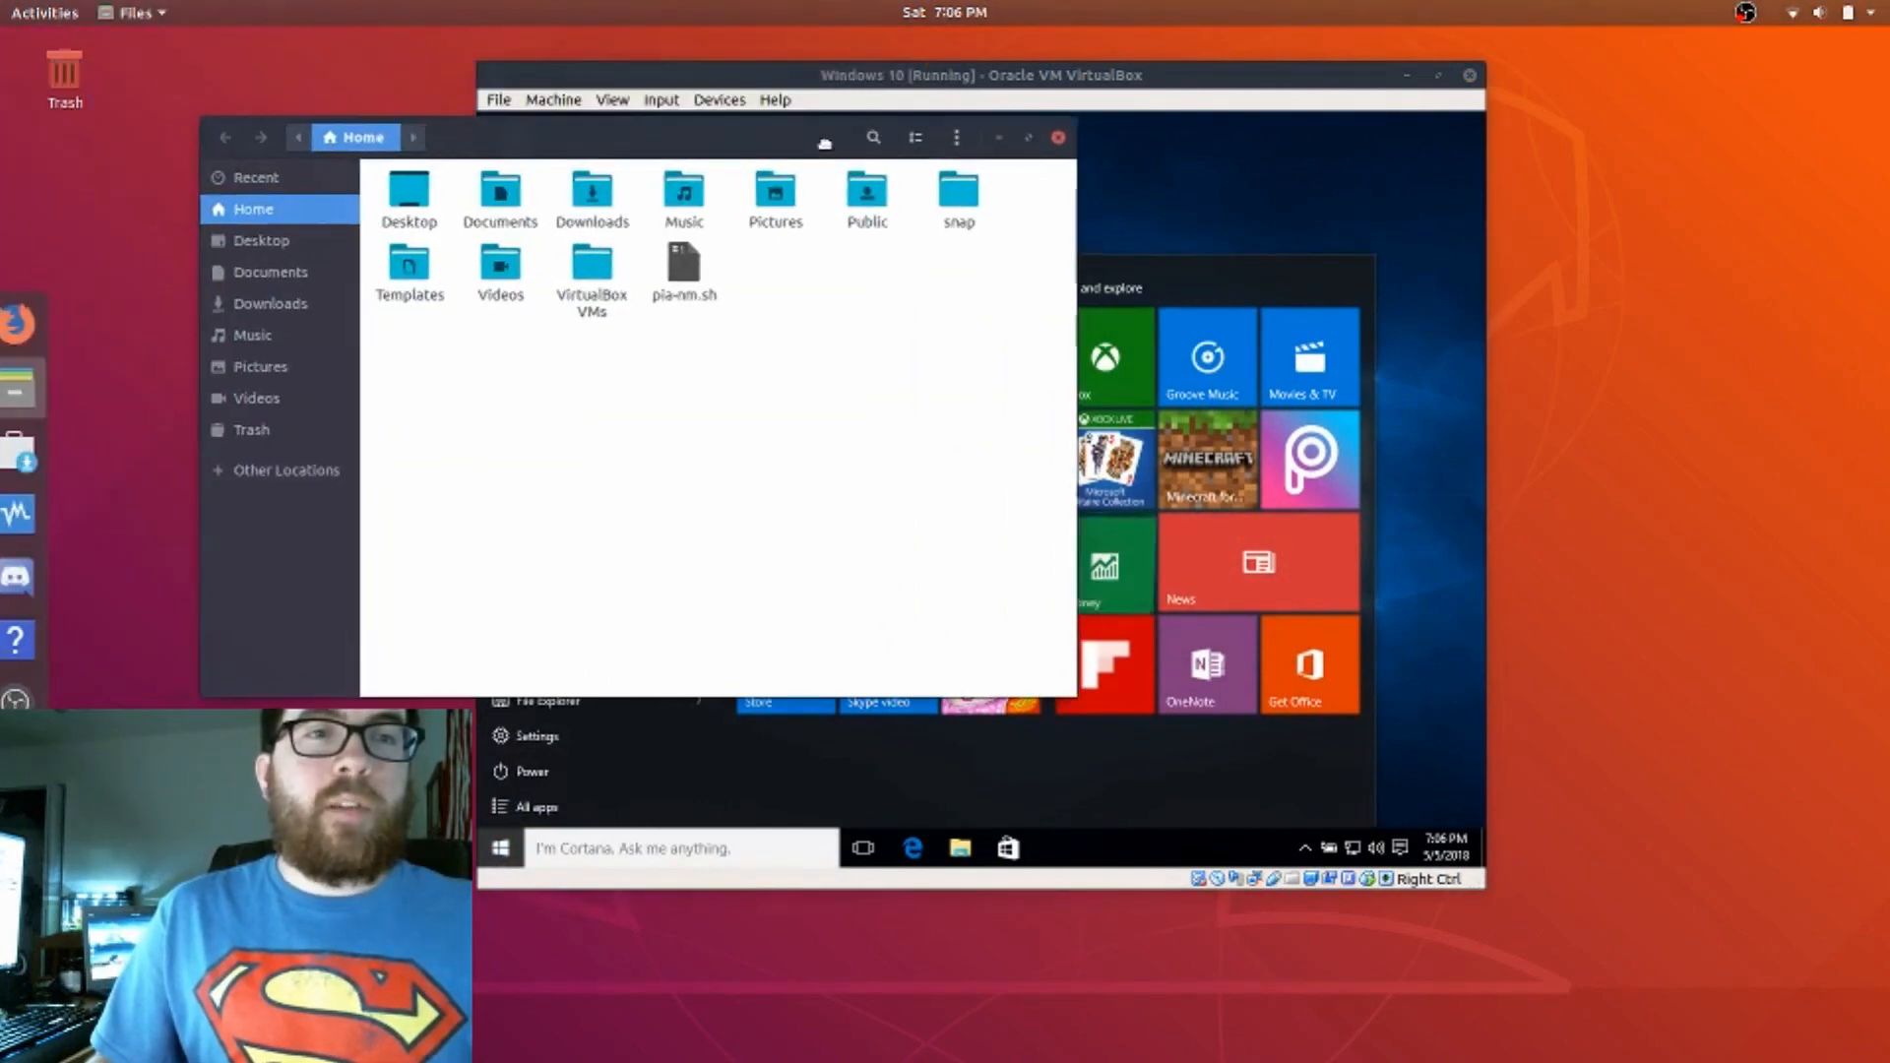
{"action": "left_click", "coordinate": [1089, 185]}
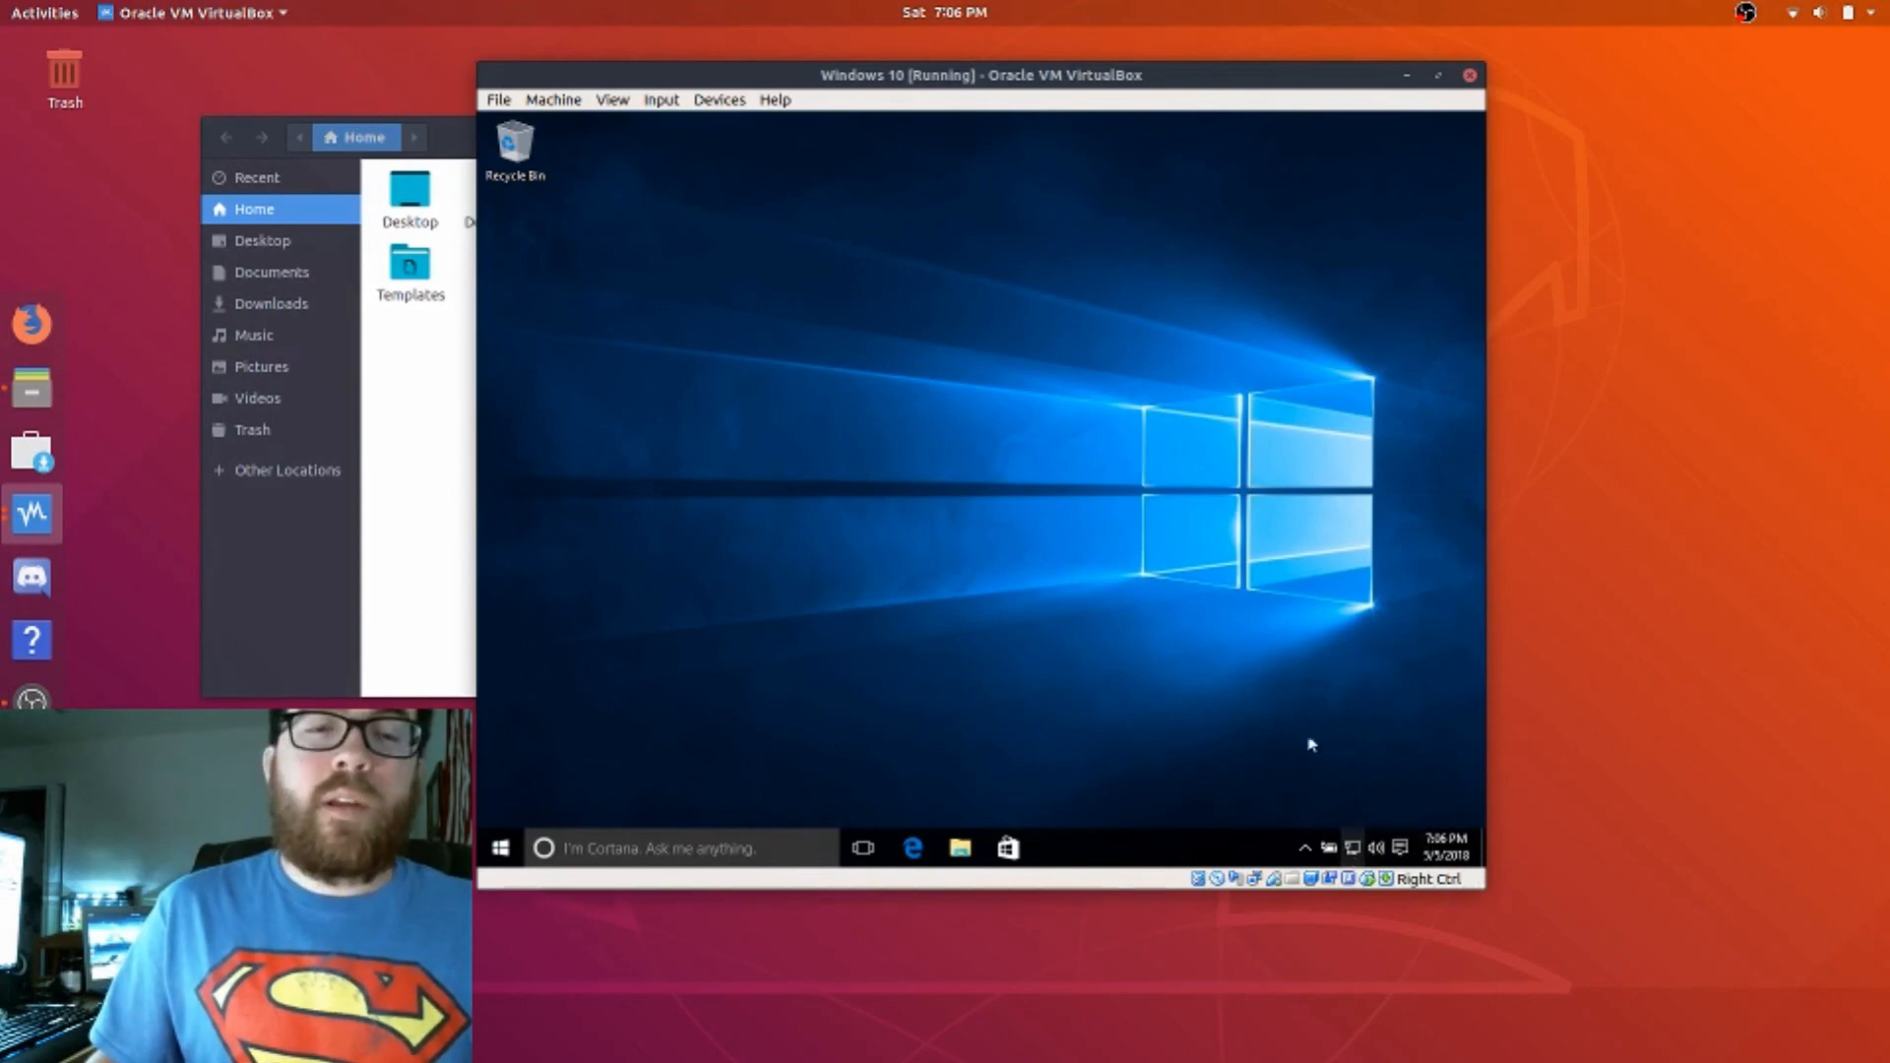
Open Microsoft Edge inside the virtual machine and maximize its window.
{"action": "left_click", "coordinate": [910, 849]}
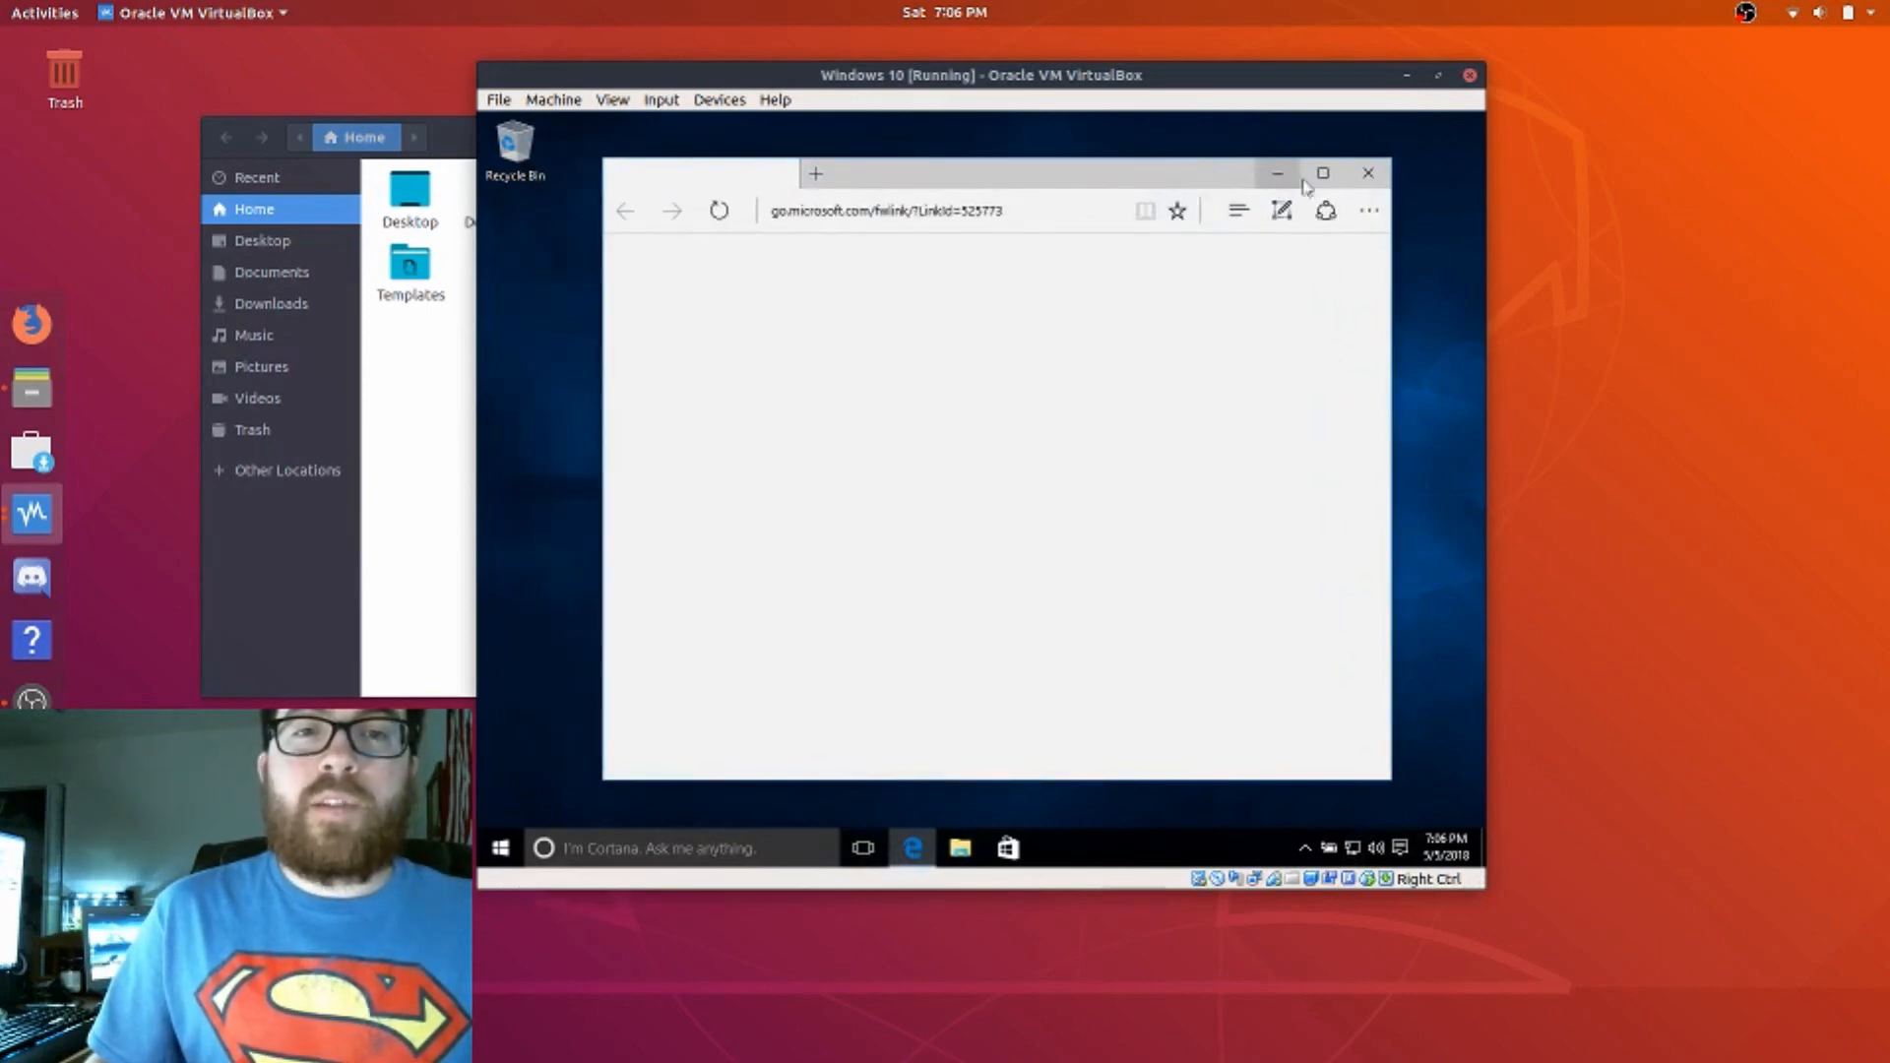
{"action": "left_click", "coordinate": [1322, 175]}
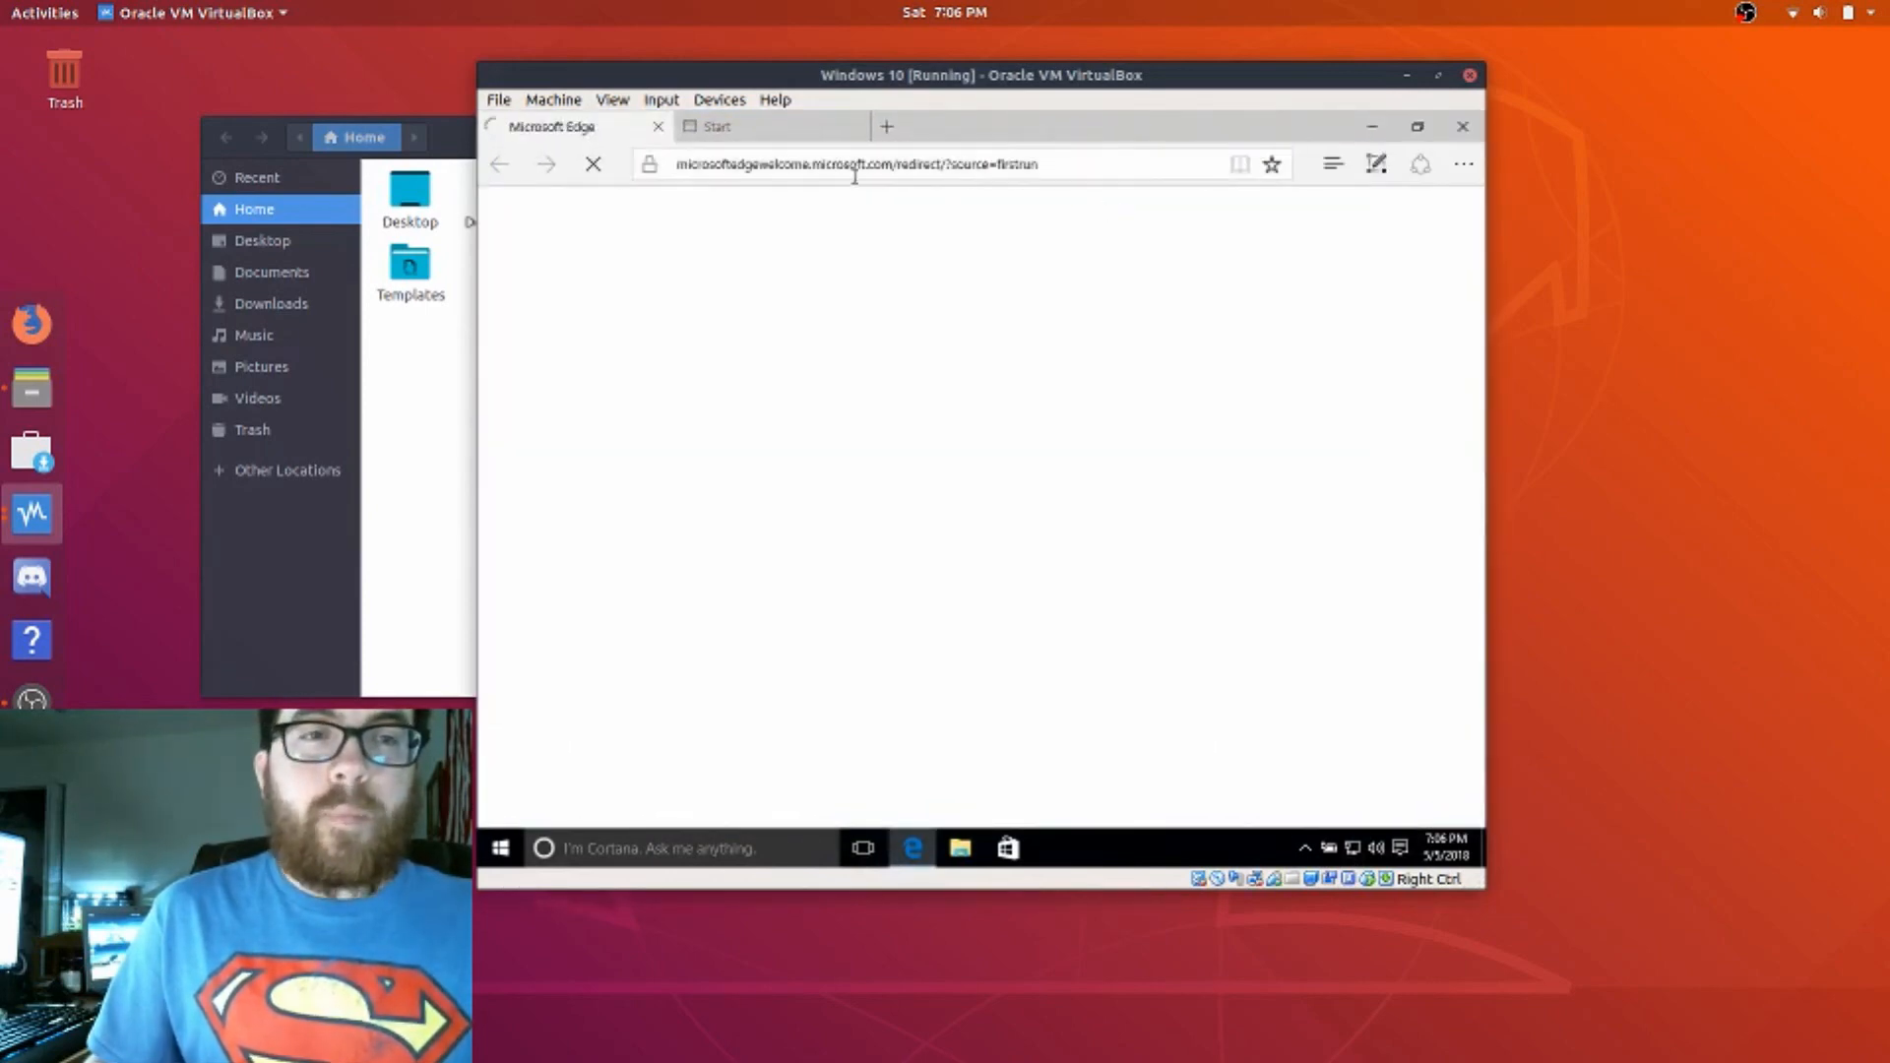